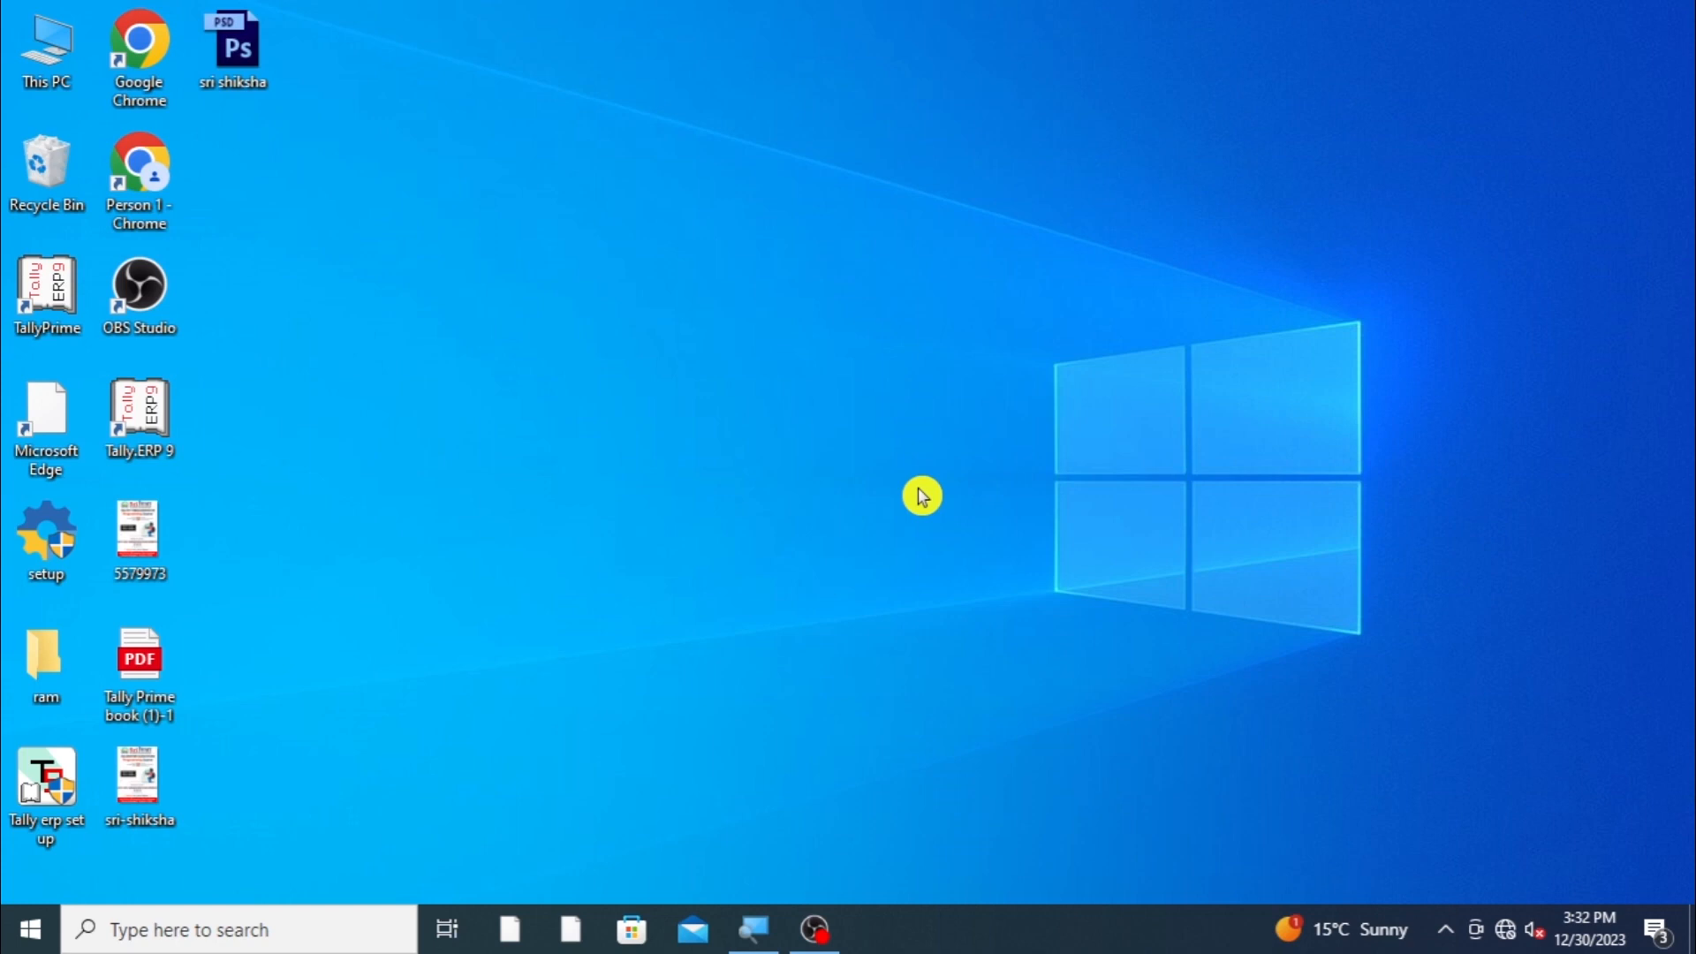
Step: Launch Microsoft Word with the winword run command and view the product information on the Account page
{"action": "key", "text": "super+r"}
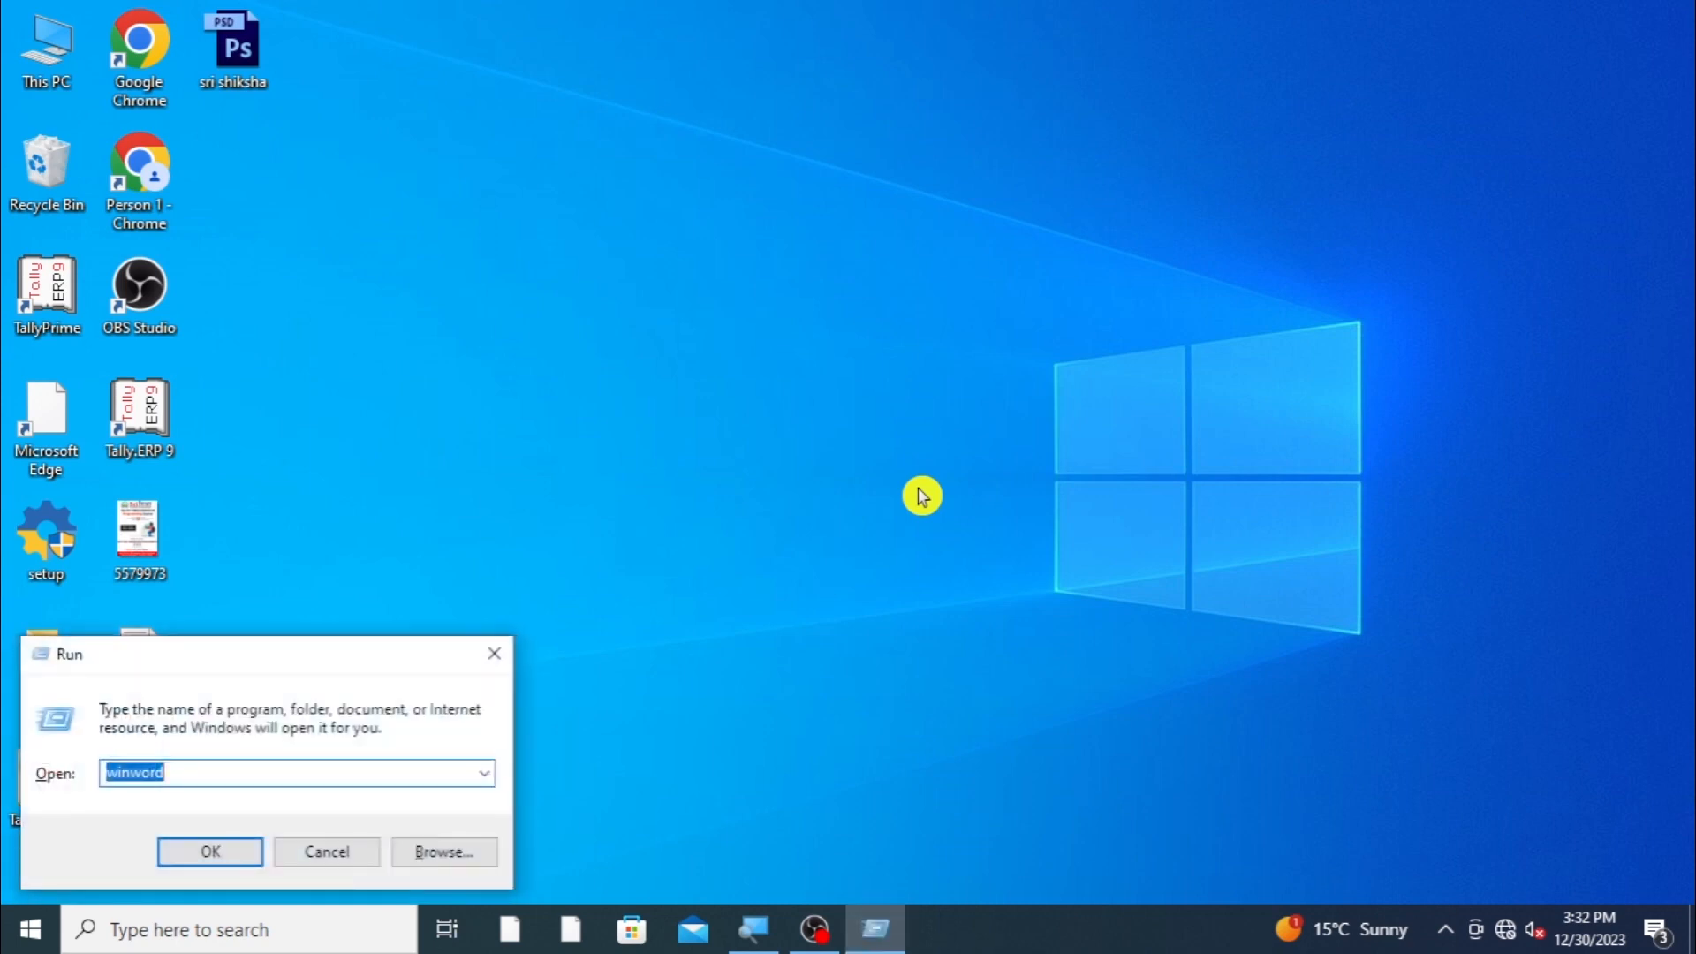
{"action": "type", "text": "winword"}
{"action": "key", "text": "Return"}
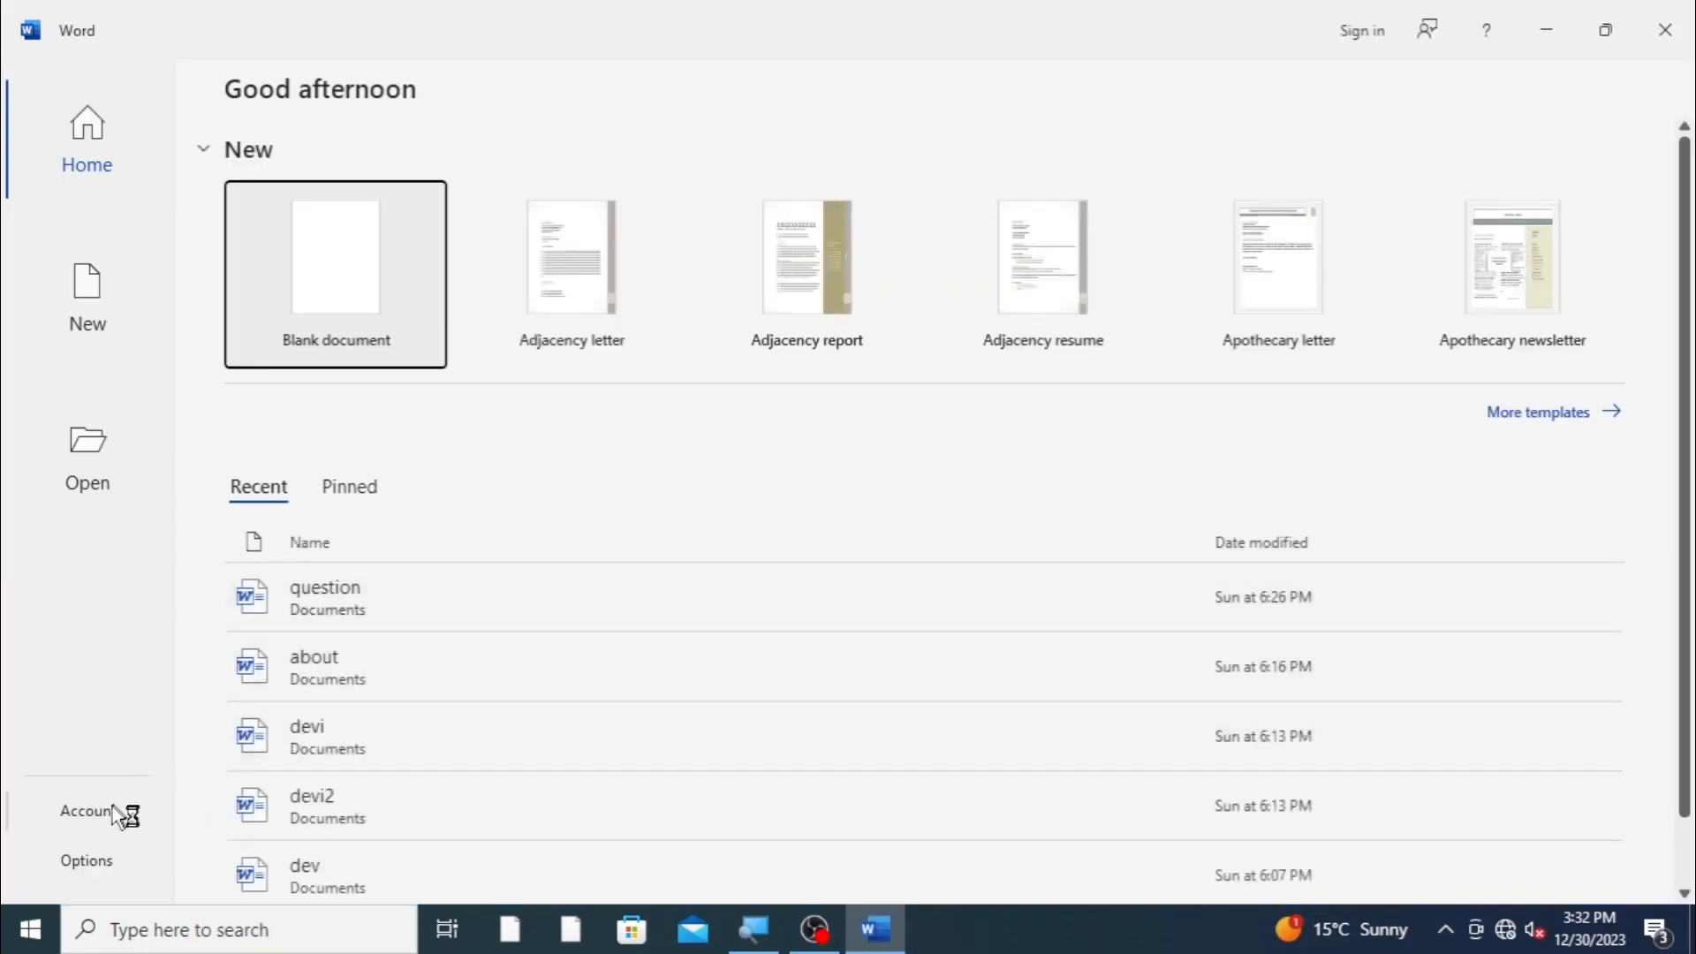
{"action": "left_click", "coordinate": [113, 820]}
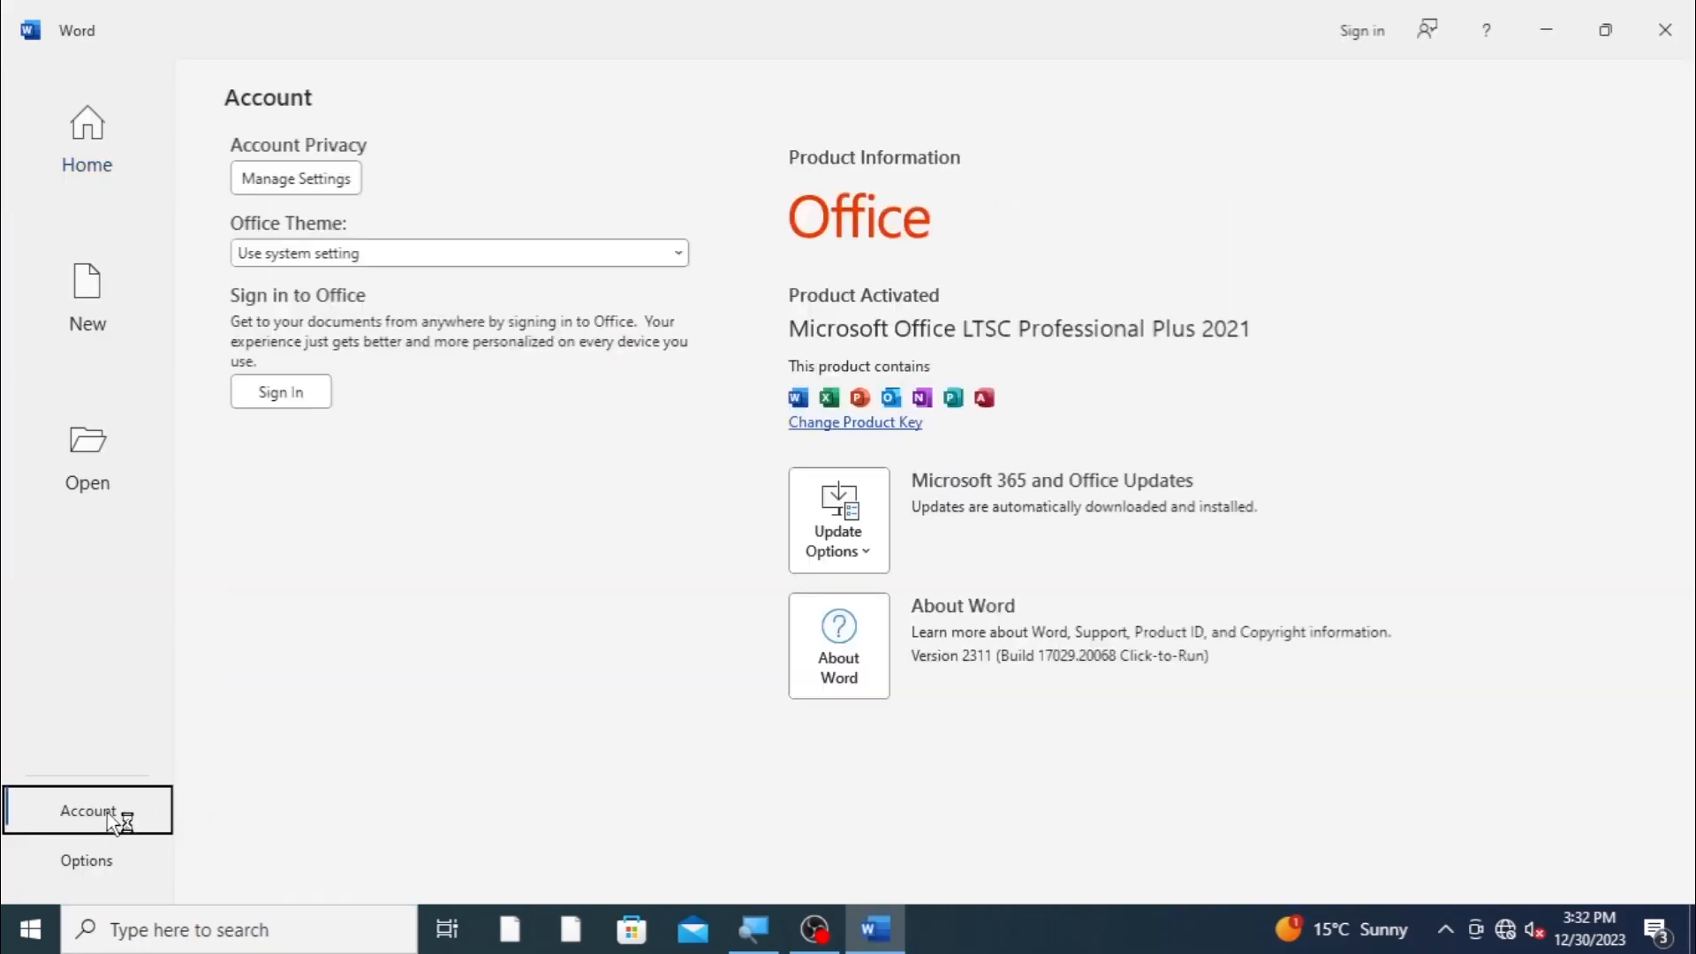
{"action": "left_click", "coordinate": [979, 340]}
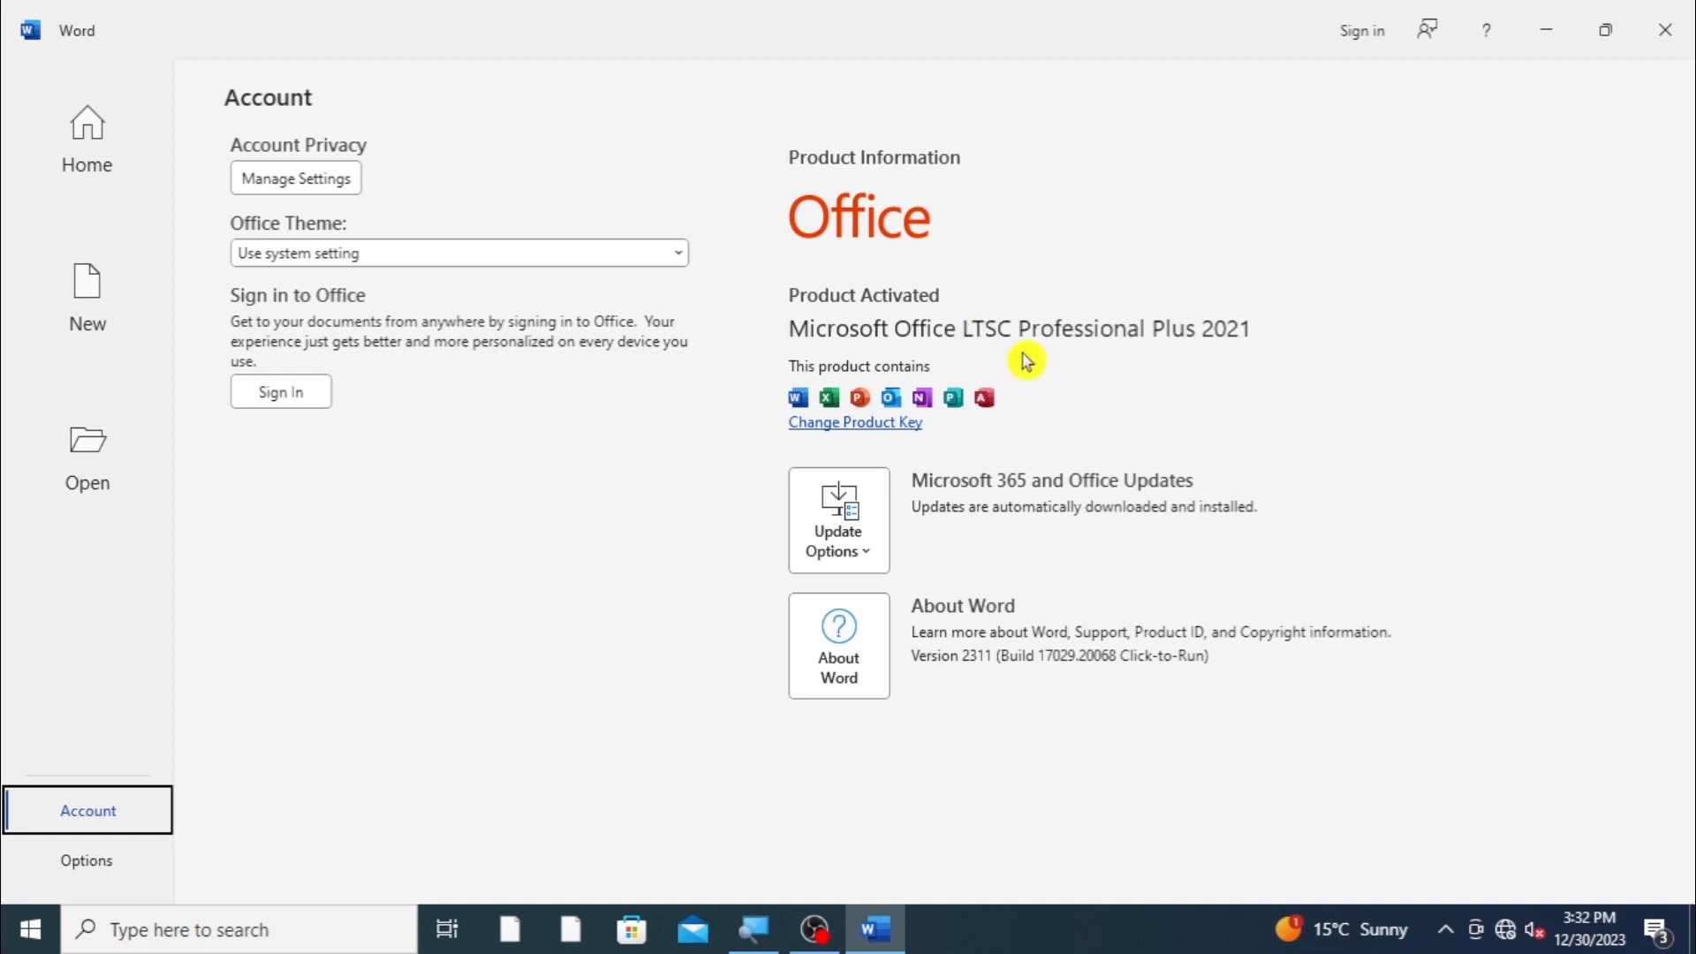
Step: Create a blank document, dismiss the licence notice, and generate sample paragraphs with =rand()
{"action": "left_click", "coordinate": [84, 141]}
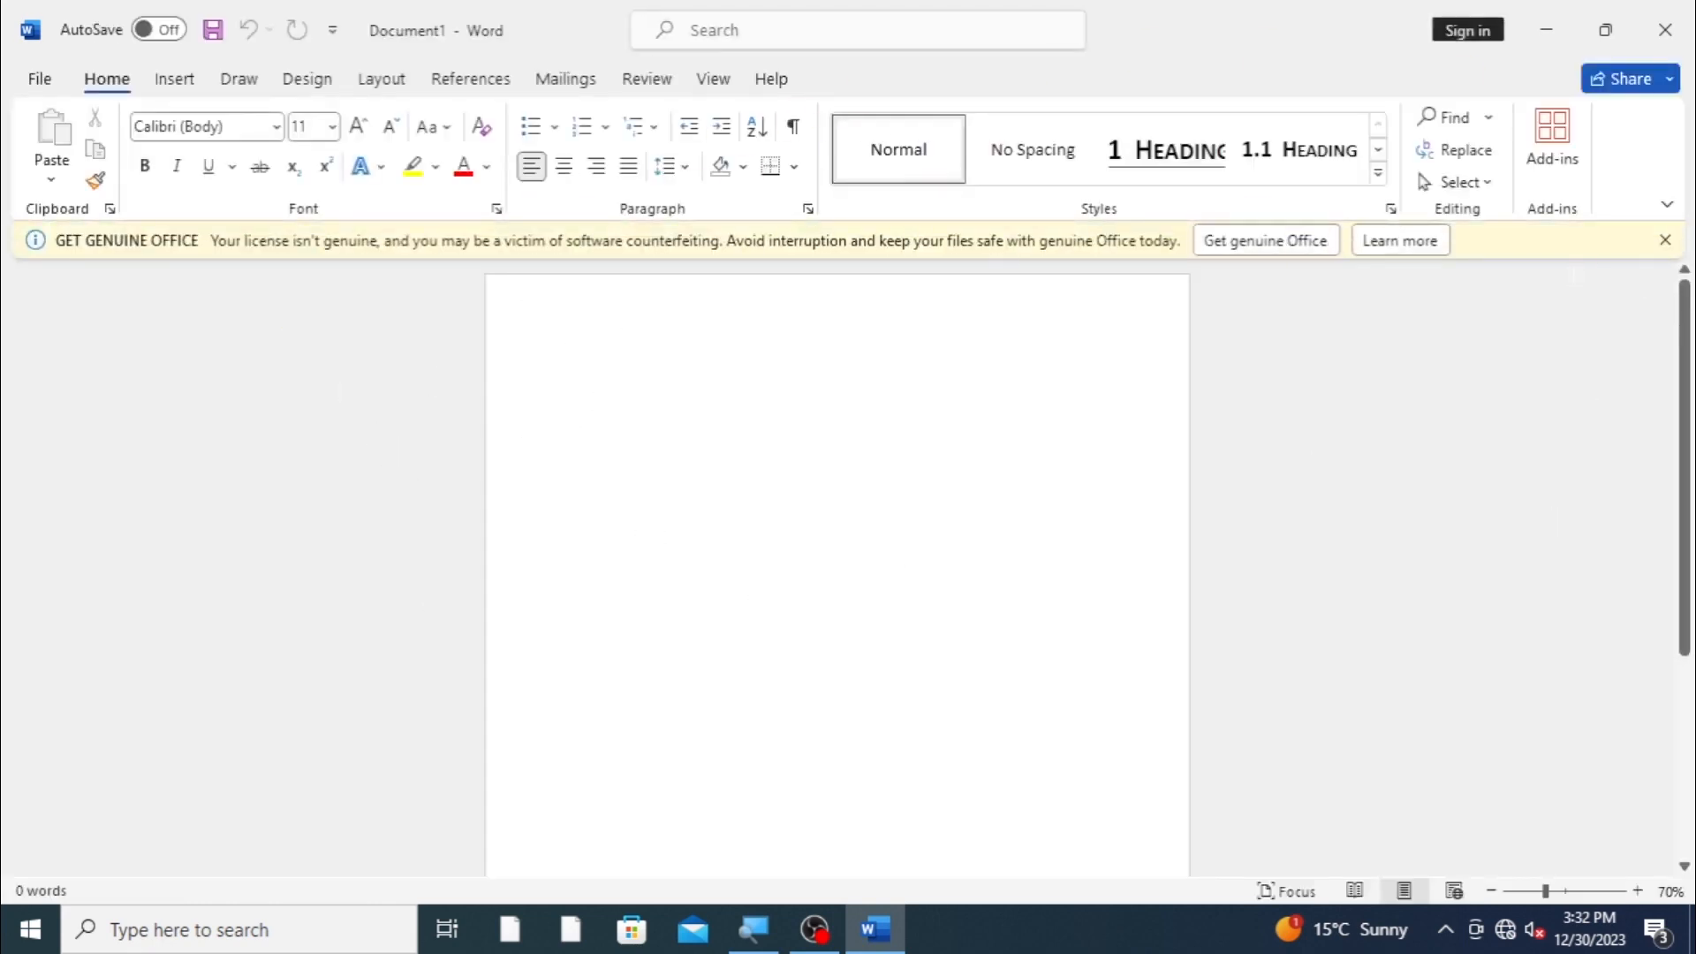
{"action": "left_click", "coordinate": [1664, 238]}
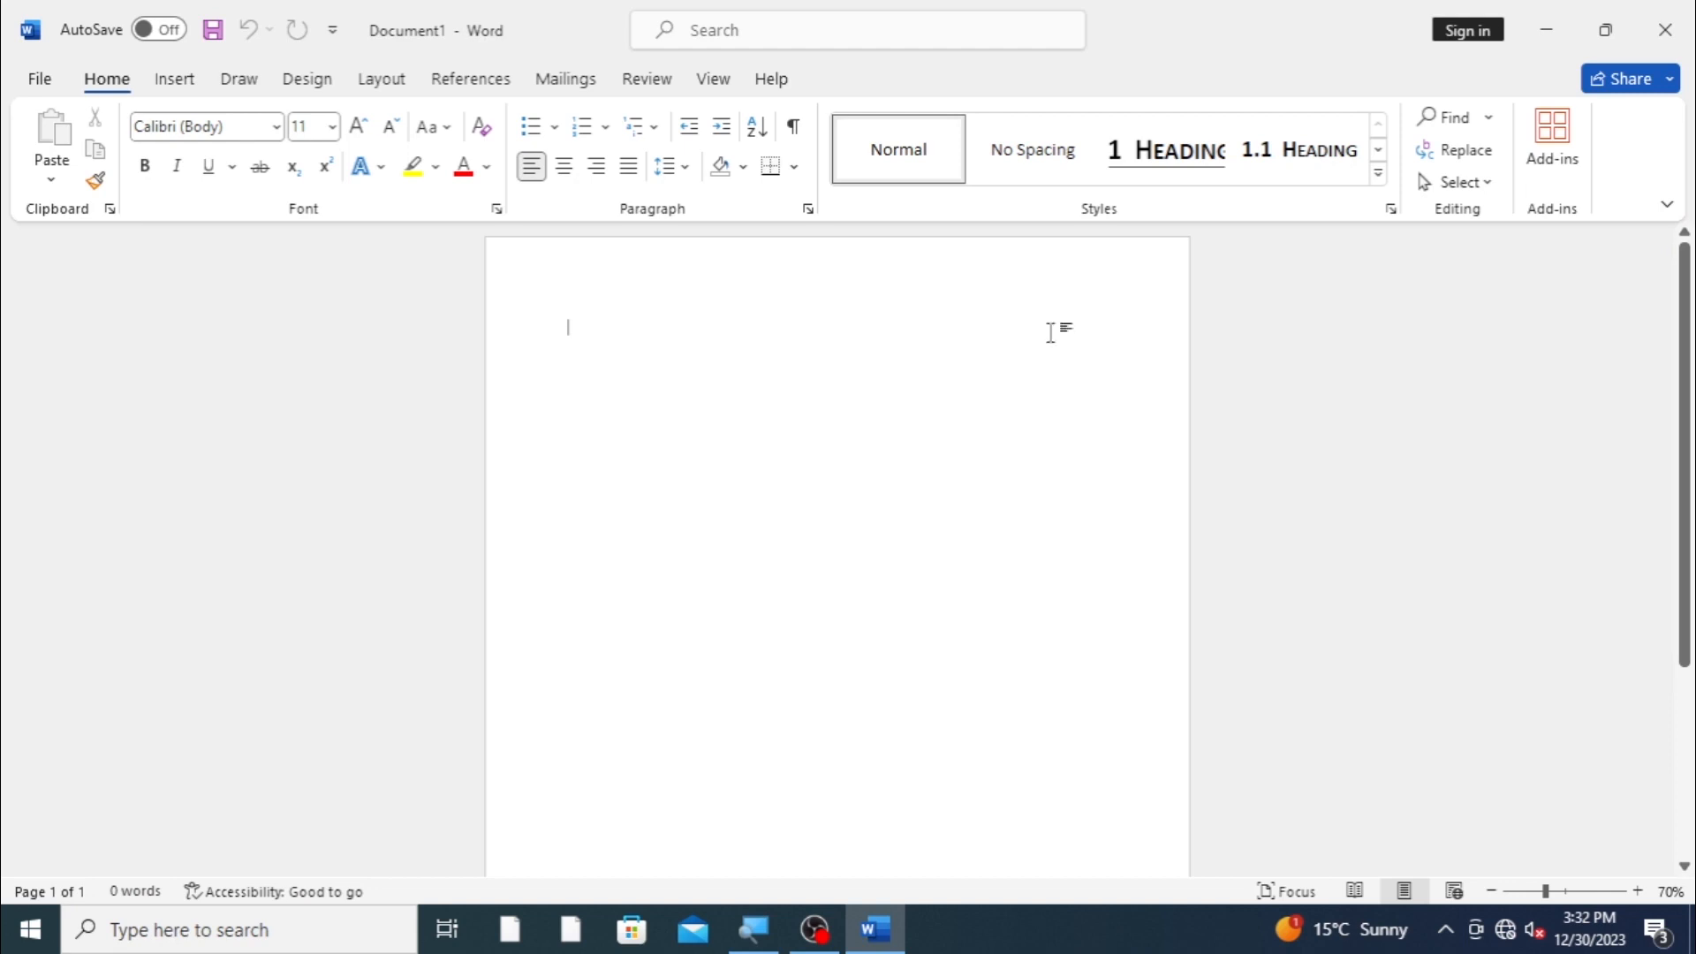
{"action": "type", "text": "=rand"}
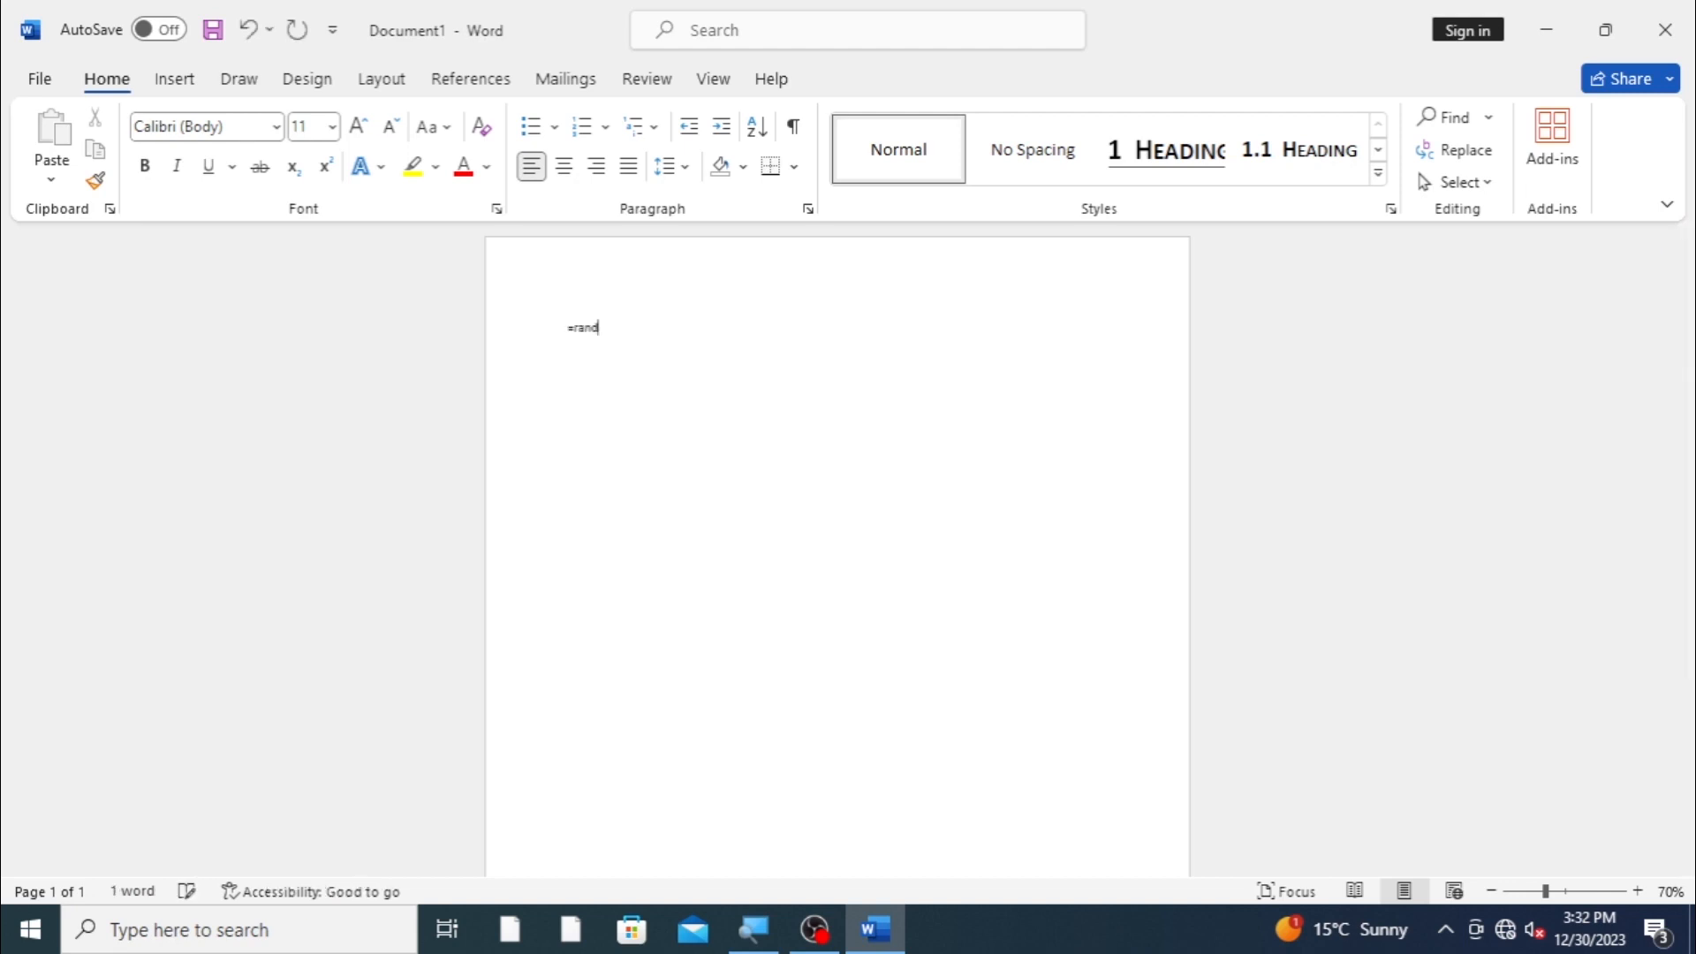
{"action": "type", "text": "()"}
{"action": "key", "text": "Return"}
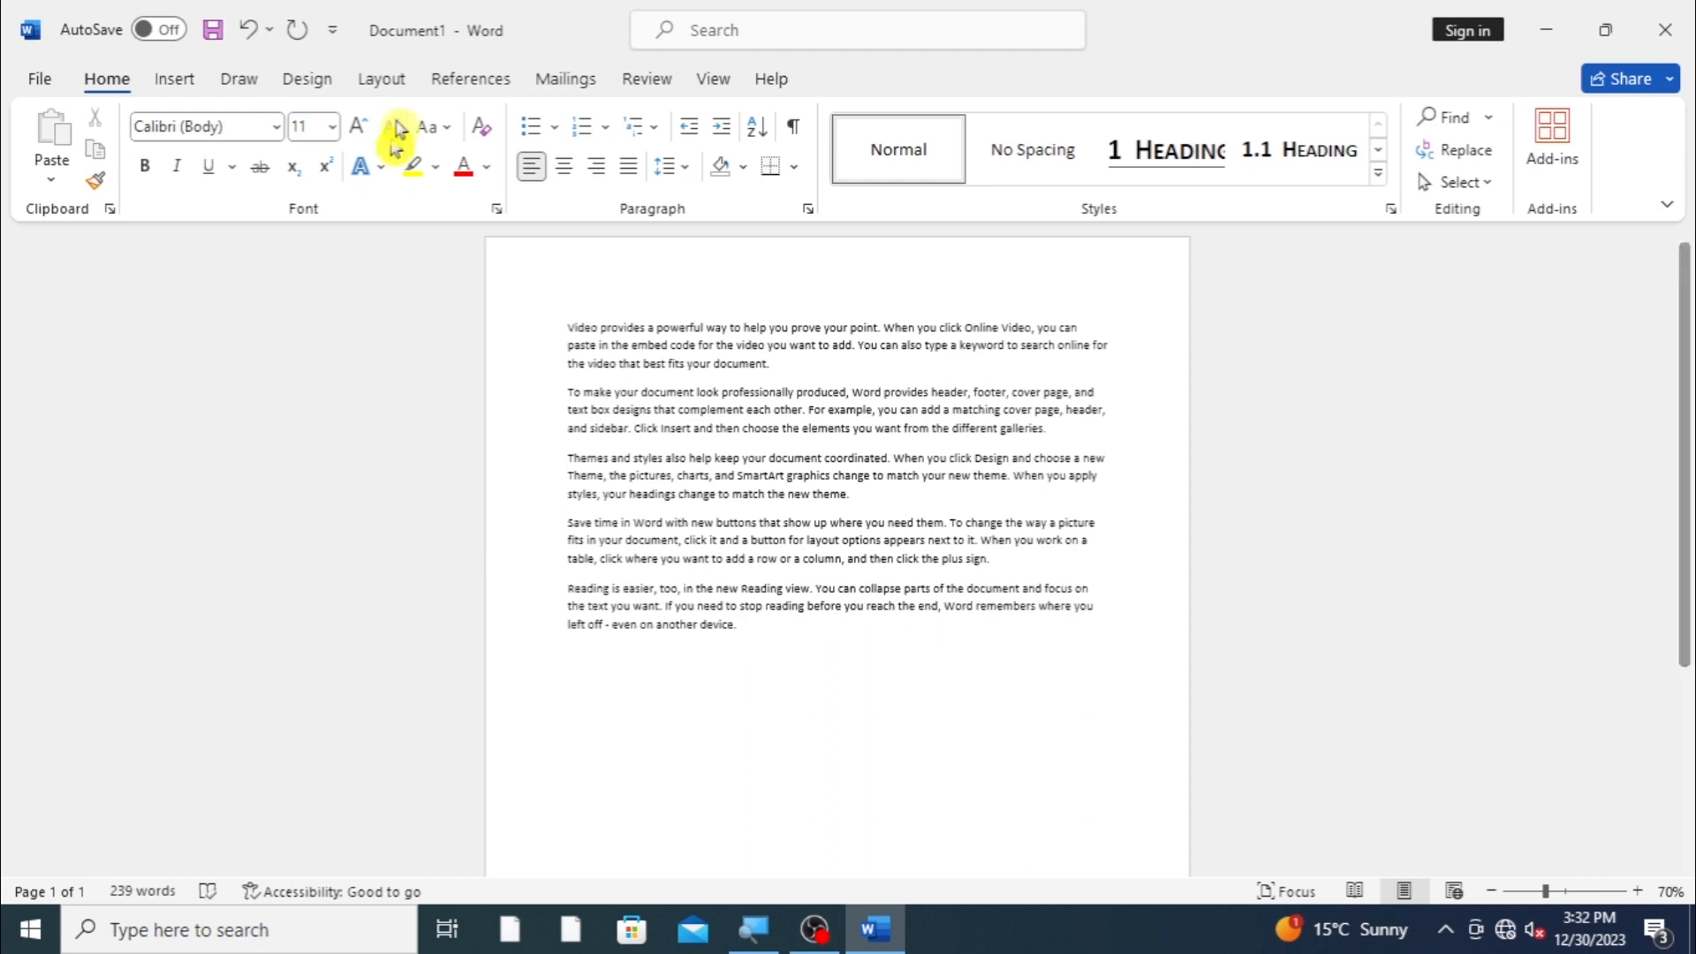
Step: Preview how the page prints with its current layout and return to the document's page layout settings
{"action": "left_click", "coordinate": [400, 81]}
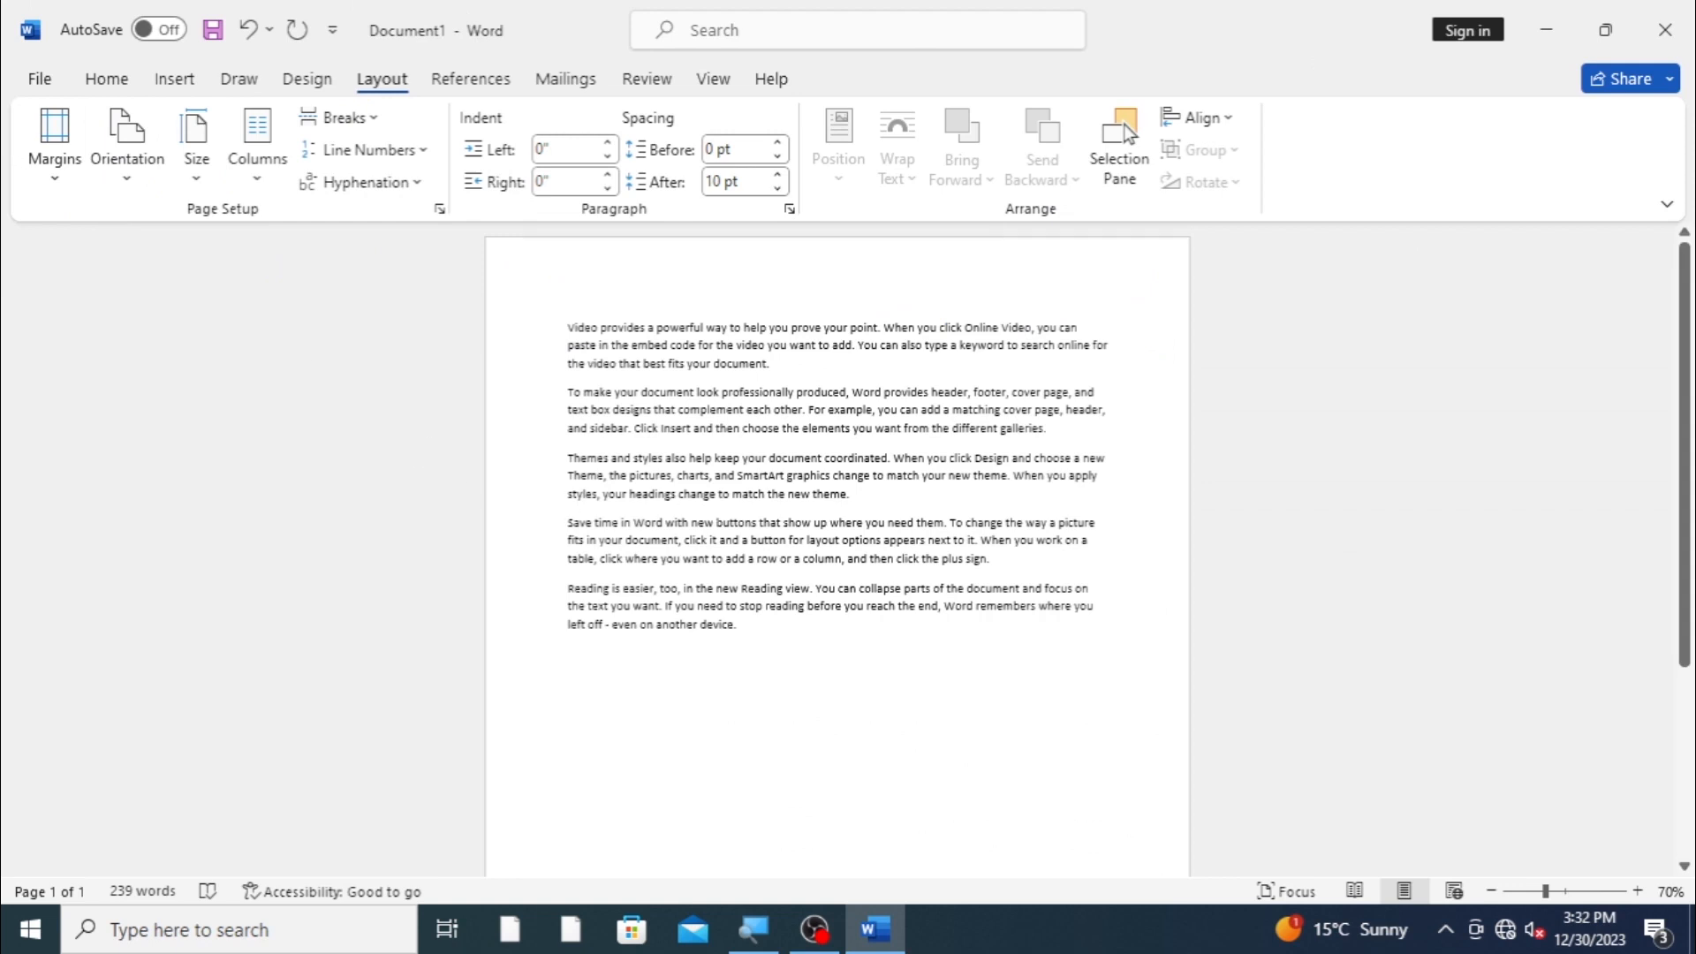
{"action": "key", "text": "ctrl+p"}
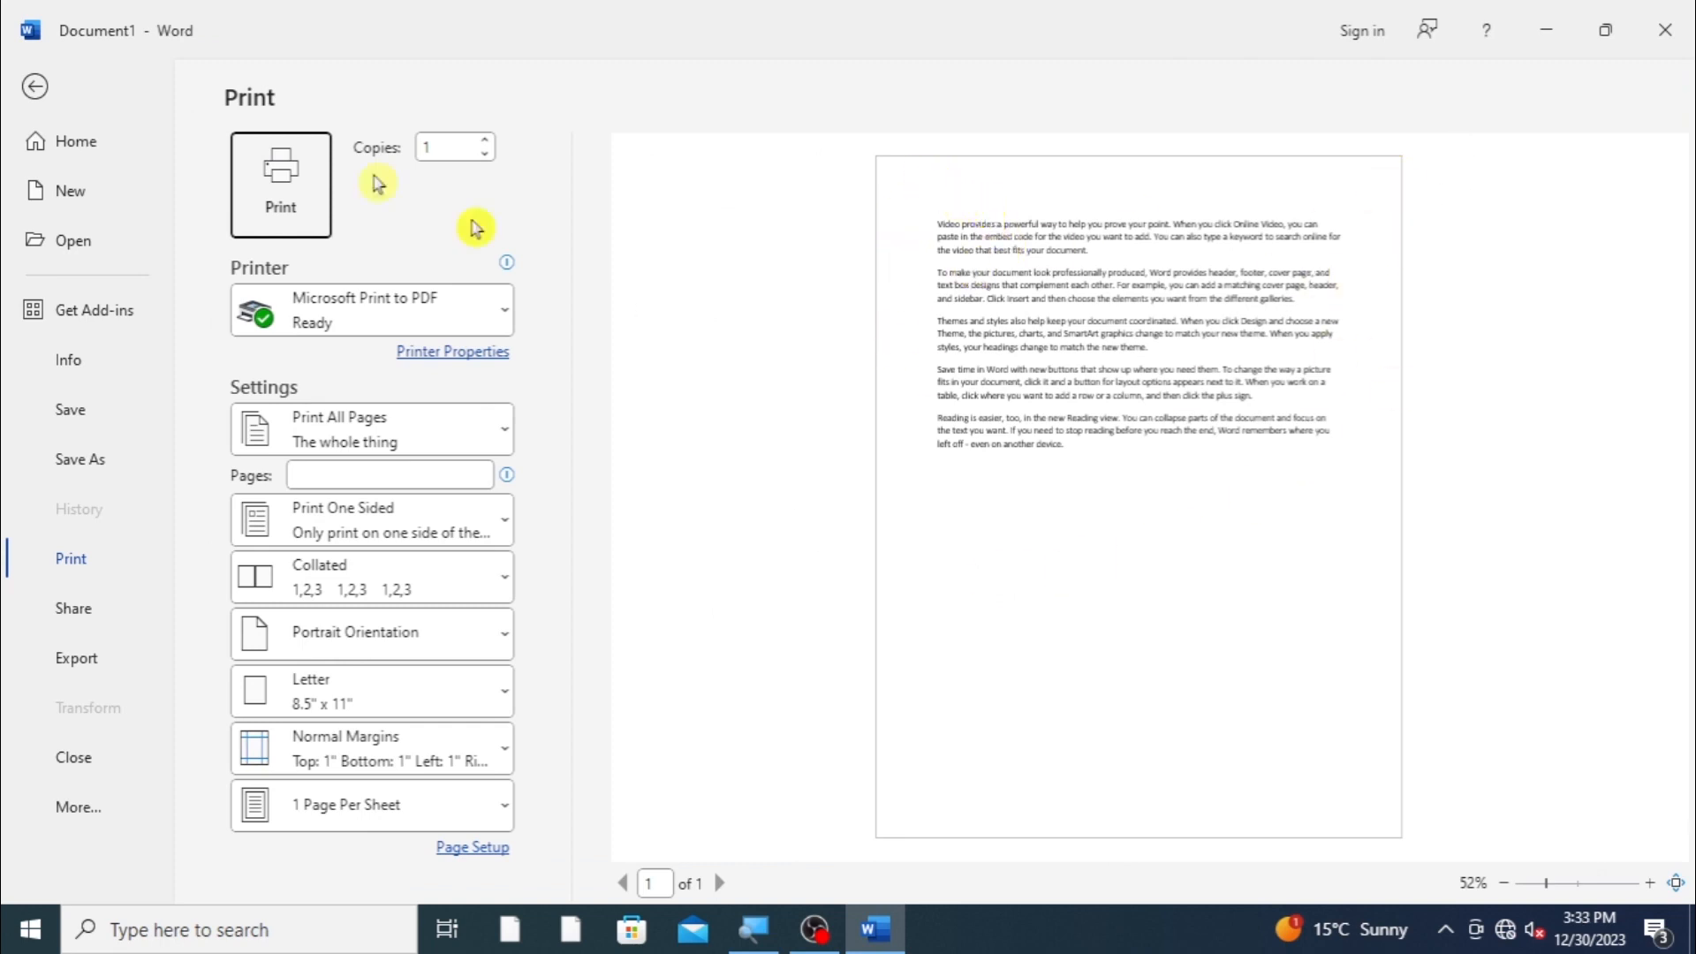
{"action": "left_click", "coordinate": [31, 92]}
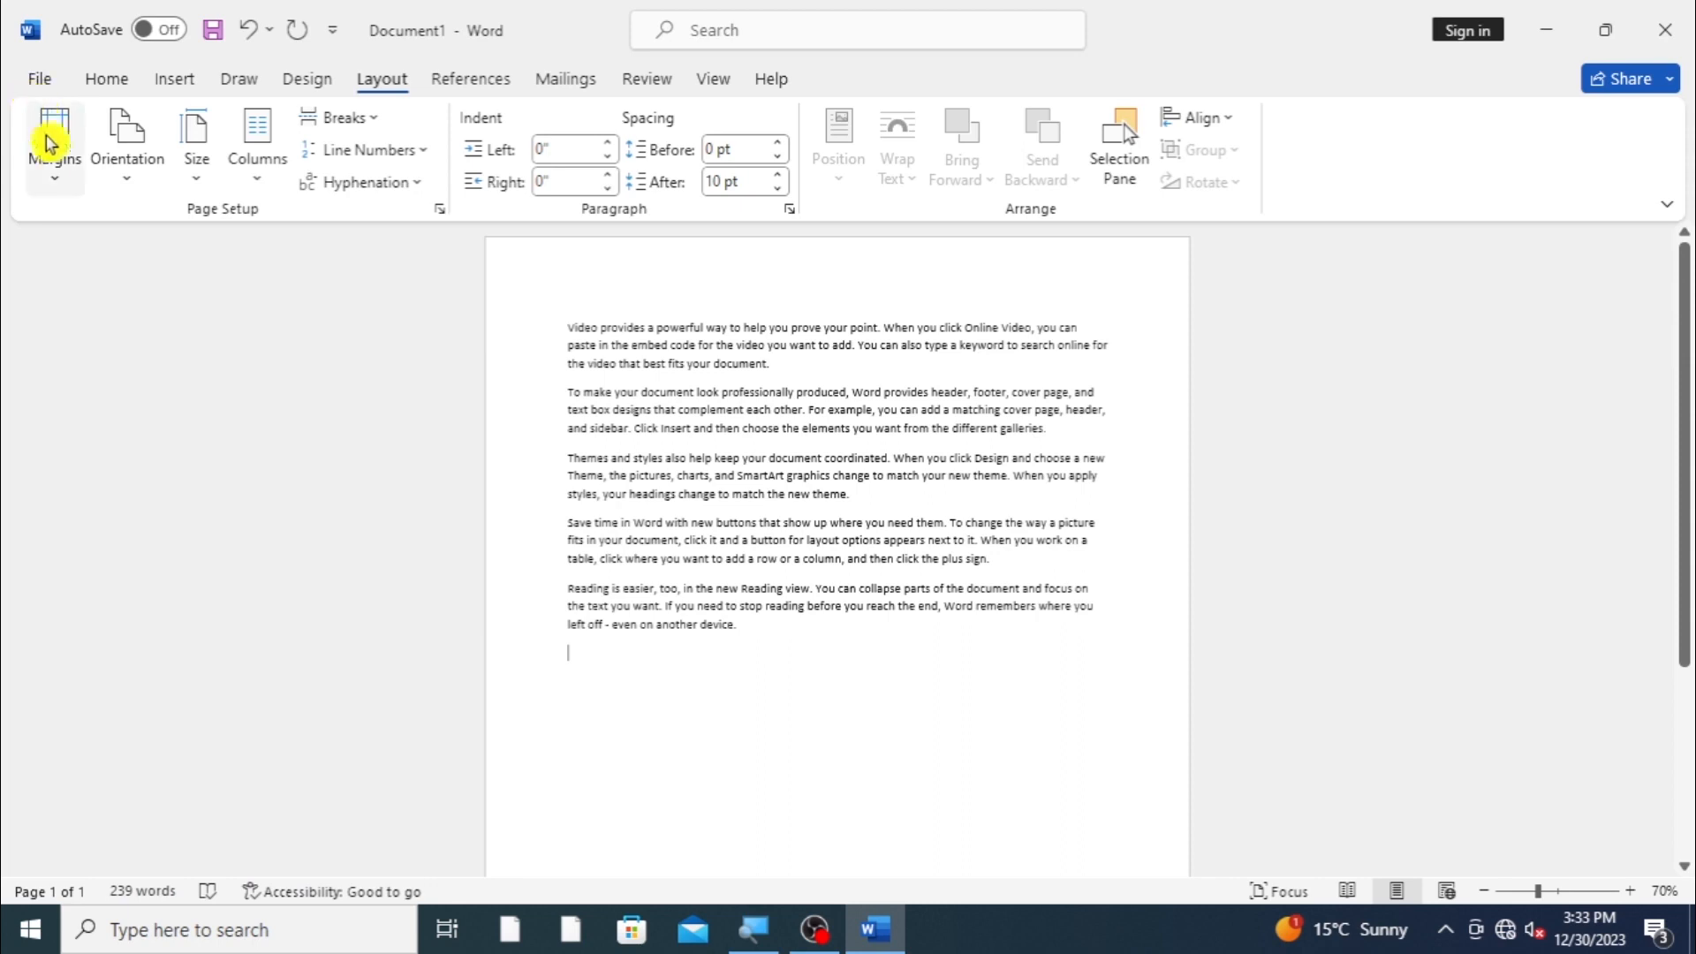
Step: Set the page margins to Narrow and check the result in the print preview
{"action": "left_click", "coordinate": [53, 152]}
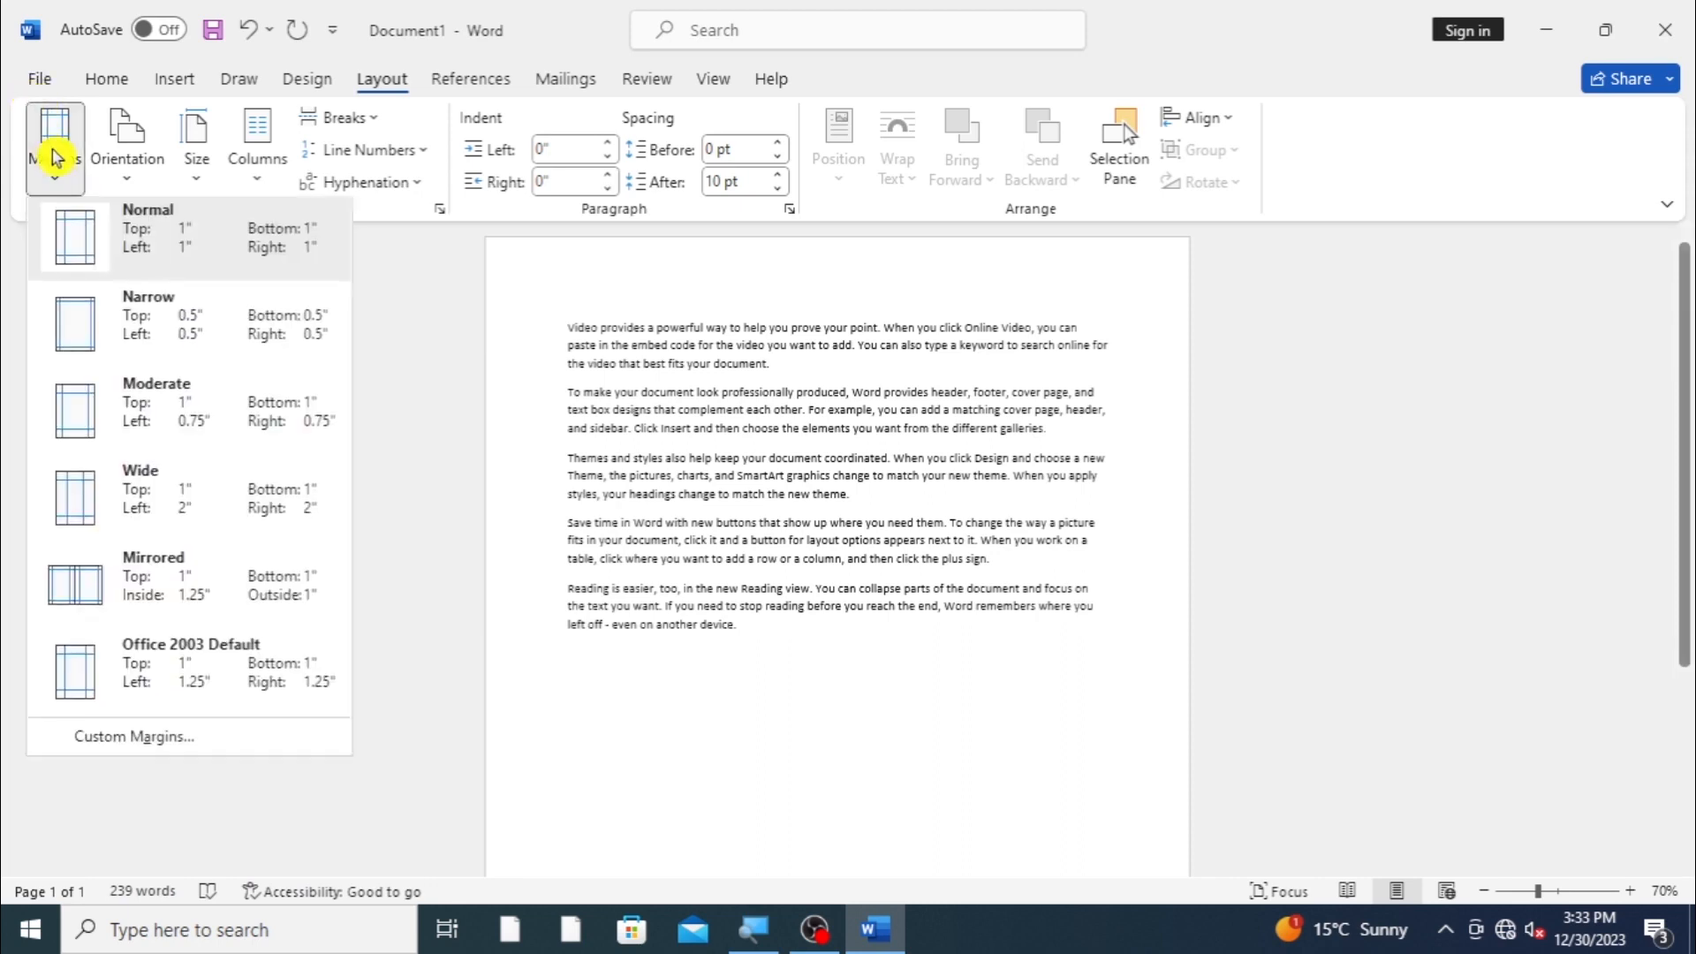
{"action": "left_click", "coordinate": [155, 305]}
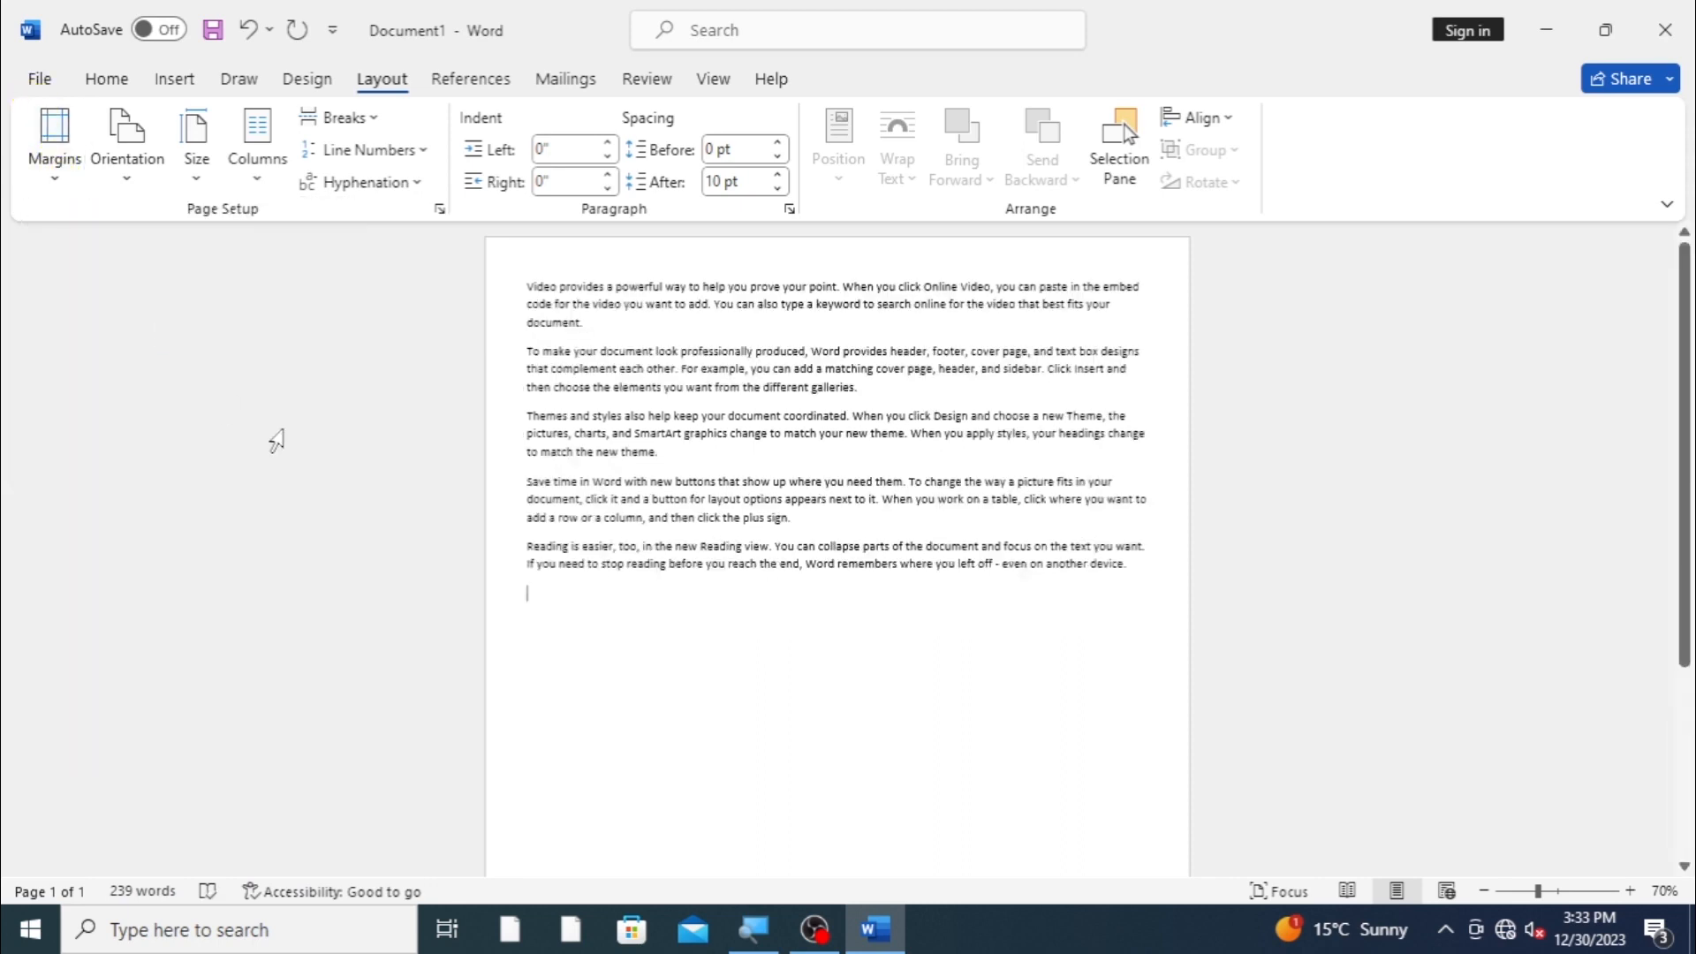
{"action": "key", "text": "ctrl+p"}
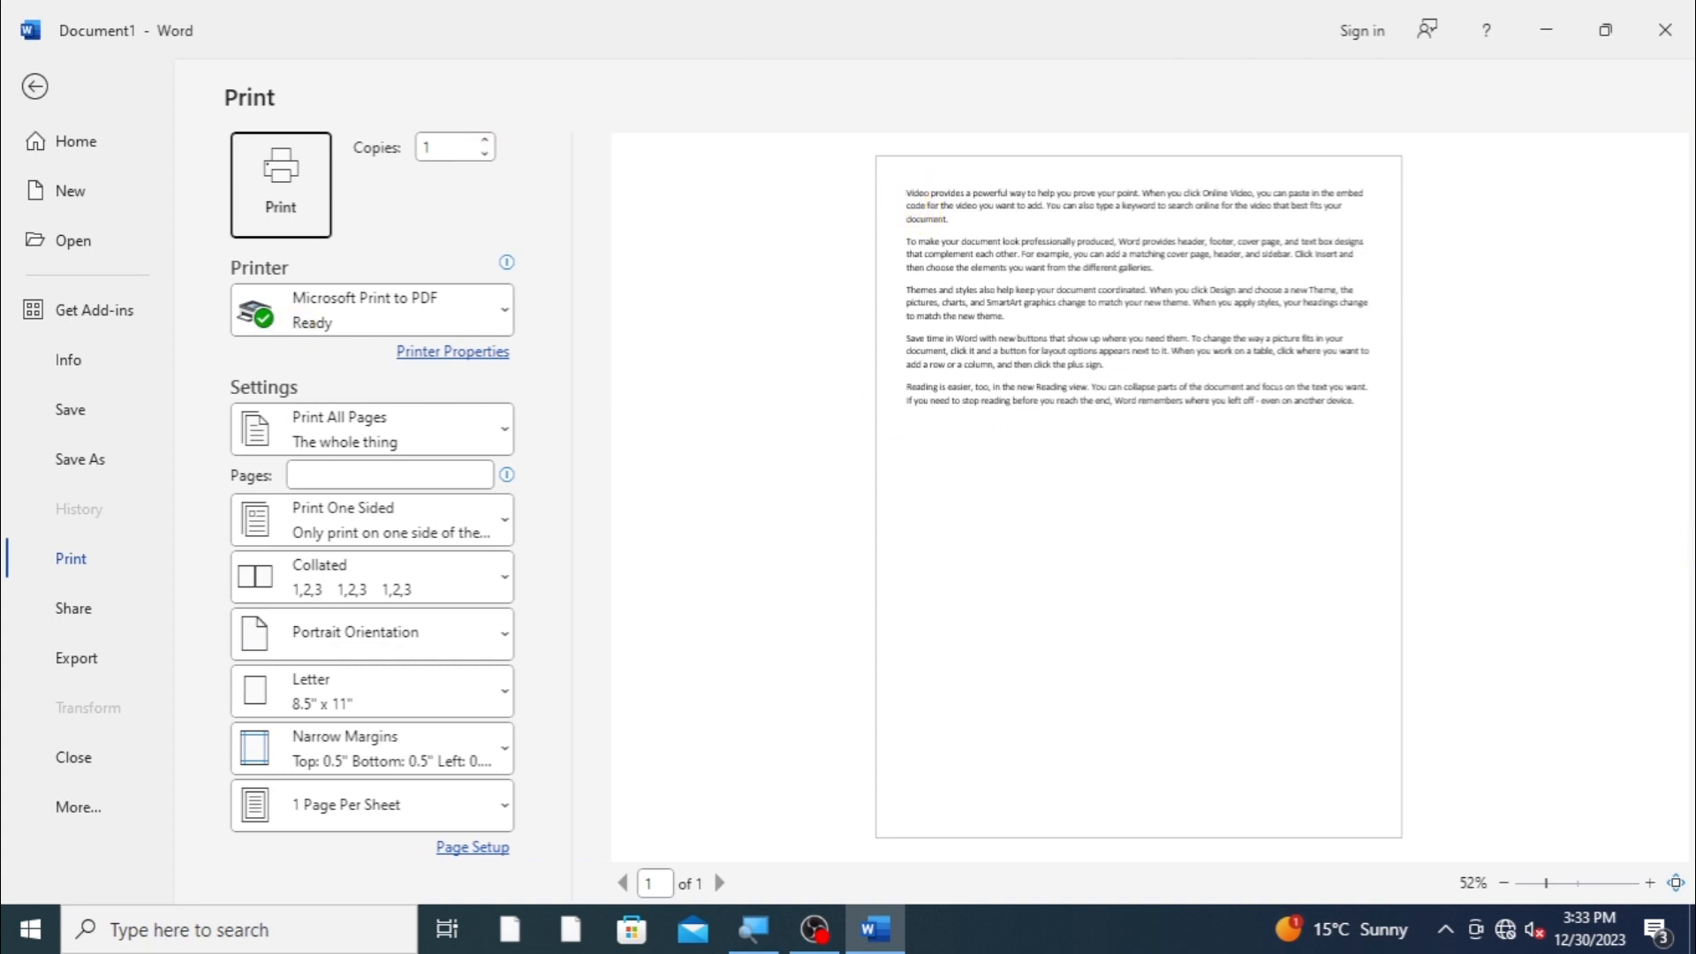
{"action": "left_click", "coordinate": [36, 85]}
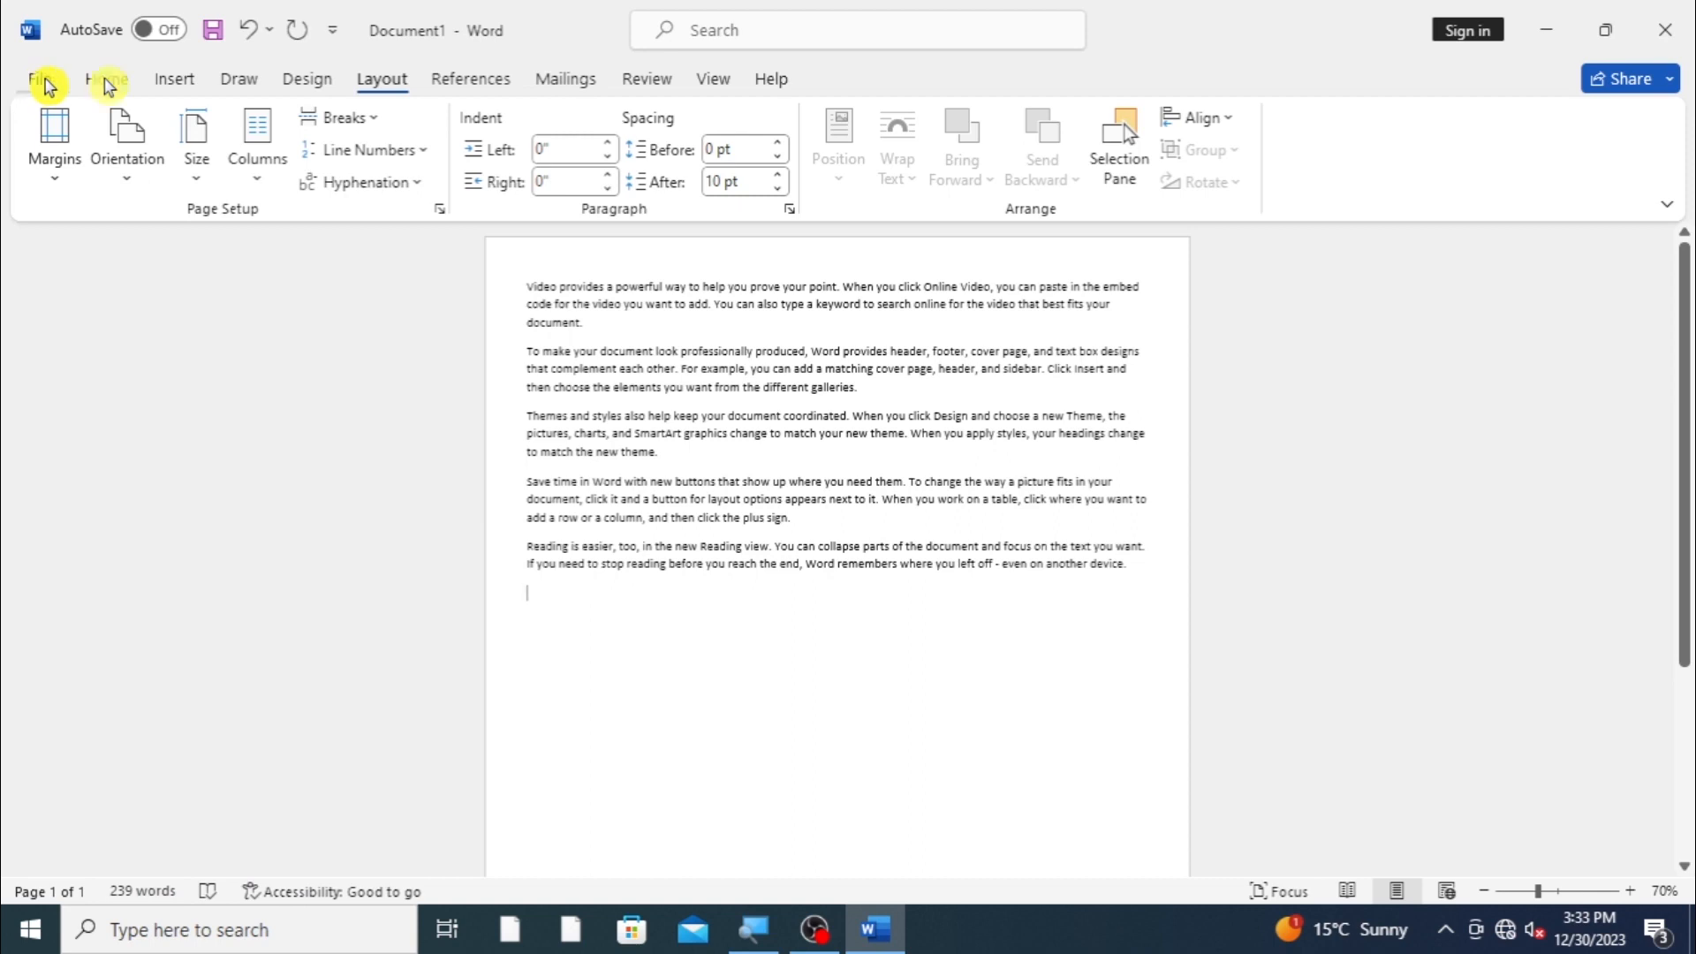
Step: Change the page orientation to Landscape with the document shown at 50% zoom
{"action": "left_click", "coordinate": [1484, 892]}
{"action": "left_click", "coordinate": [1484, 893]}
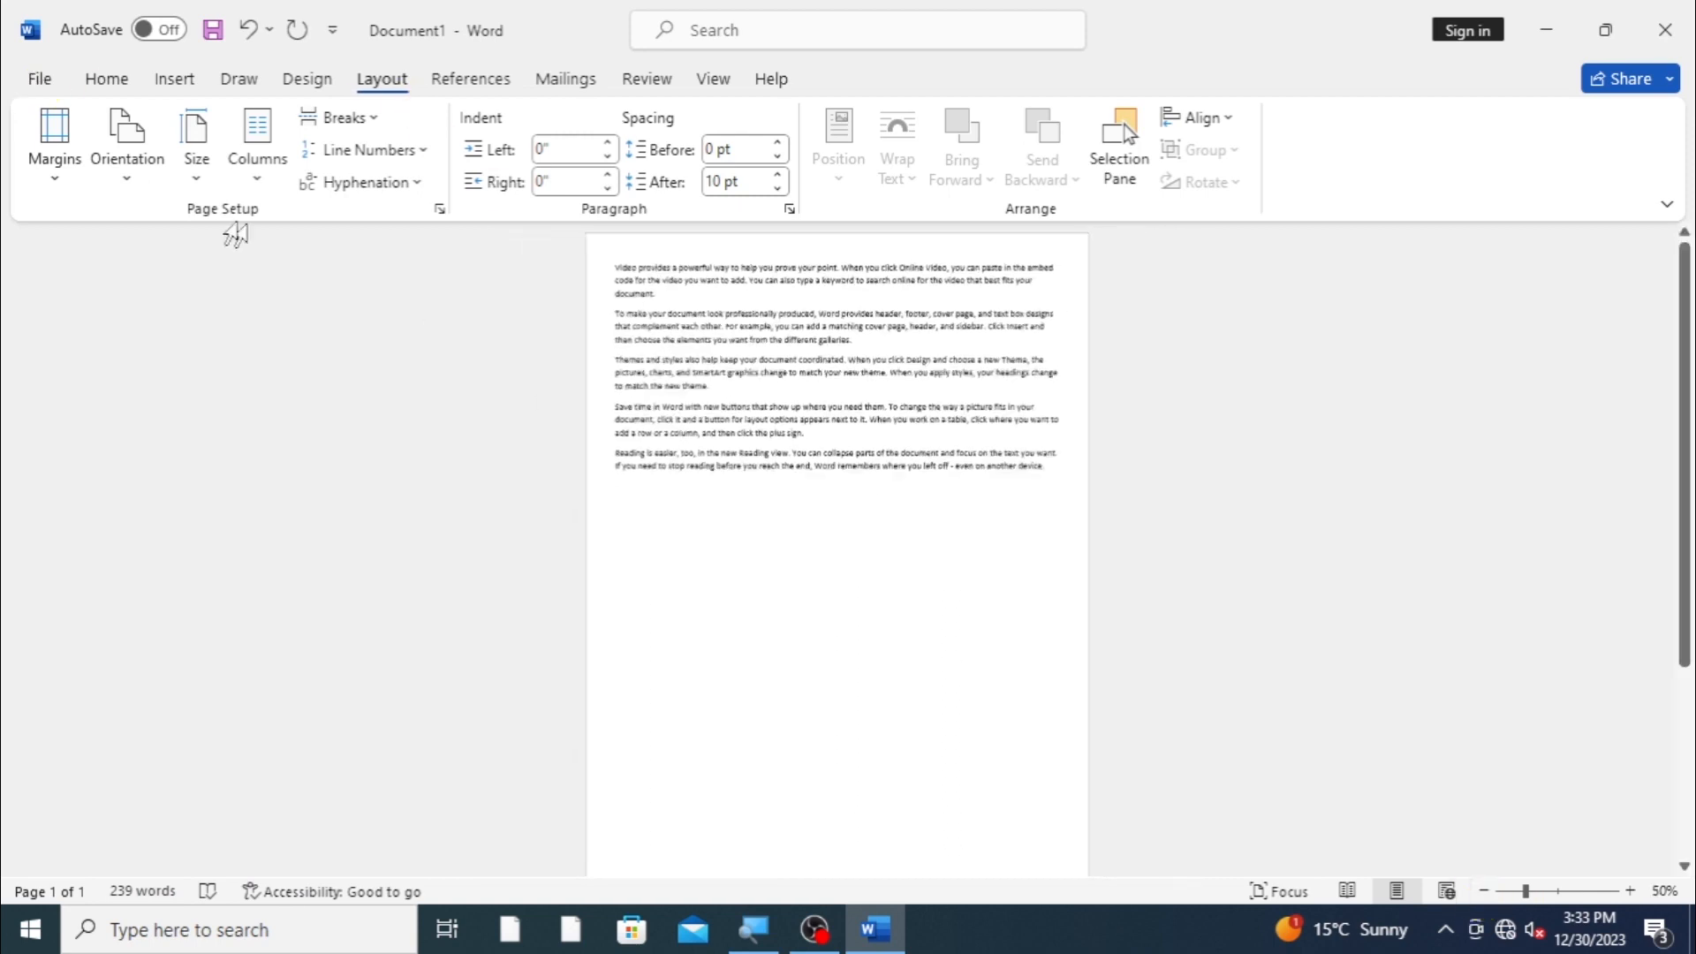
{"action": "left_click", "coordinate": [108, 163]}
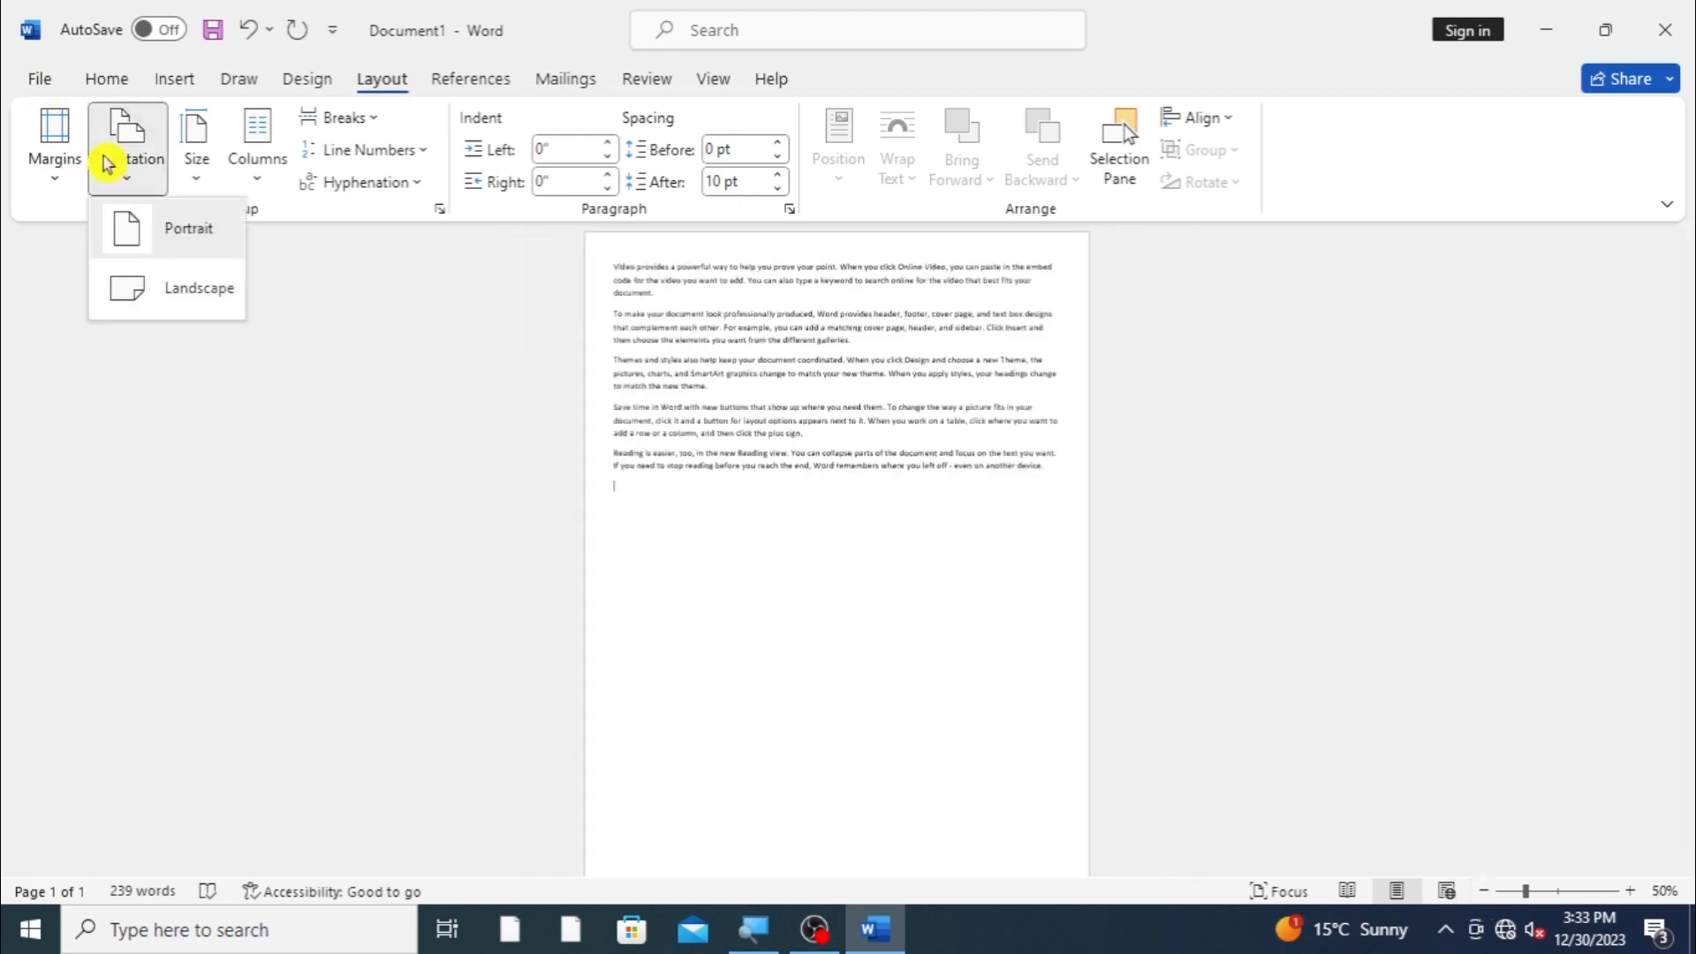
{"action": "left_click", "coordinate": [170, 285]}
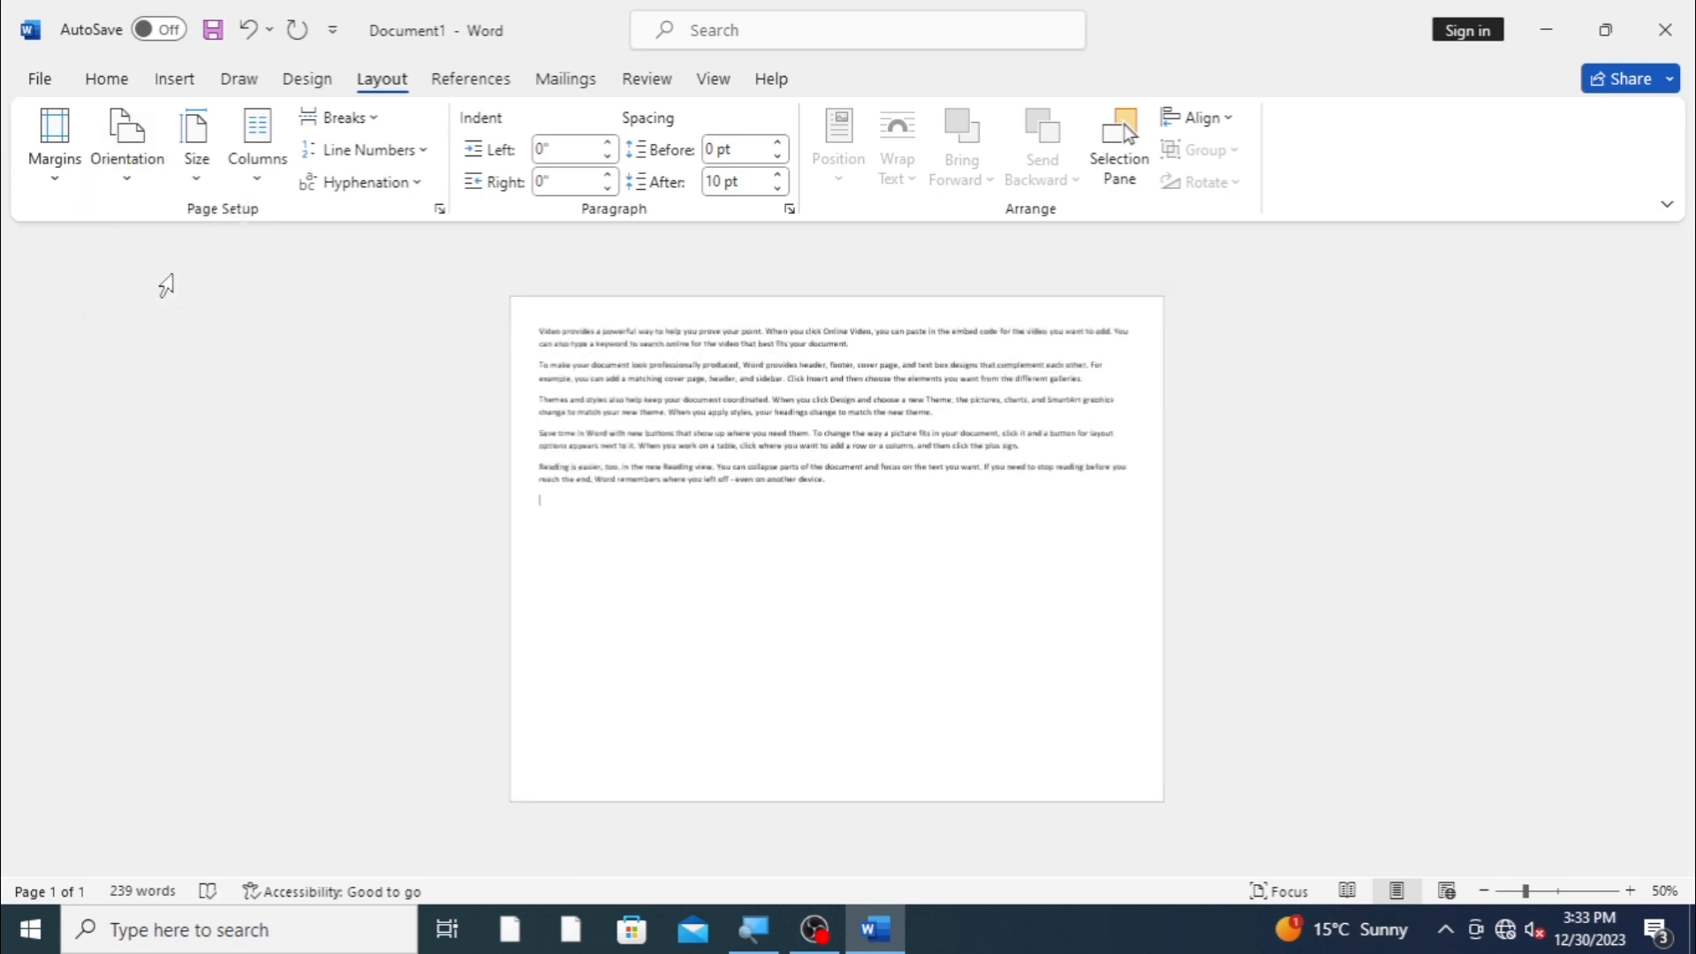
Step: Switch the page between Portrait and Landscape, finish on Portrait, and restore the zoom to 70%
{"action": "left_click", "coordinate": [131, 182]}
{"action": "left_click", "coordinate": [159, 221]}
{"action": "left_click", "coordinate": [132, 181]}
{"action": "left_click", "coordinate": [157, 272]}
{"action": "left_click", "coordinate": [126, 162]}
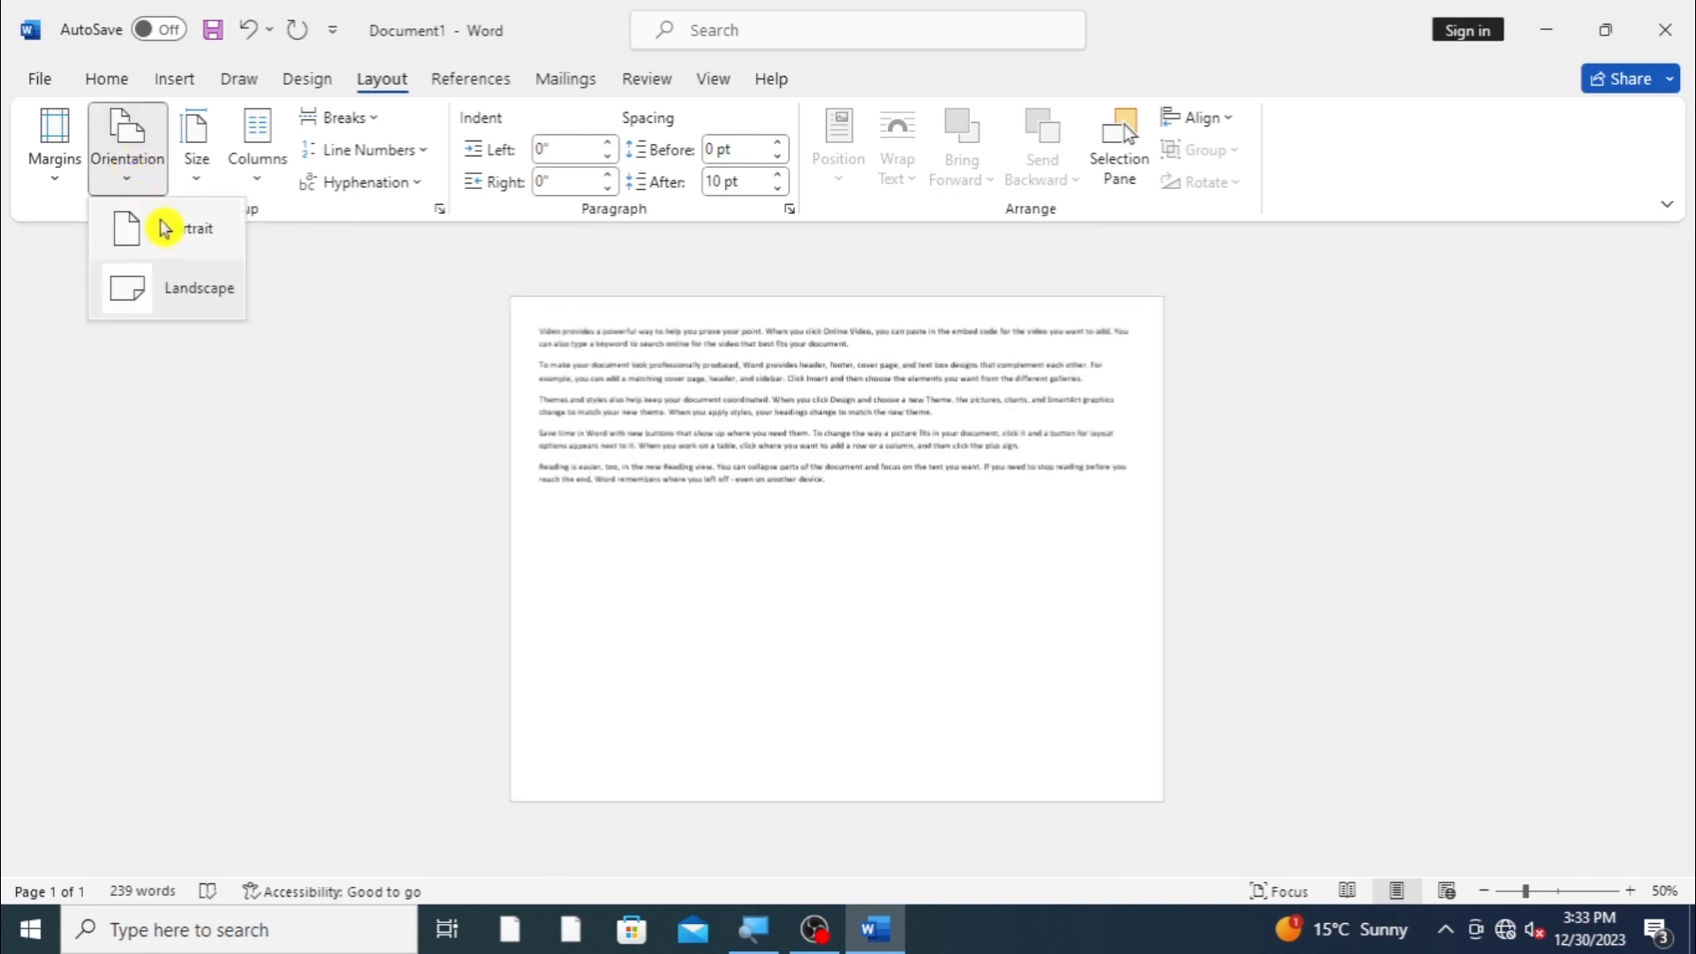
{"action": "left_click", "coordinate": [165, 229]}
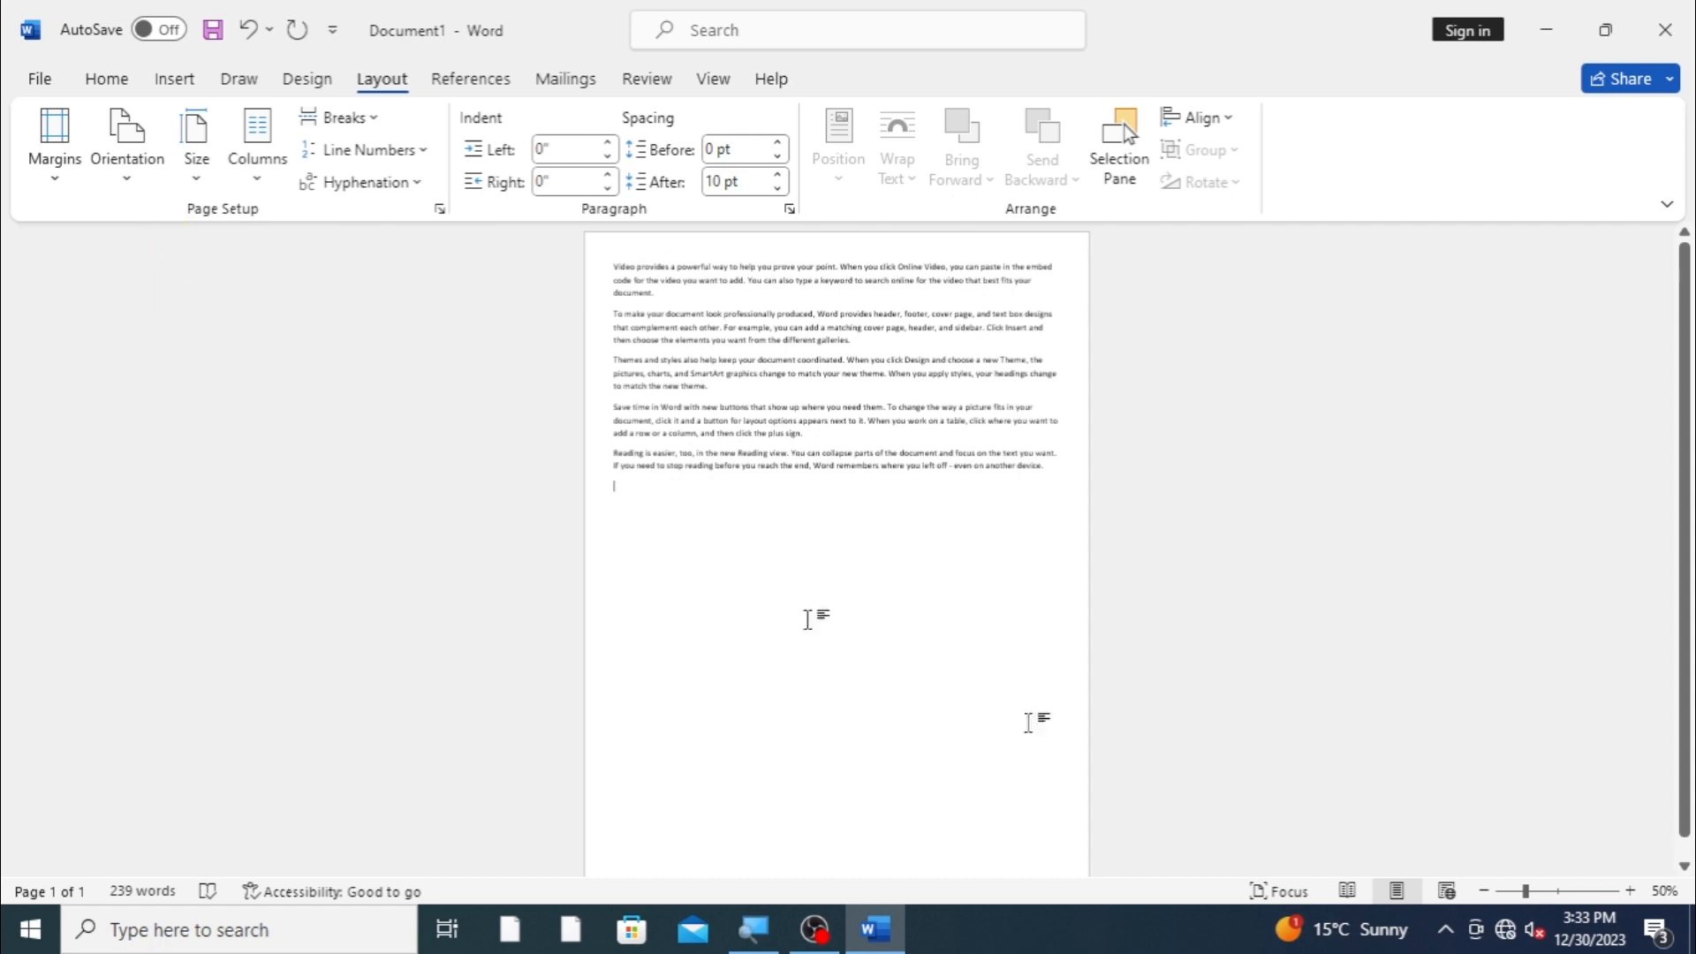
{"action": "left_click", "coordinate": [1630, 891]}
{"action": "left_click", "coordinate": [1630, 890]}
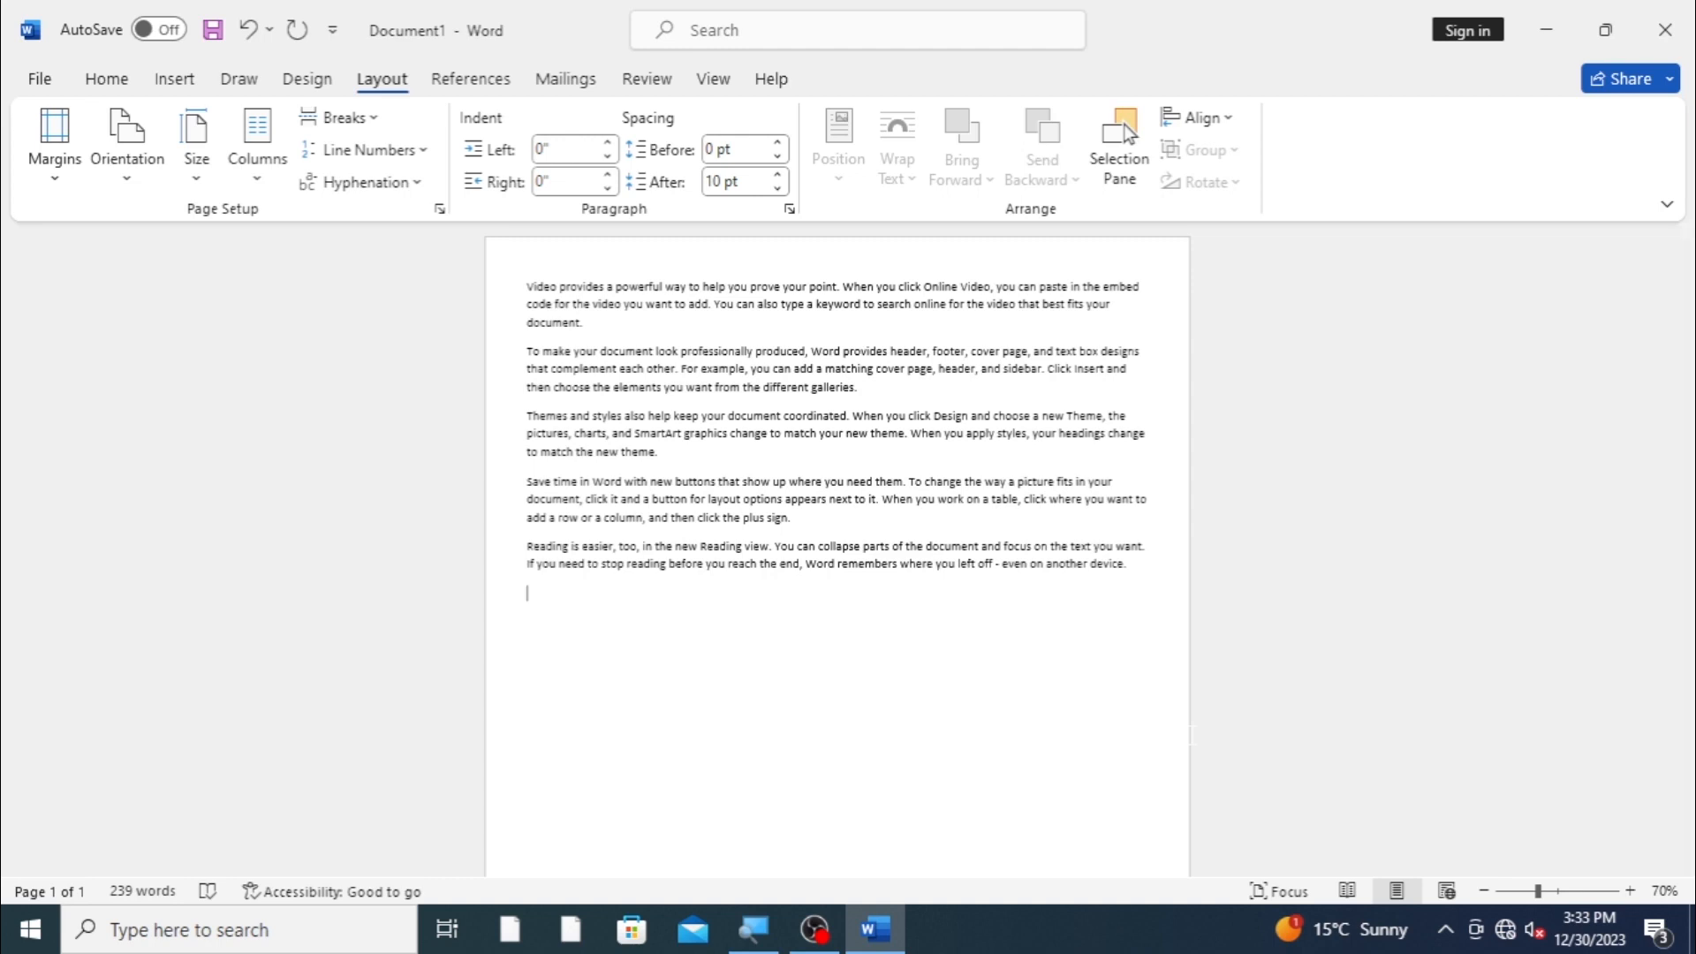
Step: Set the paper size to A4 and check the page in the print preview
{"action": "left_click", "coordinate": [202, 174]}
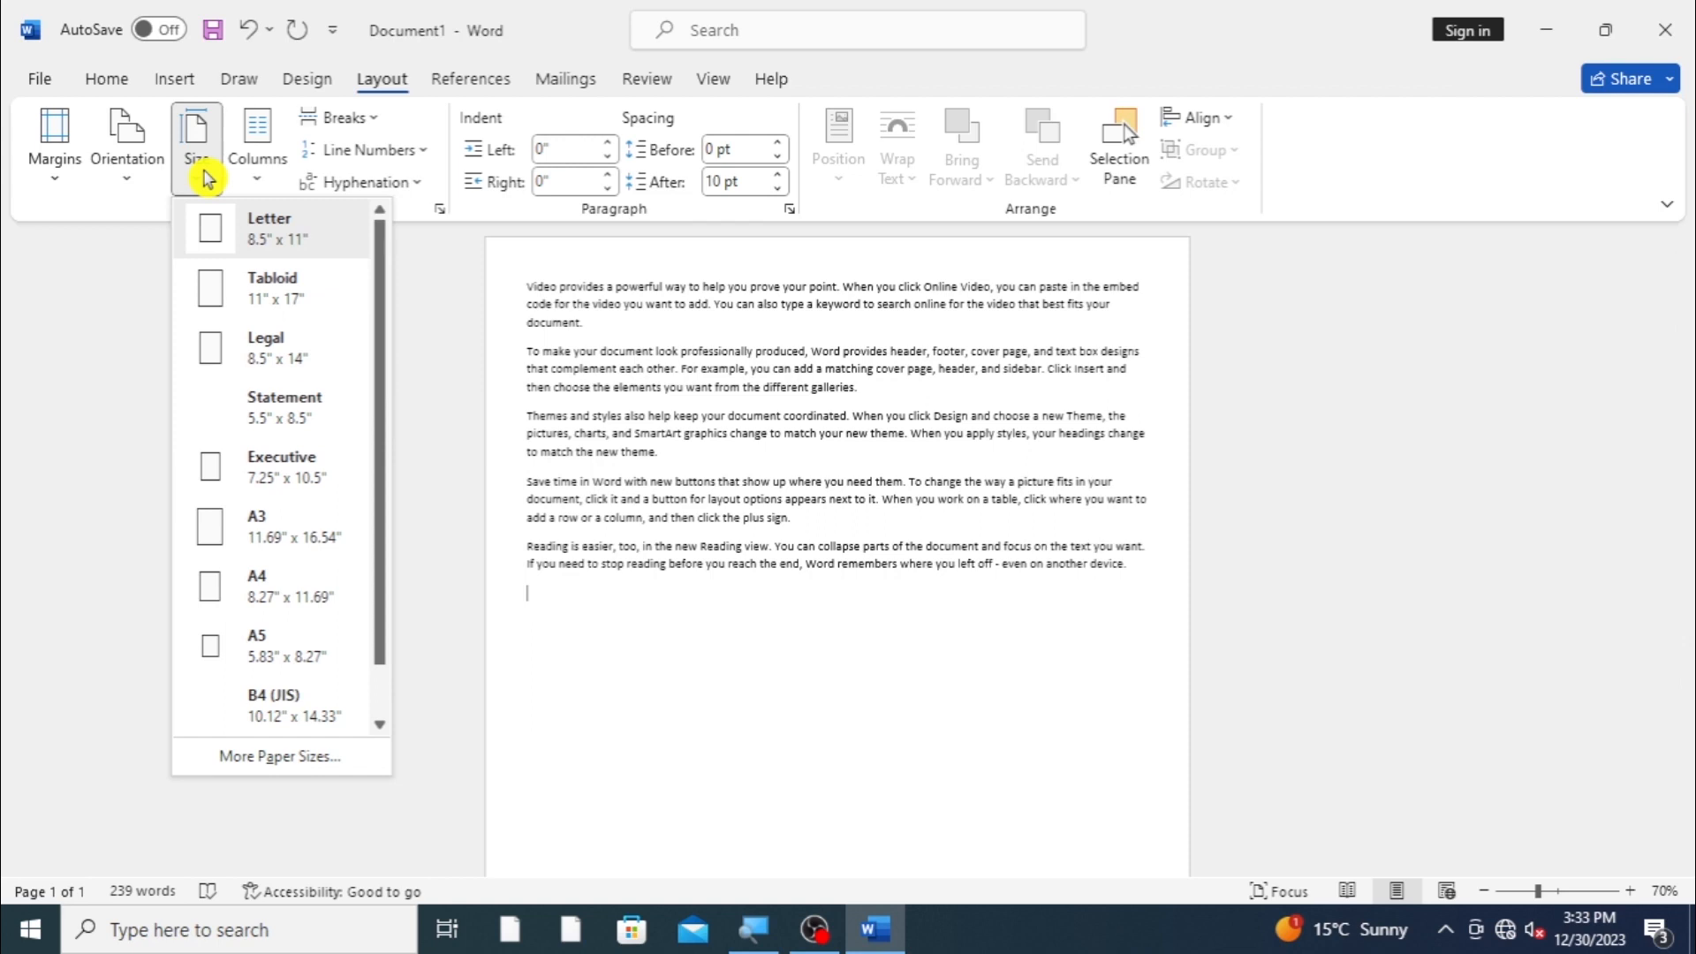
{"action": "left_click", "coordinate": [251, 581]}
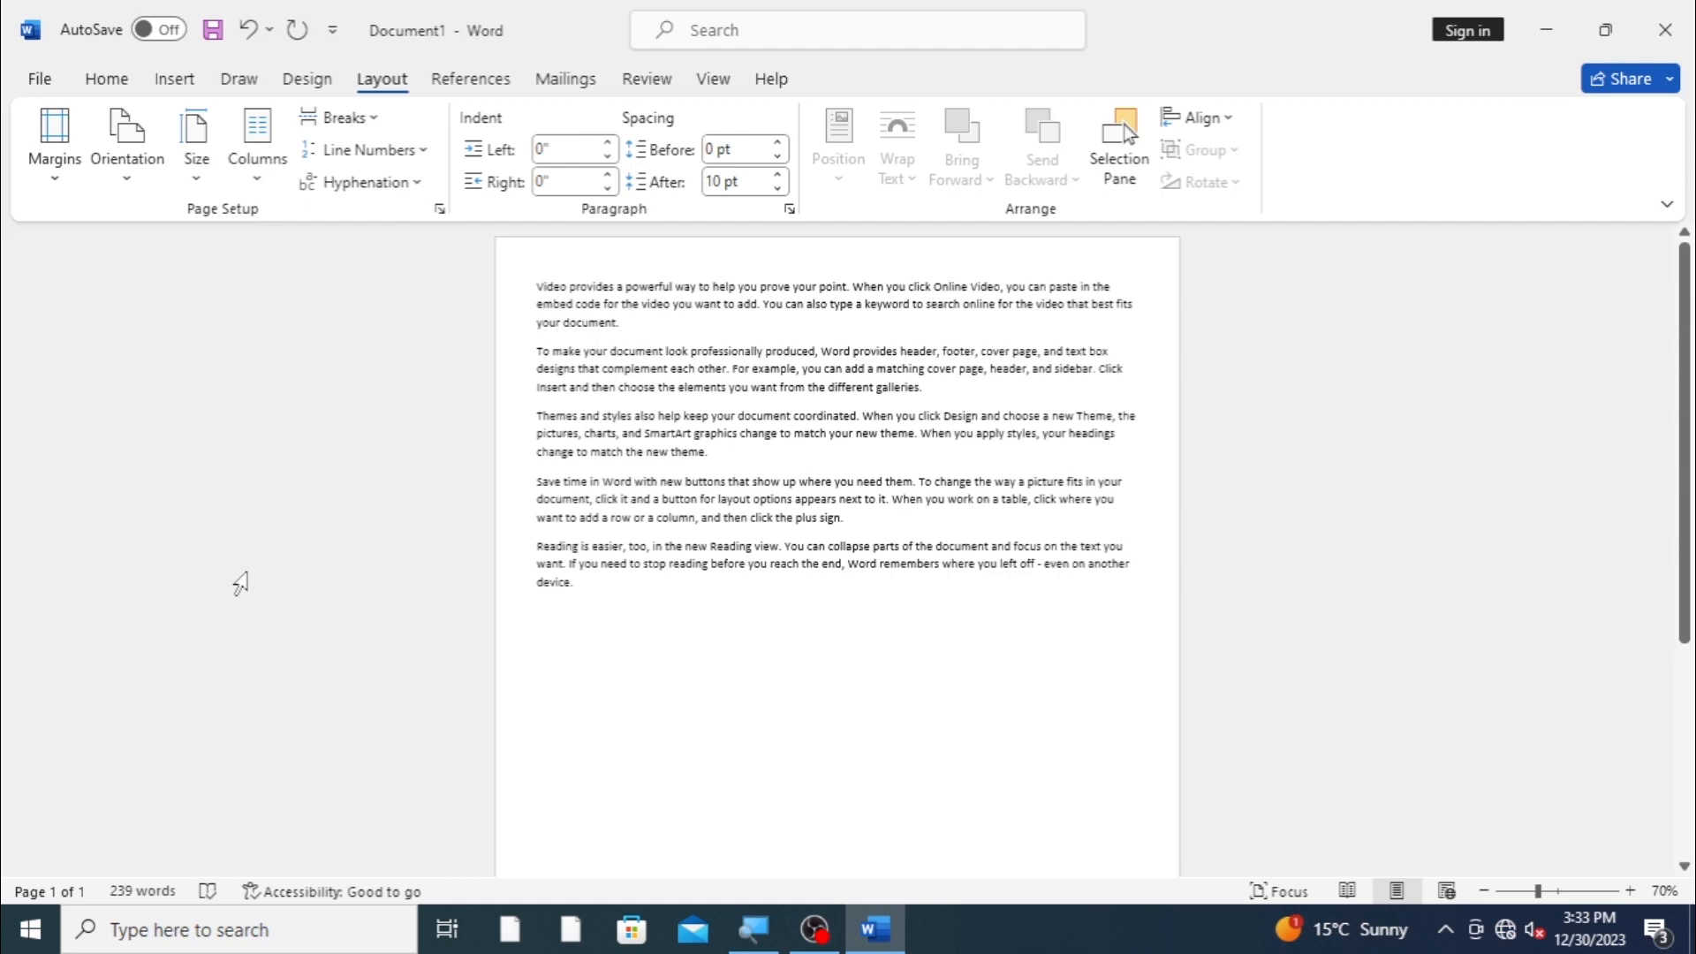
{"action": "key", "text": "ctrl+p"}
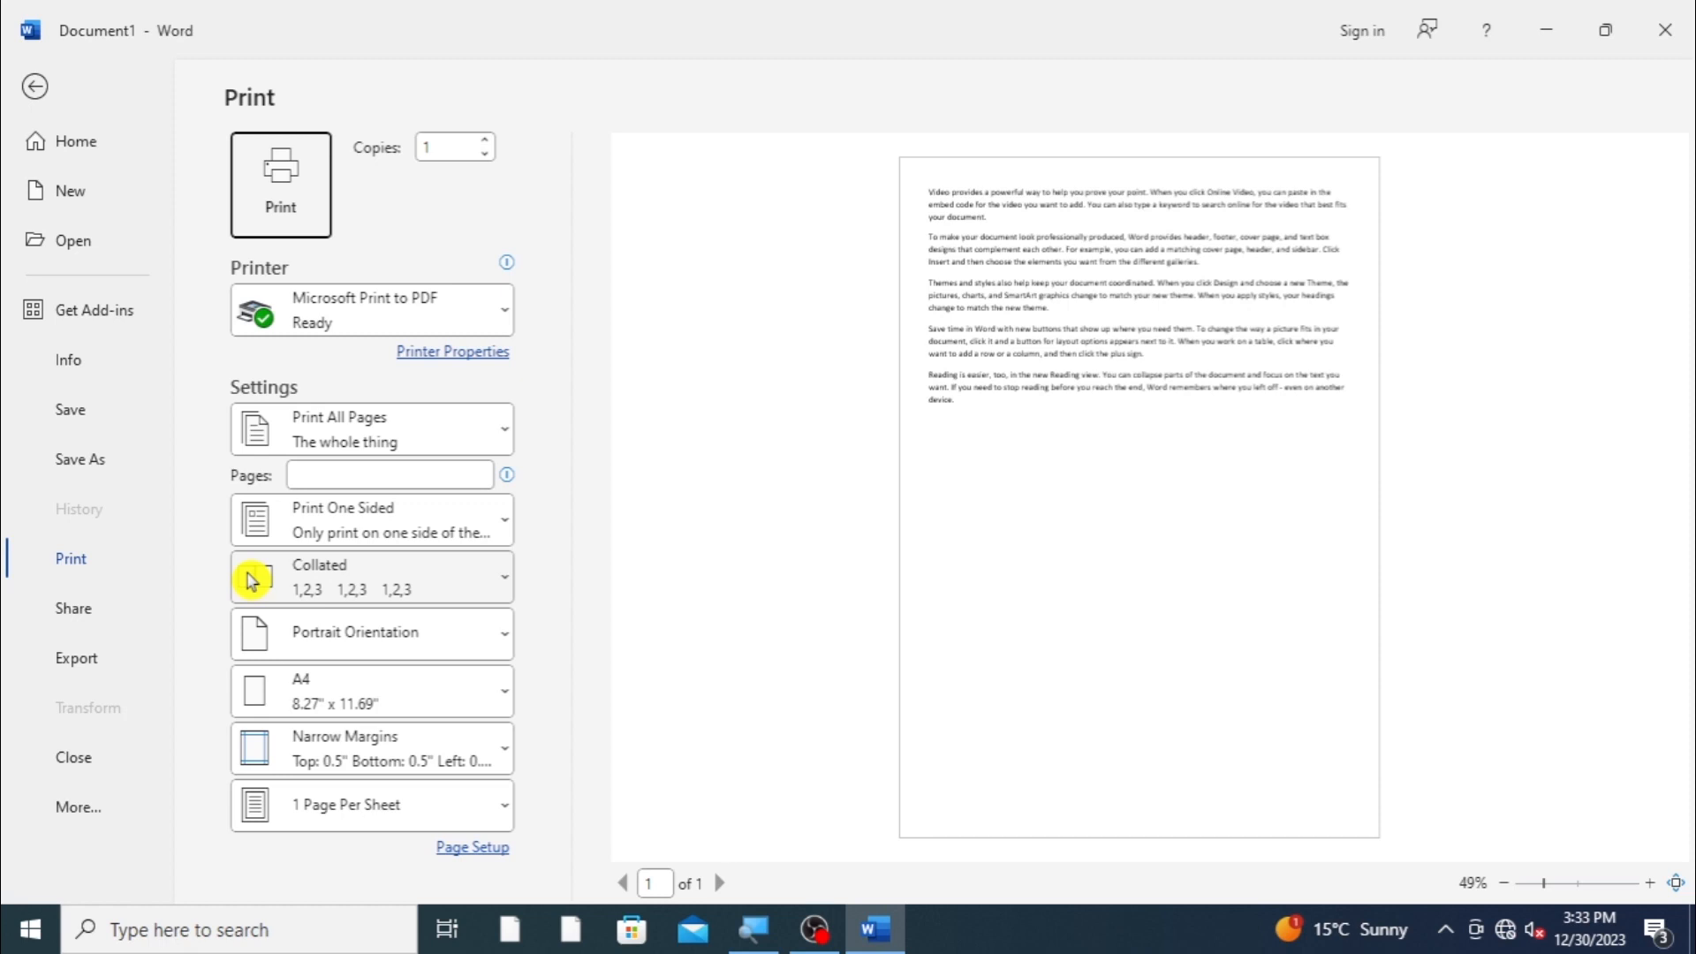
{"action": "left_click", "coordinate": [36, 85]}
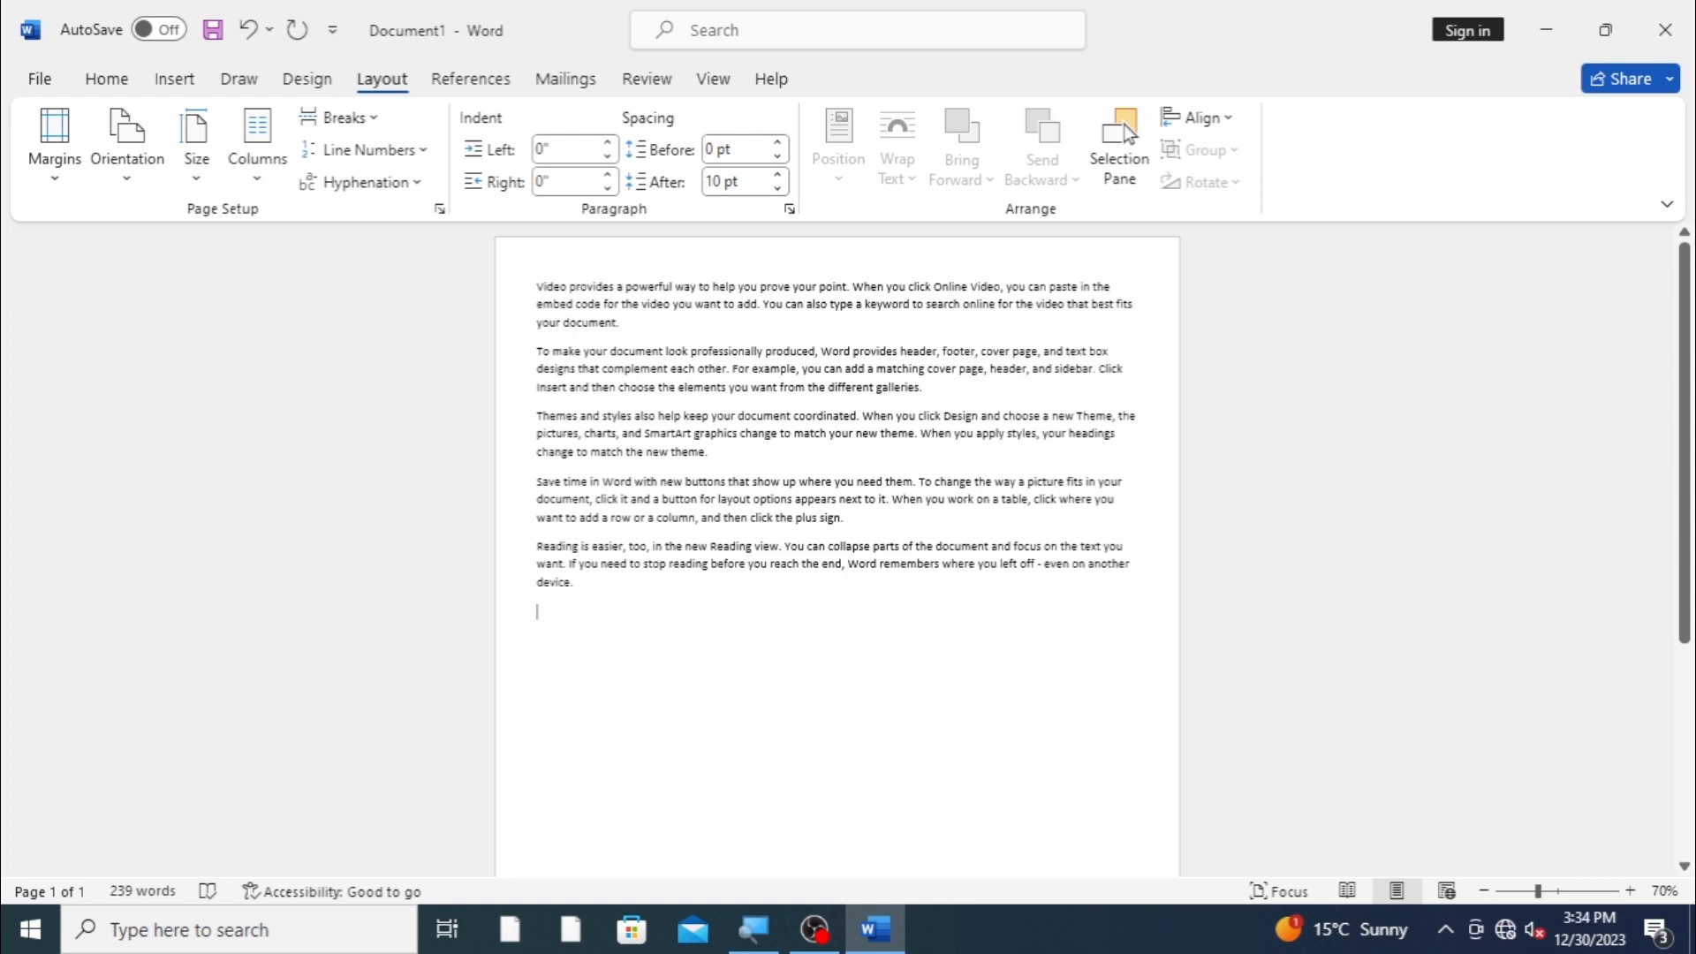
Step: Delete all the document text and generate 40 sample paragraphs with =rand(40)
{"action": "key", "text": "ctrl+a"}
{"action": "key", "text": "Delete"}
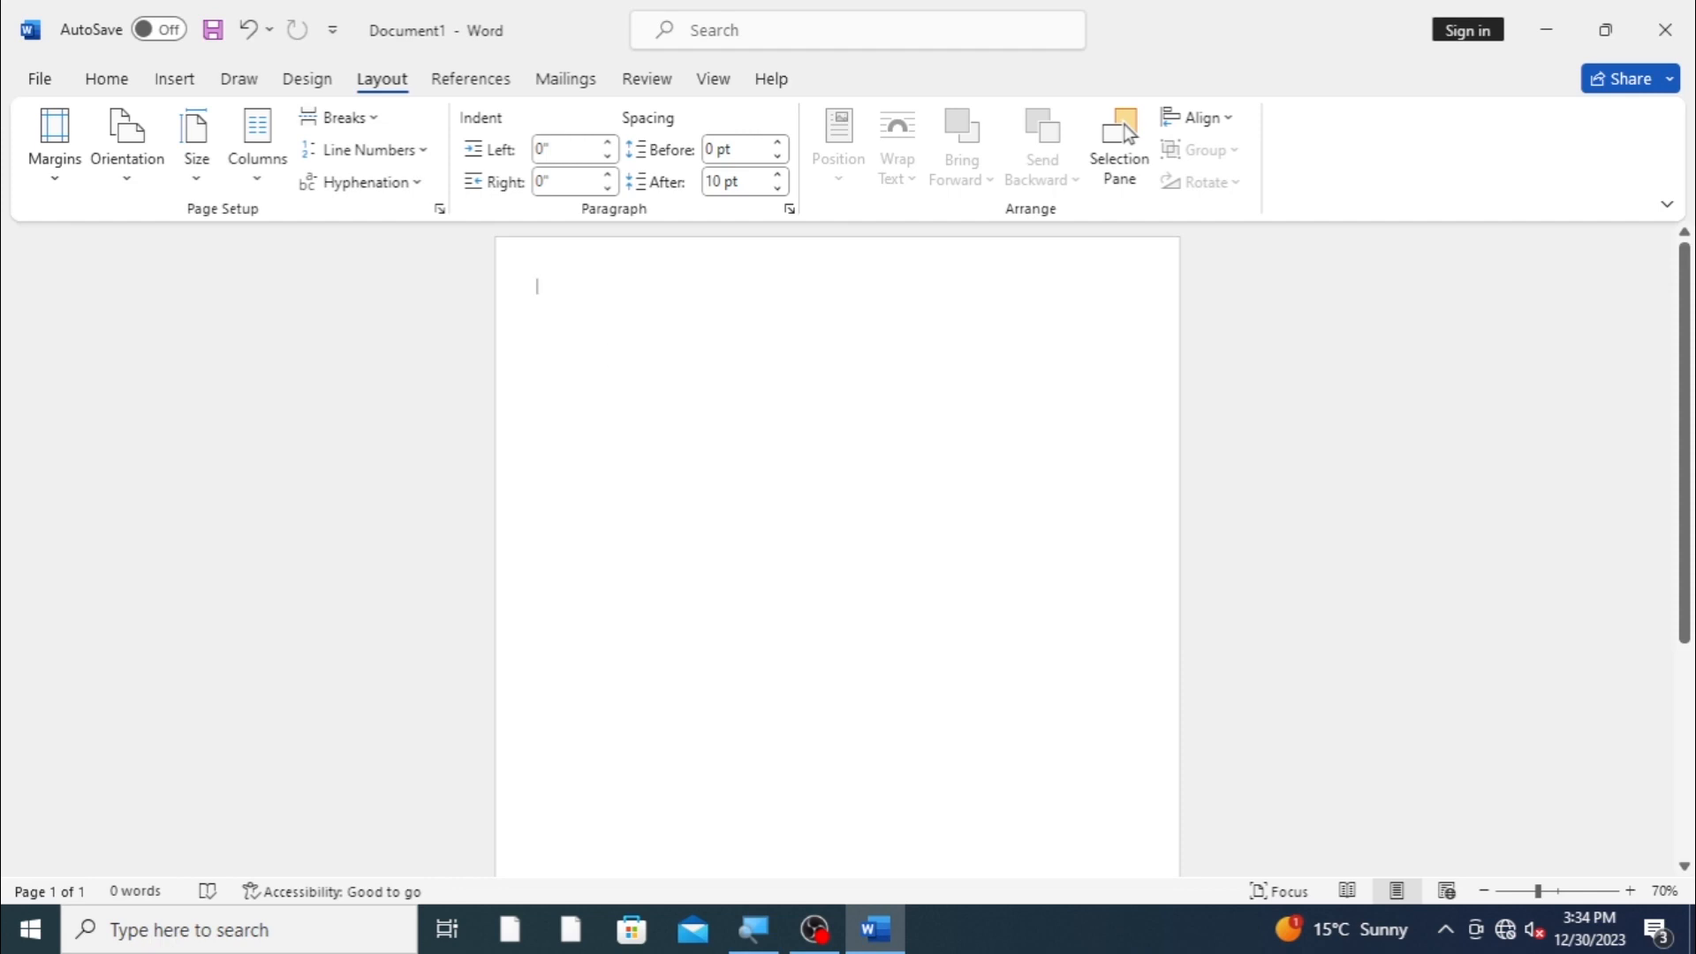
{"action": "type", "text": "=rand(40"}
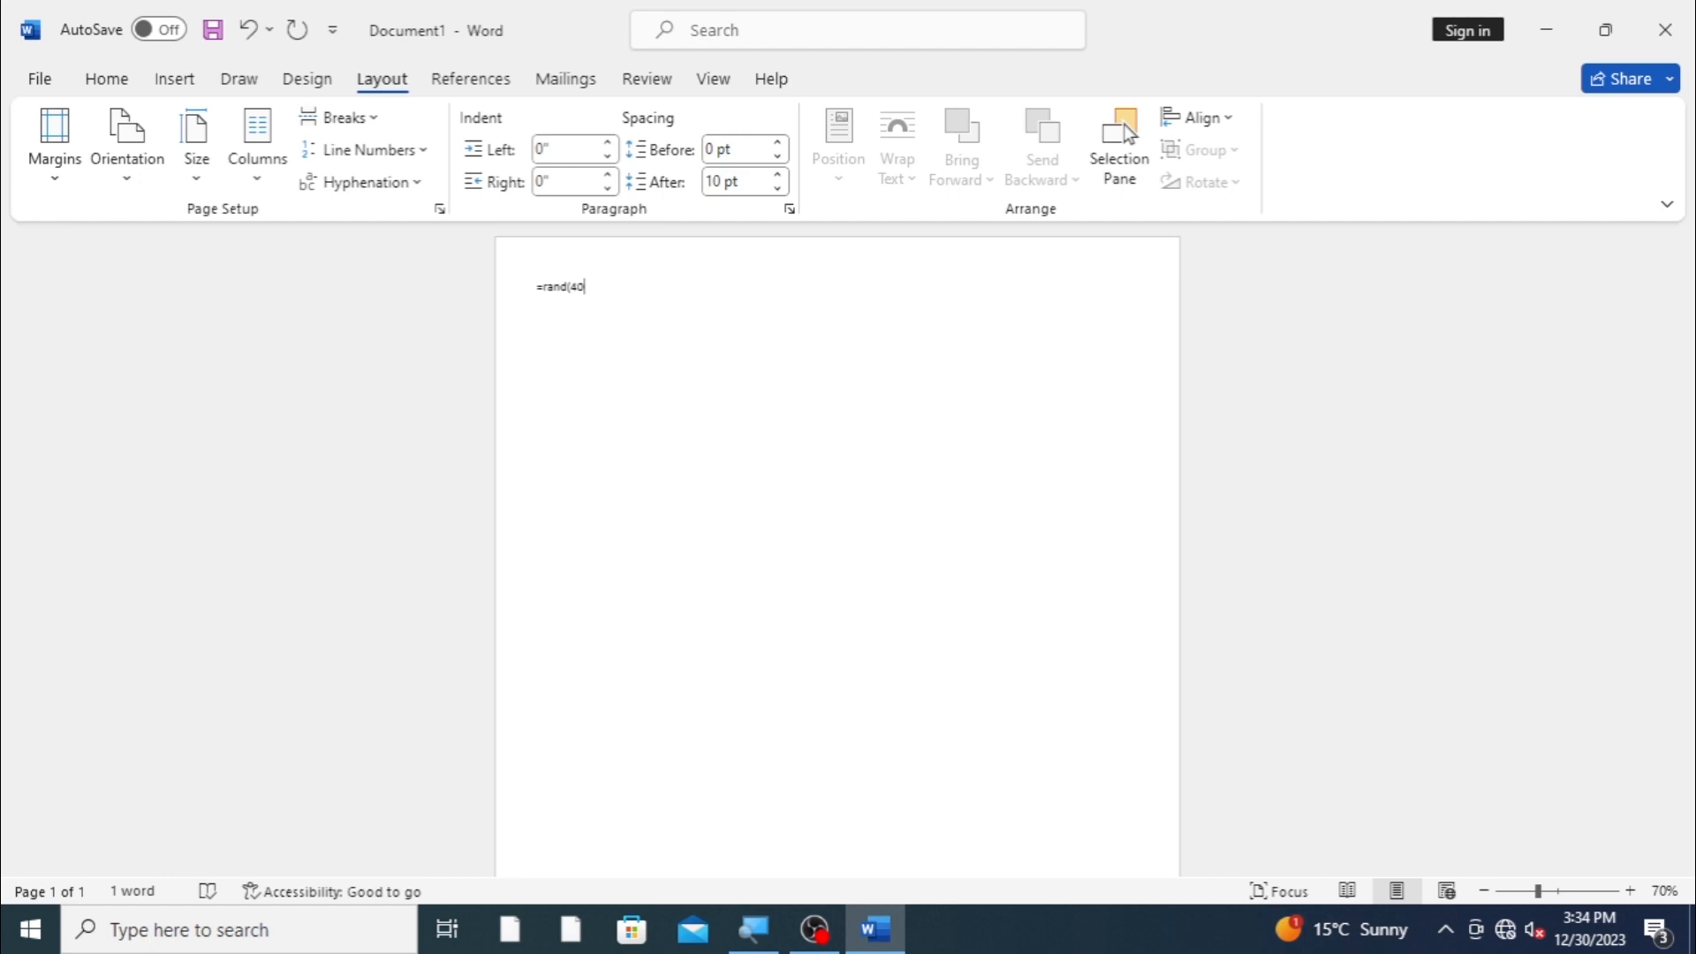
{"action": "key", "text": "Return"}
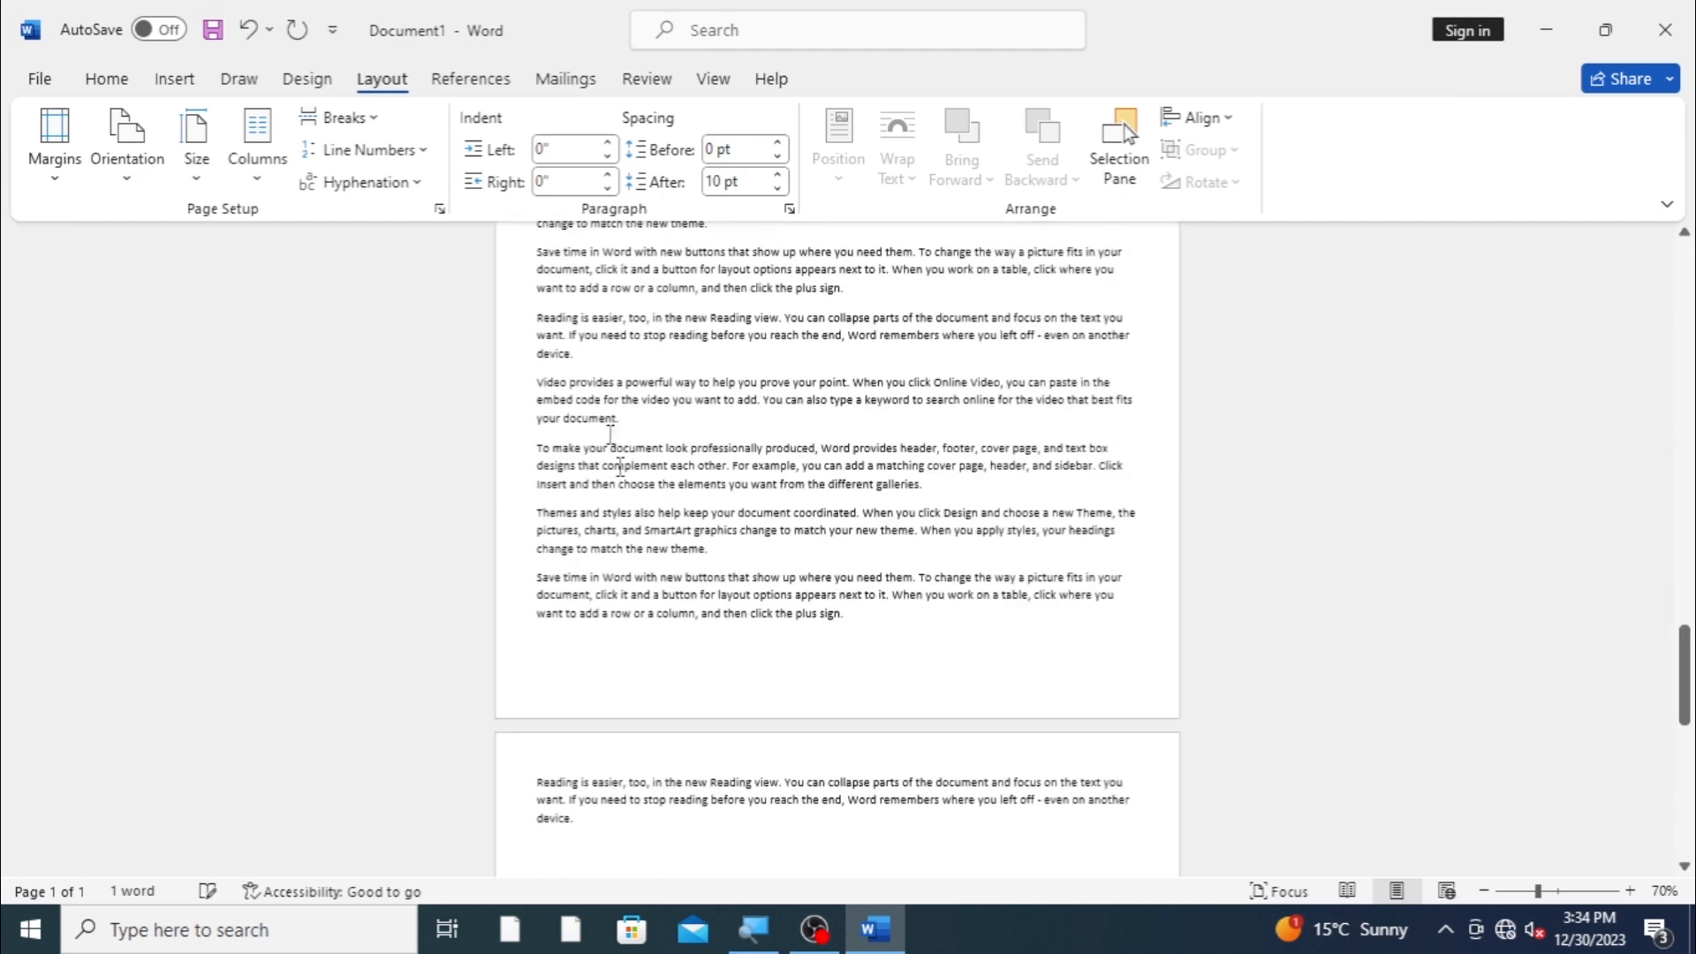
Step: Select all of the sample text, lay it out in two columns, and look through the pages
{"action": "scroll", "coordinate": [620, 467], "scroll_direction": "up", "scroll_amount": 14}
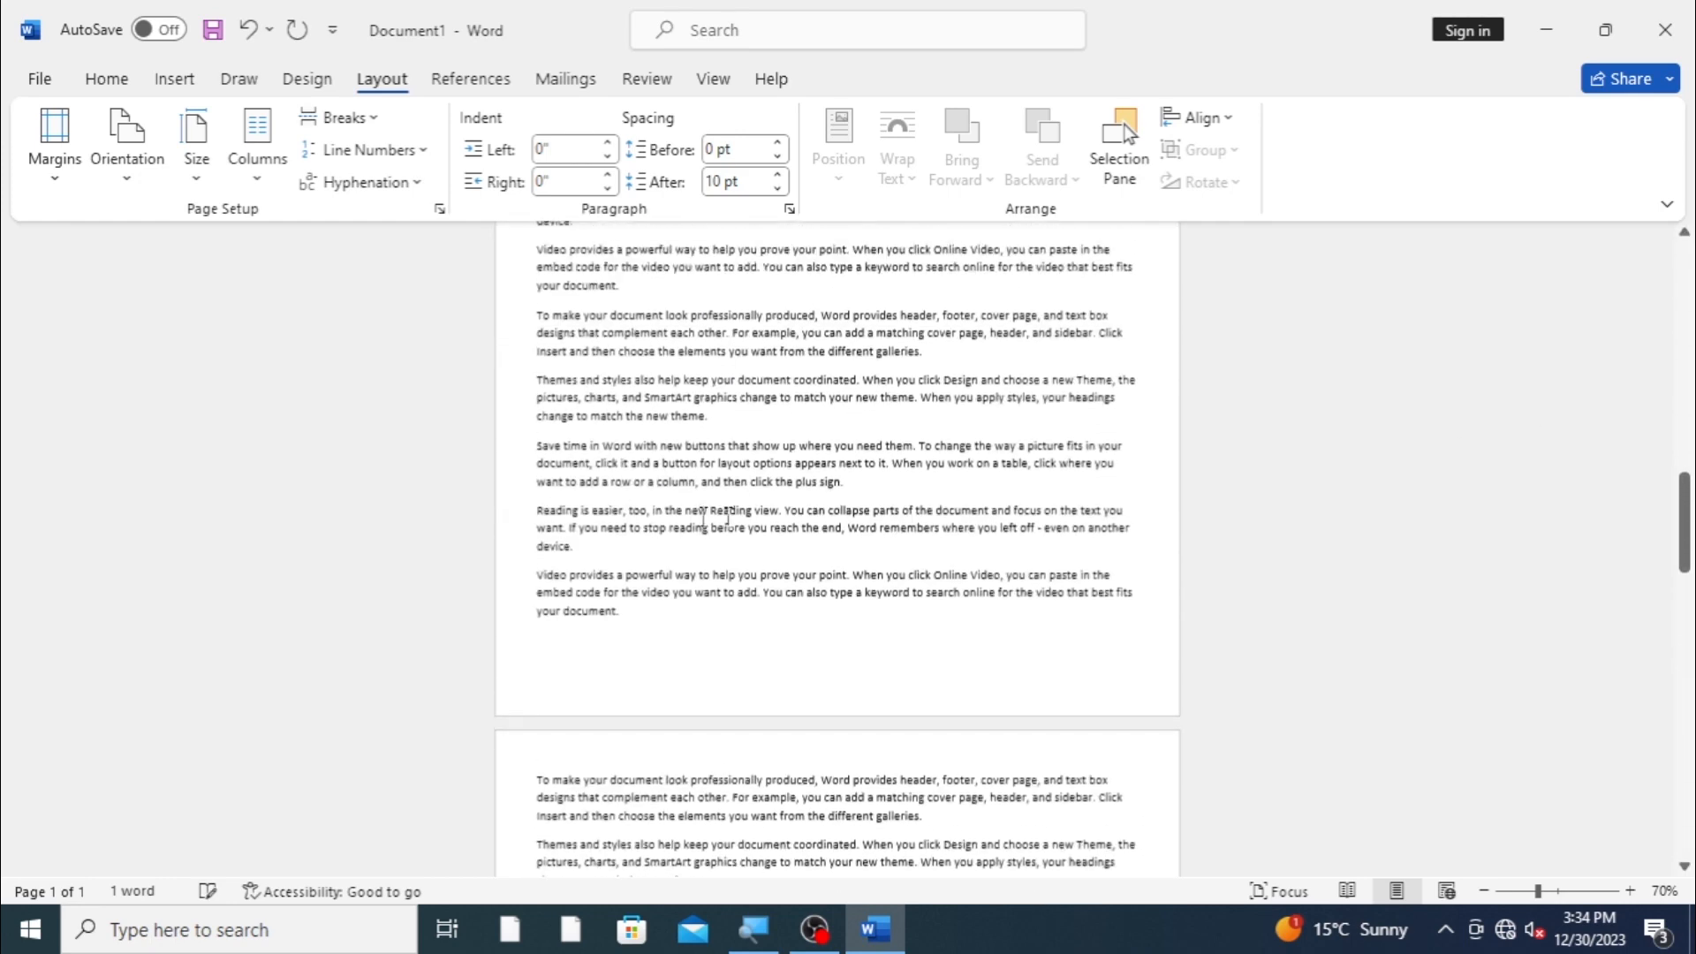
{"action": "left_click_drag", "start_coordinate": [1684, 523], "coordinate": [1684, 289]}
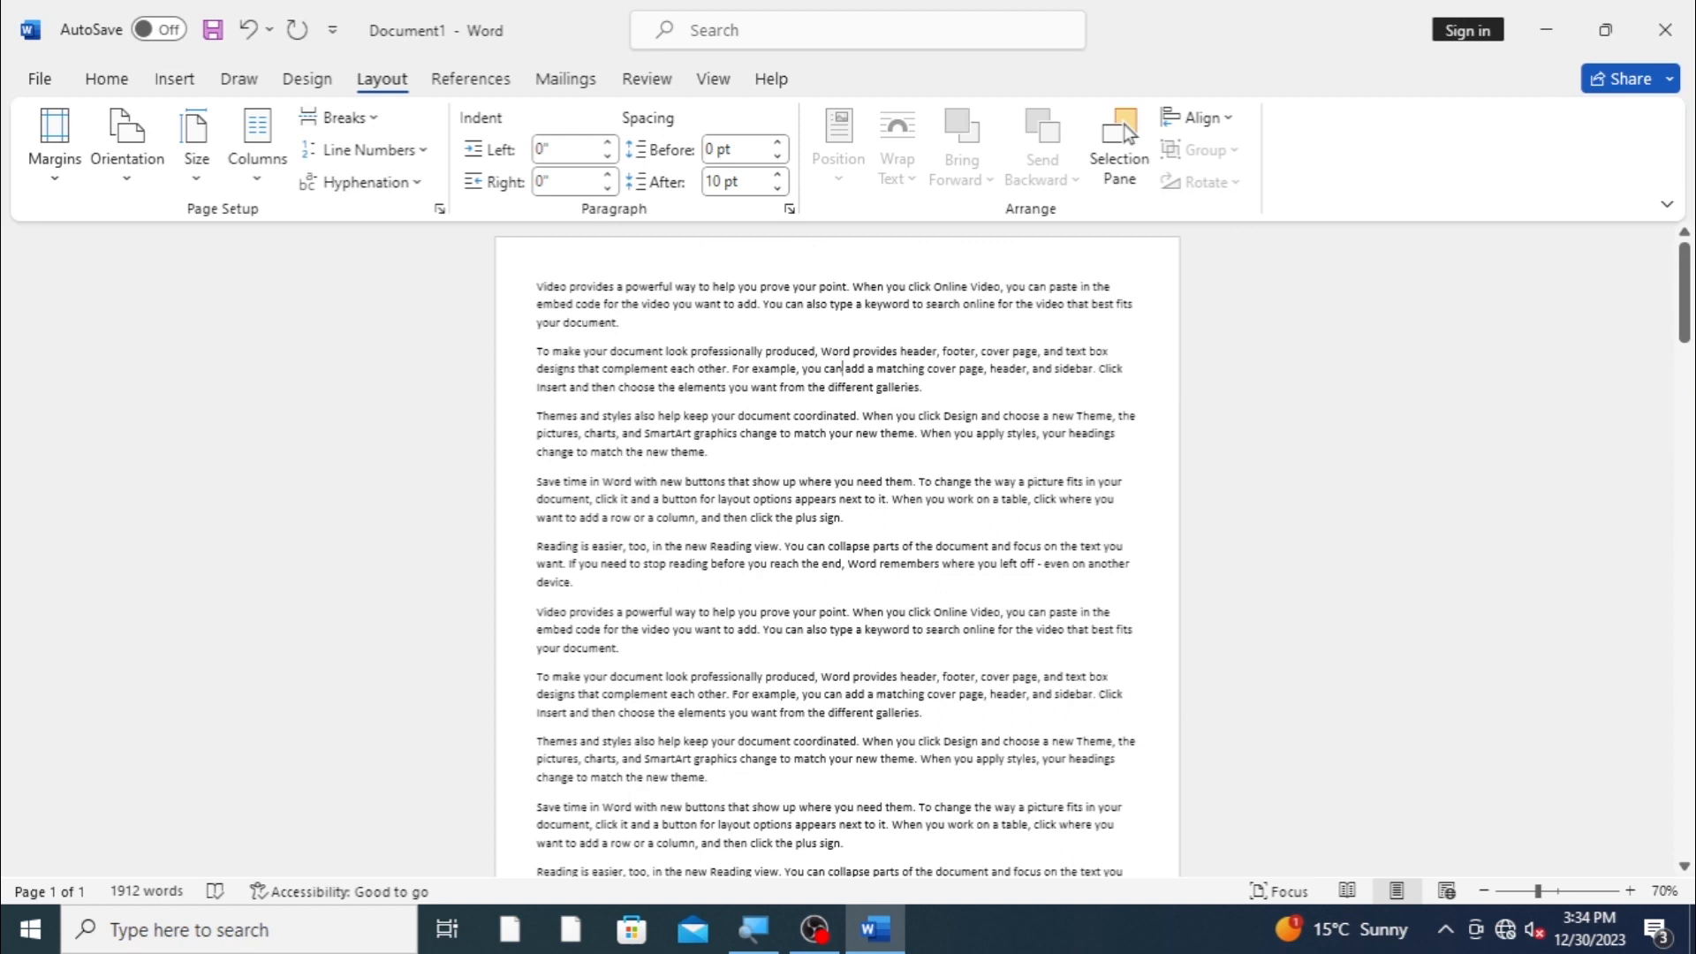
{"action": "key", "text": "ctrl+a"}
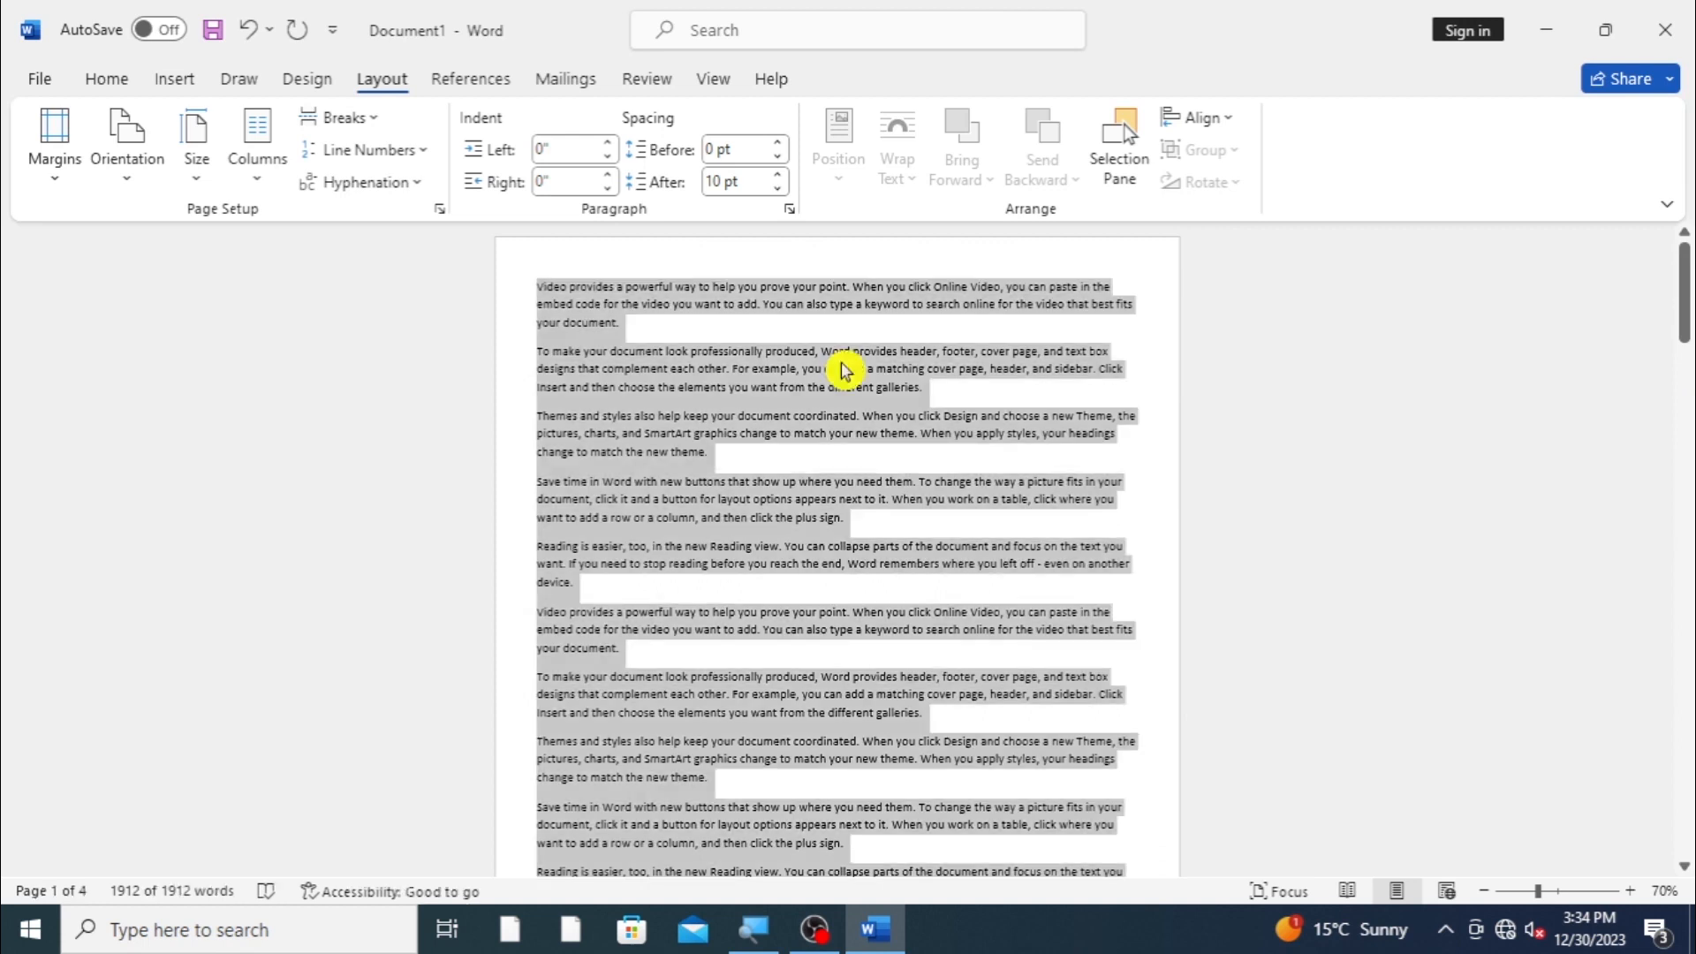
{"action": "left_click", "coordinate": [283, 174]}
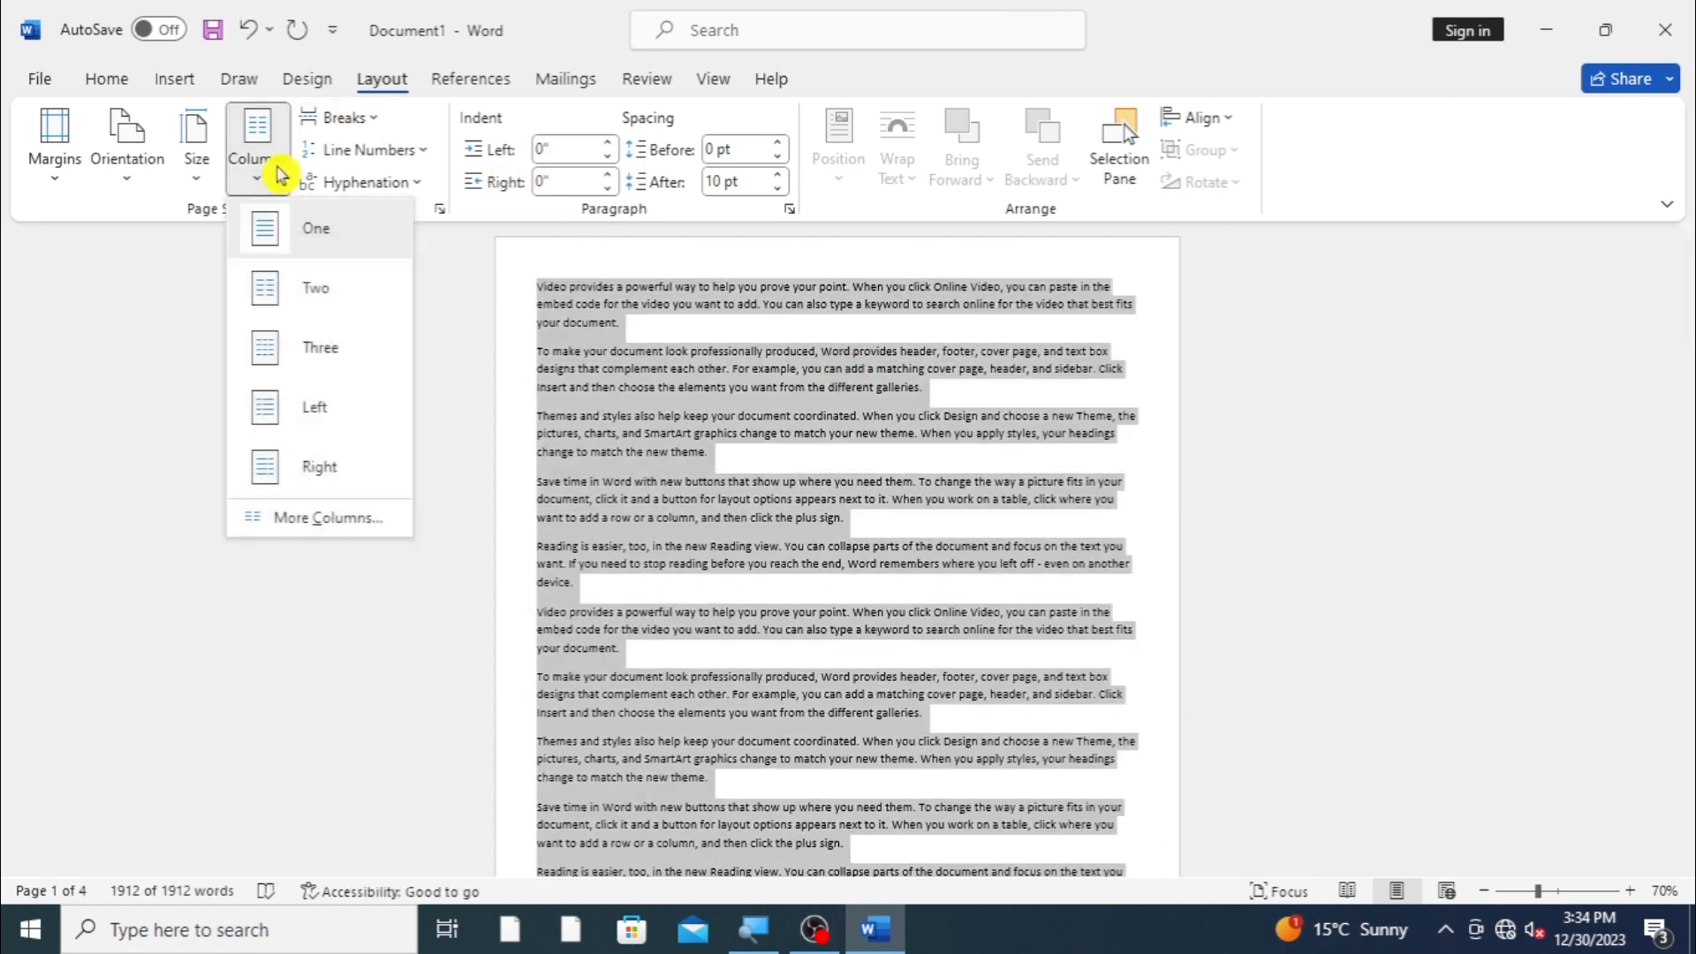
{"action": "left_click", "coordinate": [336, 286]}
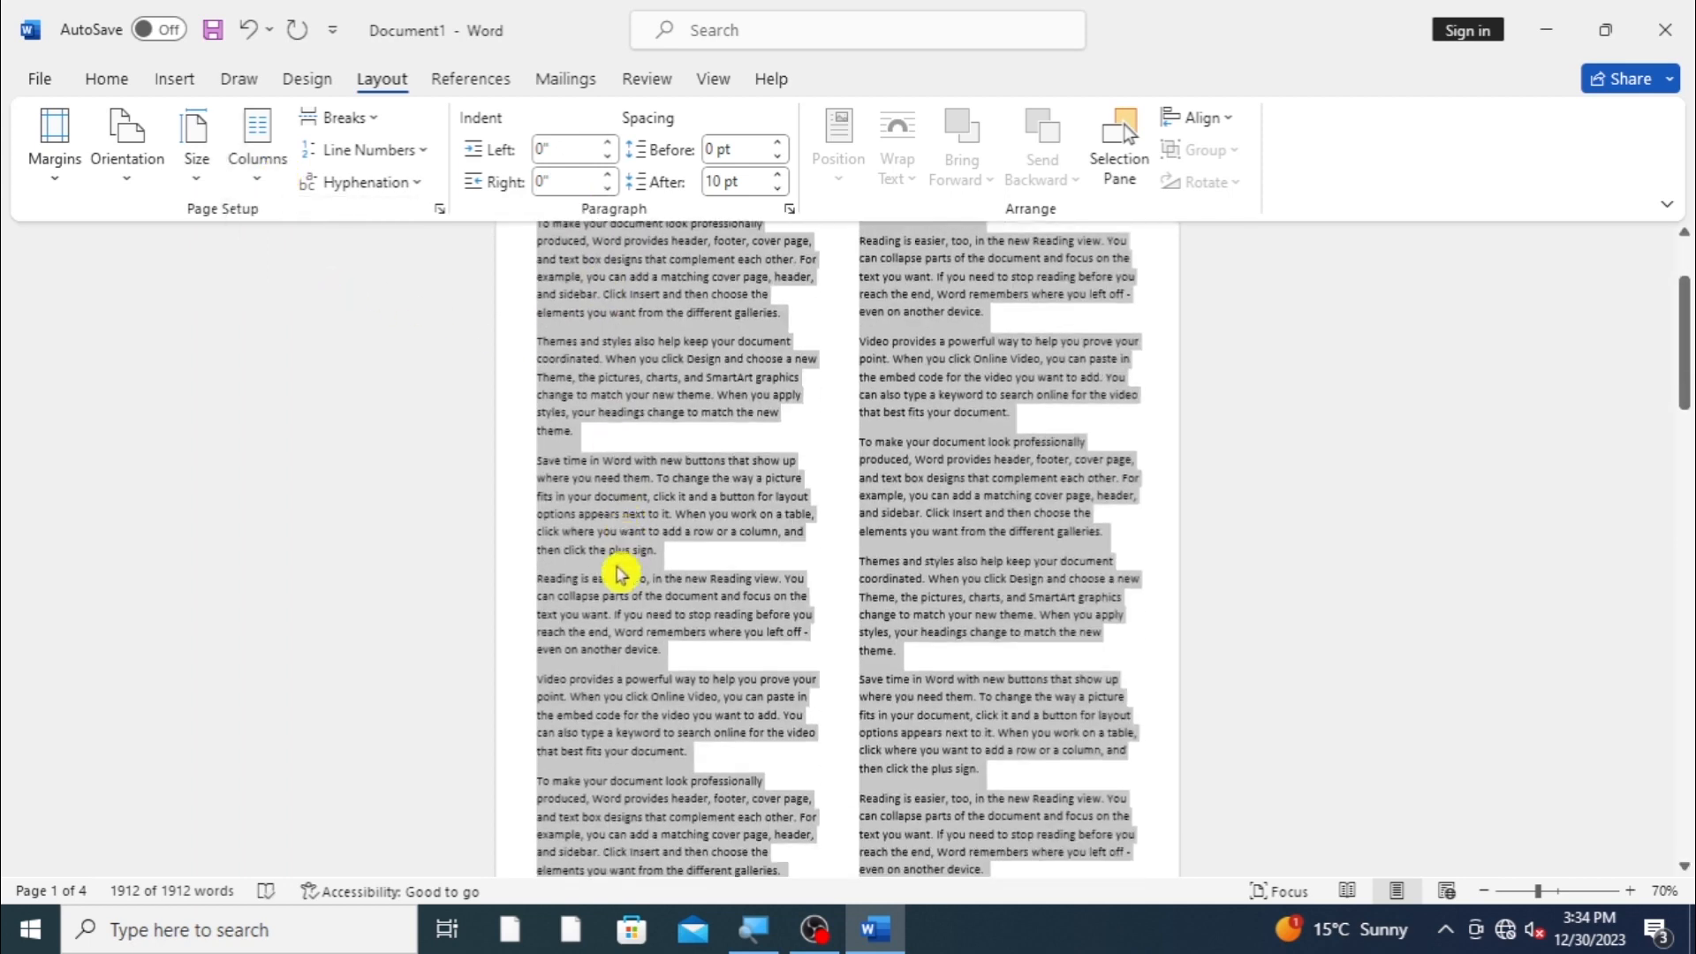
{"action": "scroll", "coordinate": [628, 568], "scroll_direction": "down", "scroll_amount": 5}
{"action": "scroll", "coordinate": [855, 606], "scroll_direction": "up", "scroll_amount": 5}
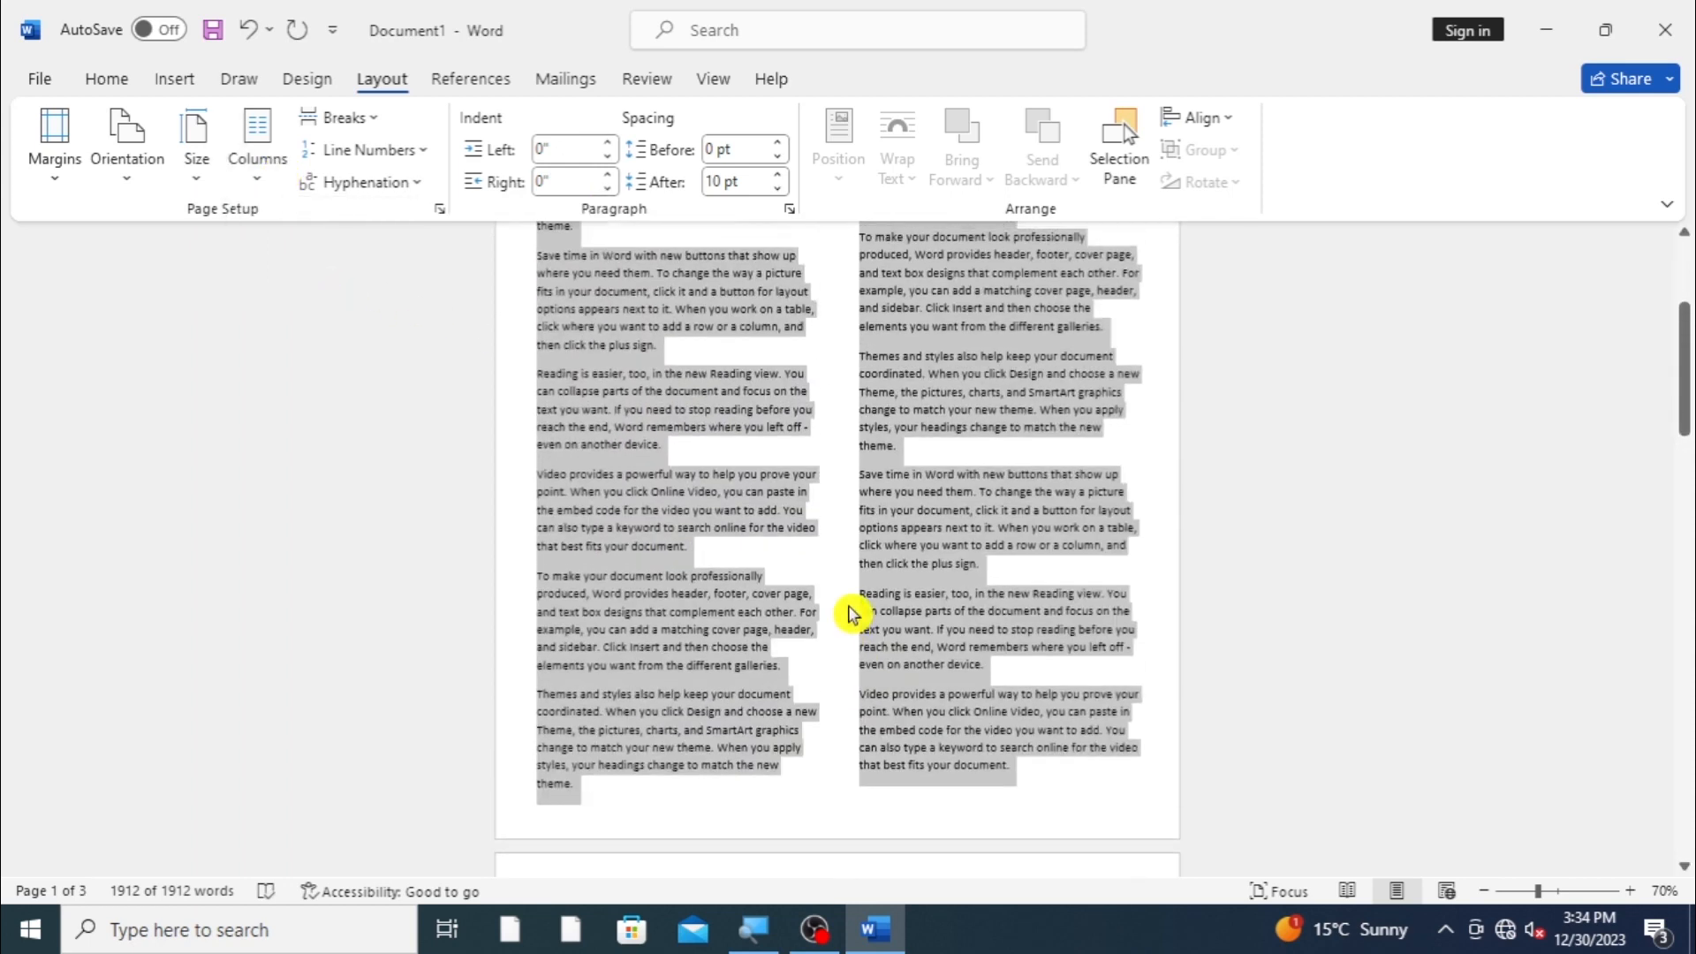
{"action": "scroll", "coordinate": [906, 470], "scroll_direction": "up", "scroll_amount": 3}
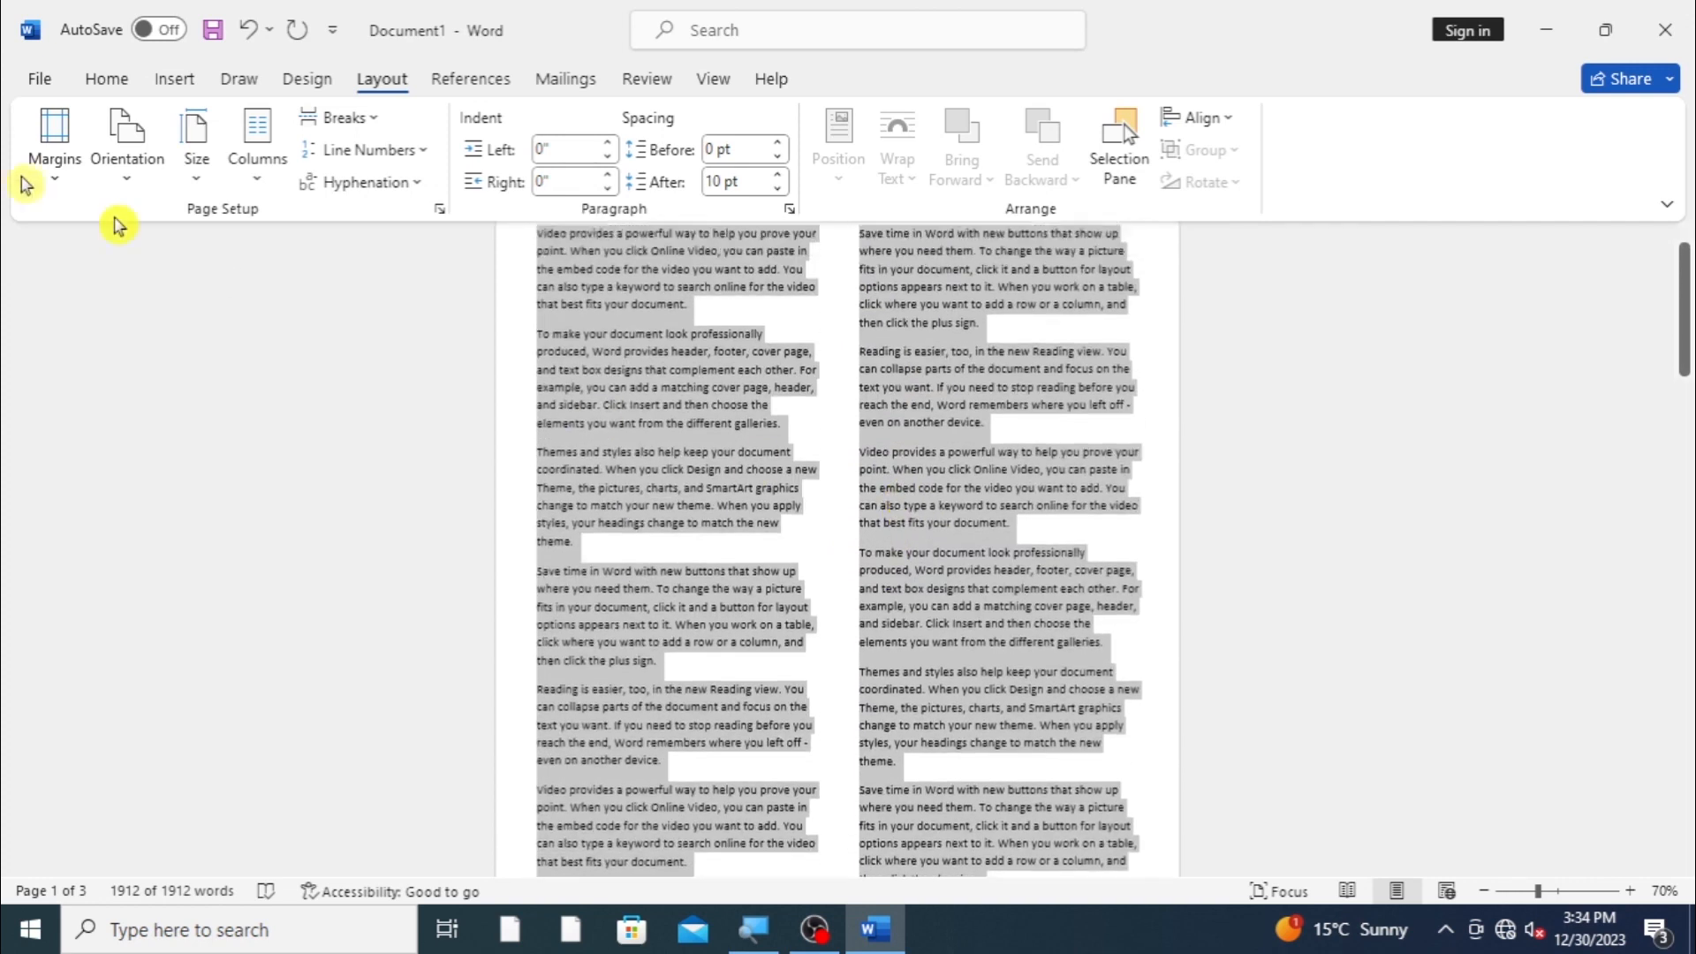
Step: Try the Three, Left and Right column layouts in turn on the selected text
{"action": "left_click", "coordinate": [252, 176]}
{"action": "left_click", "coordinate": [276, 358]}
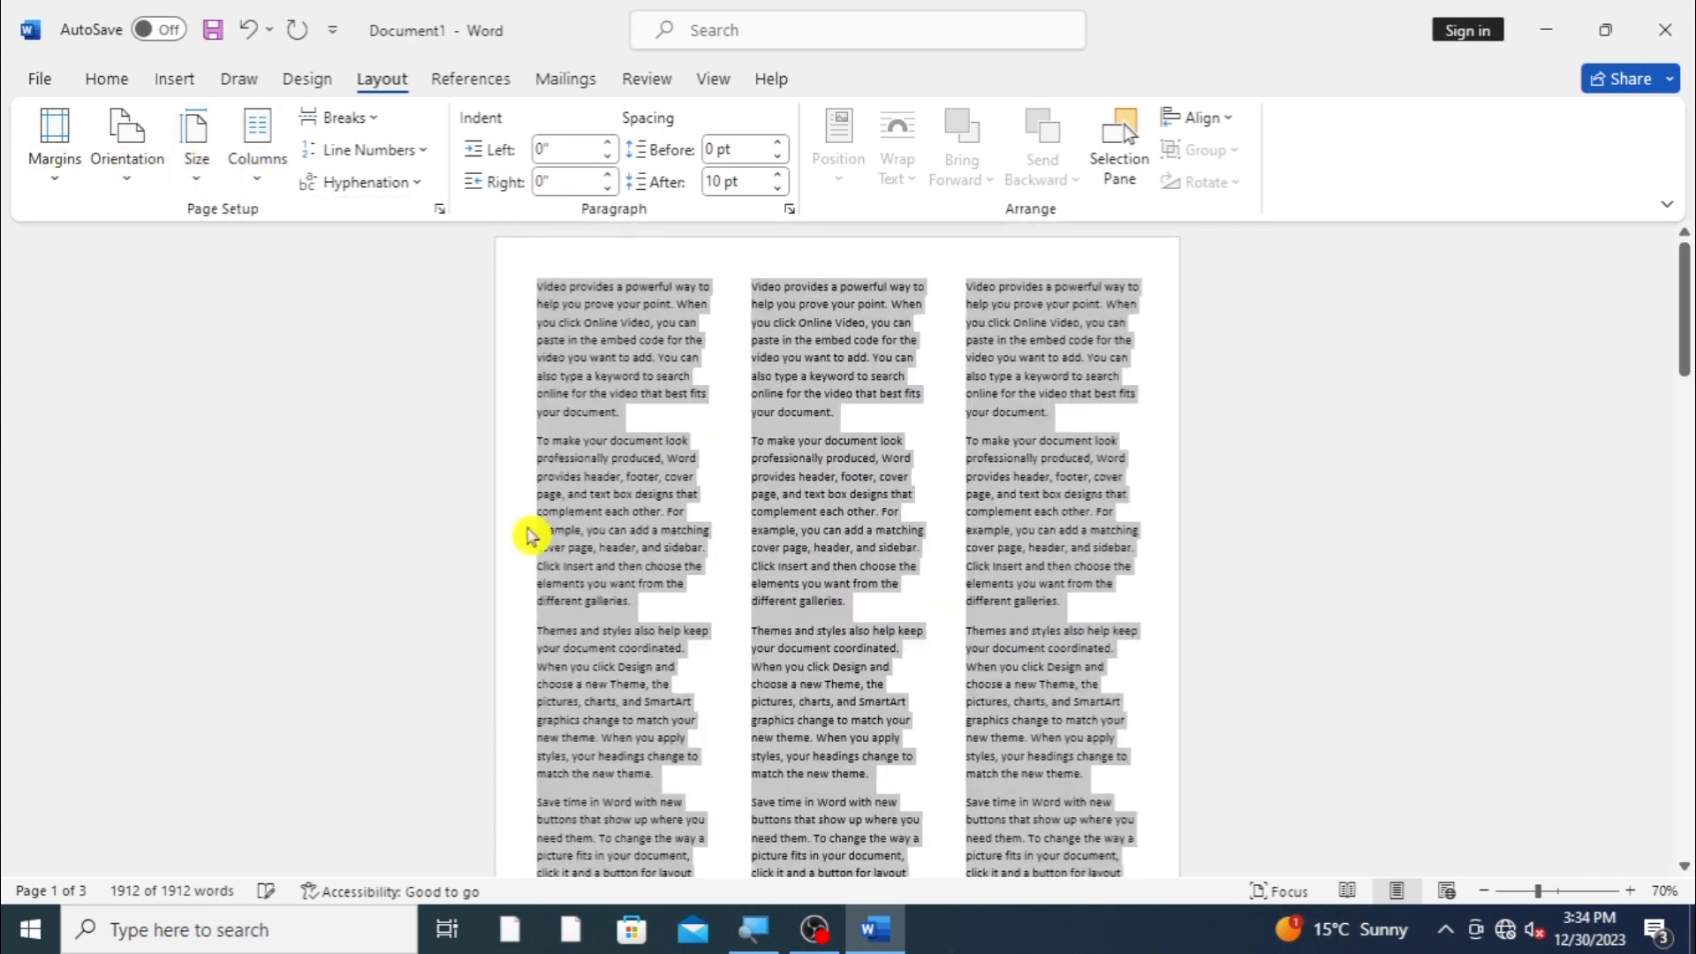
{"action": "left_click", "coordinate": [250, 181]}
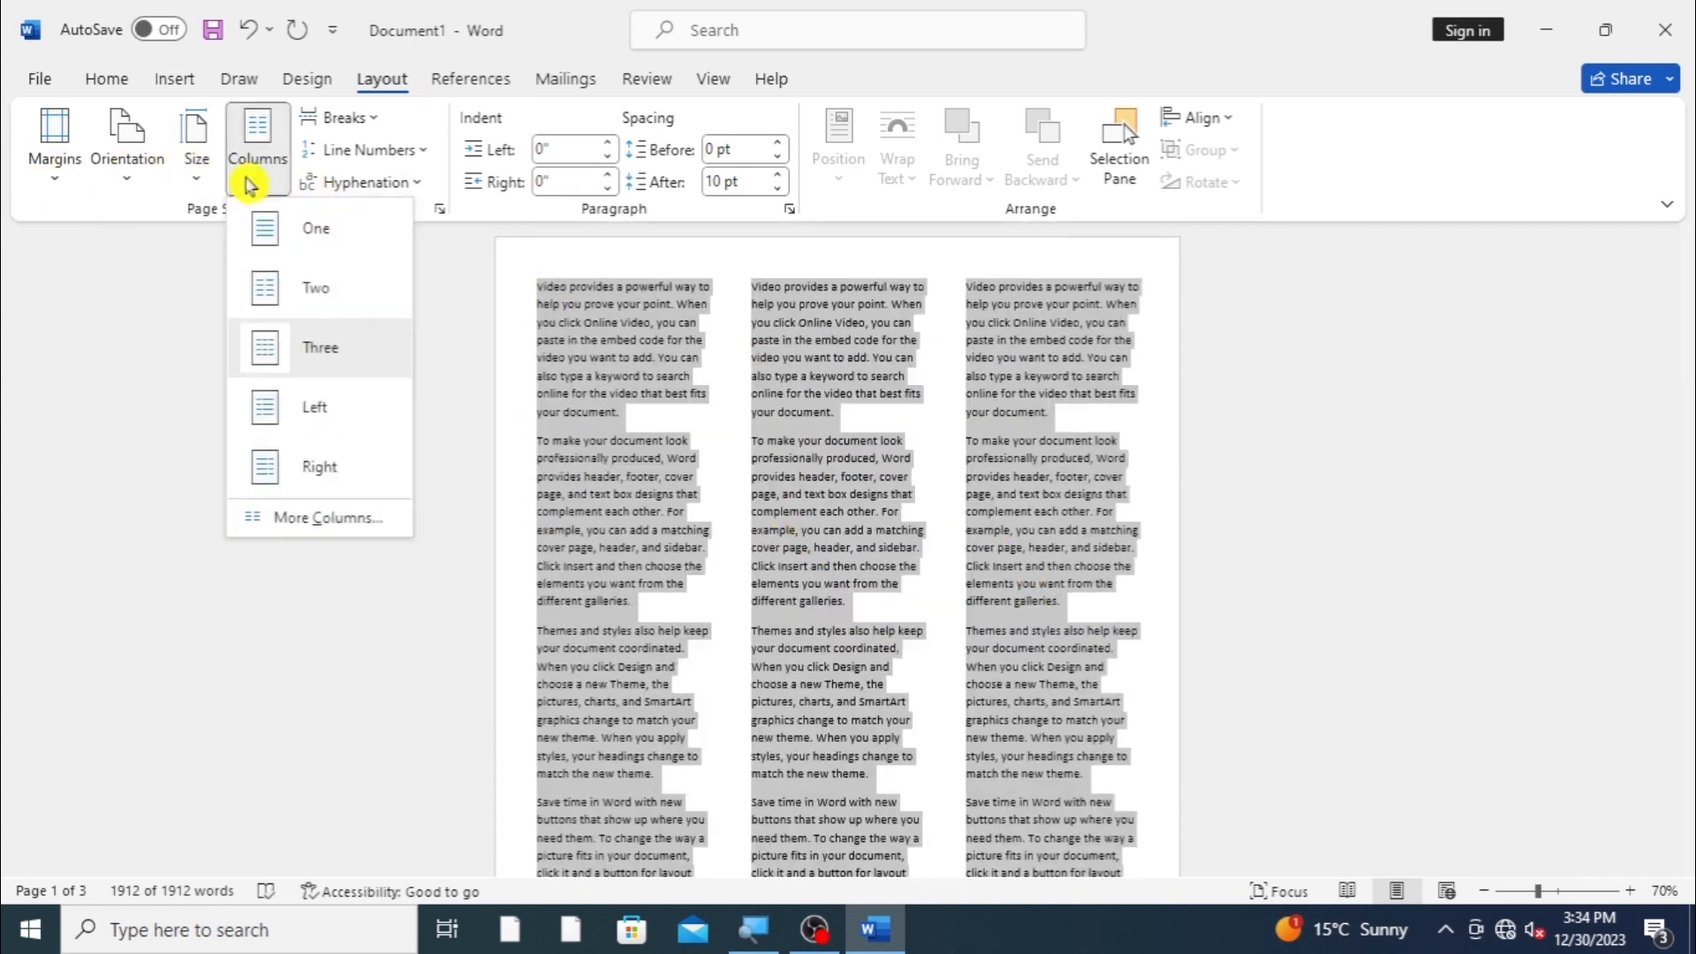
{"action": "left_click", "coordinate": [303, 424]}
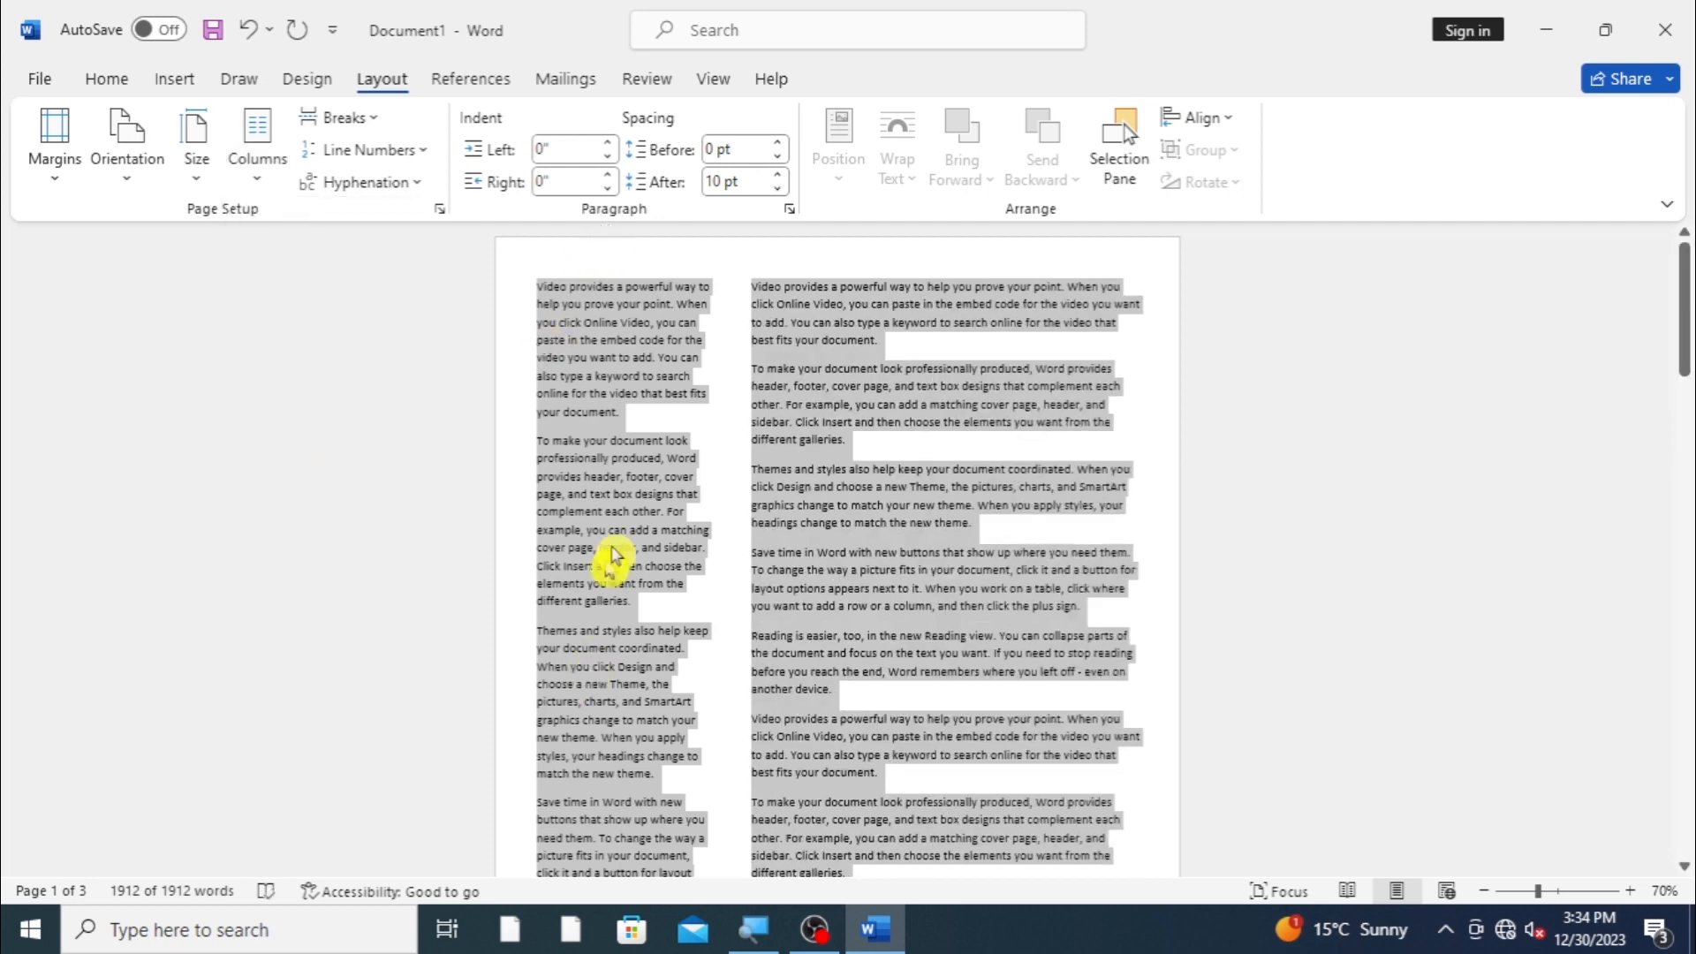
{"action": "left_click", "coordinate": [274, 177]}
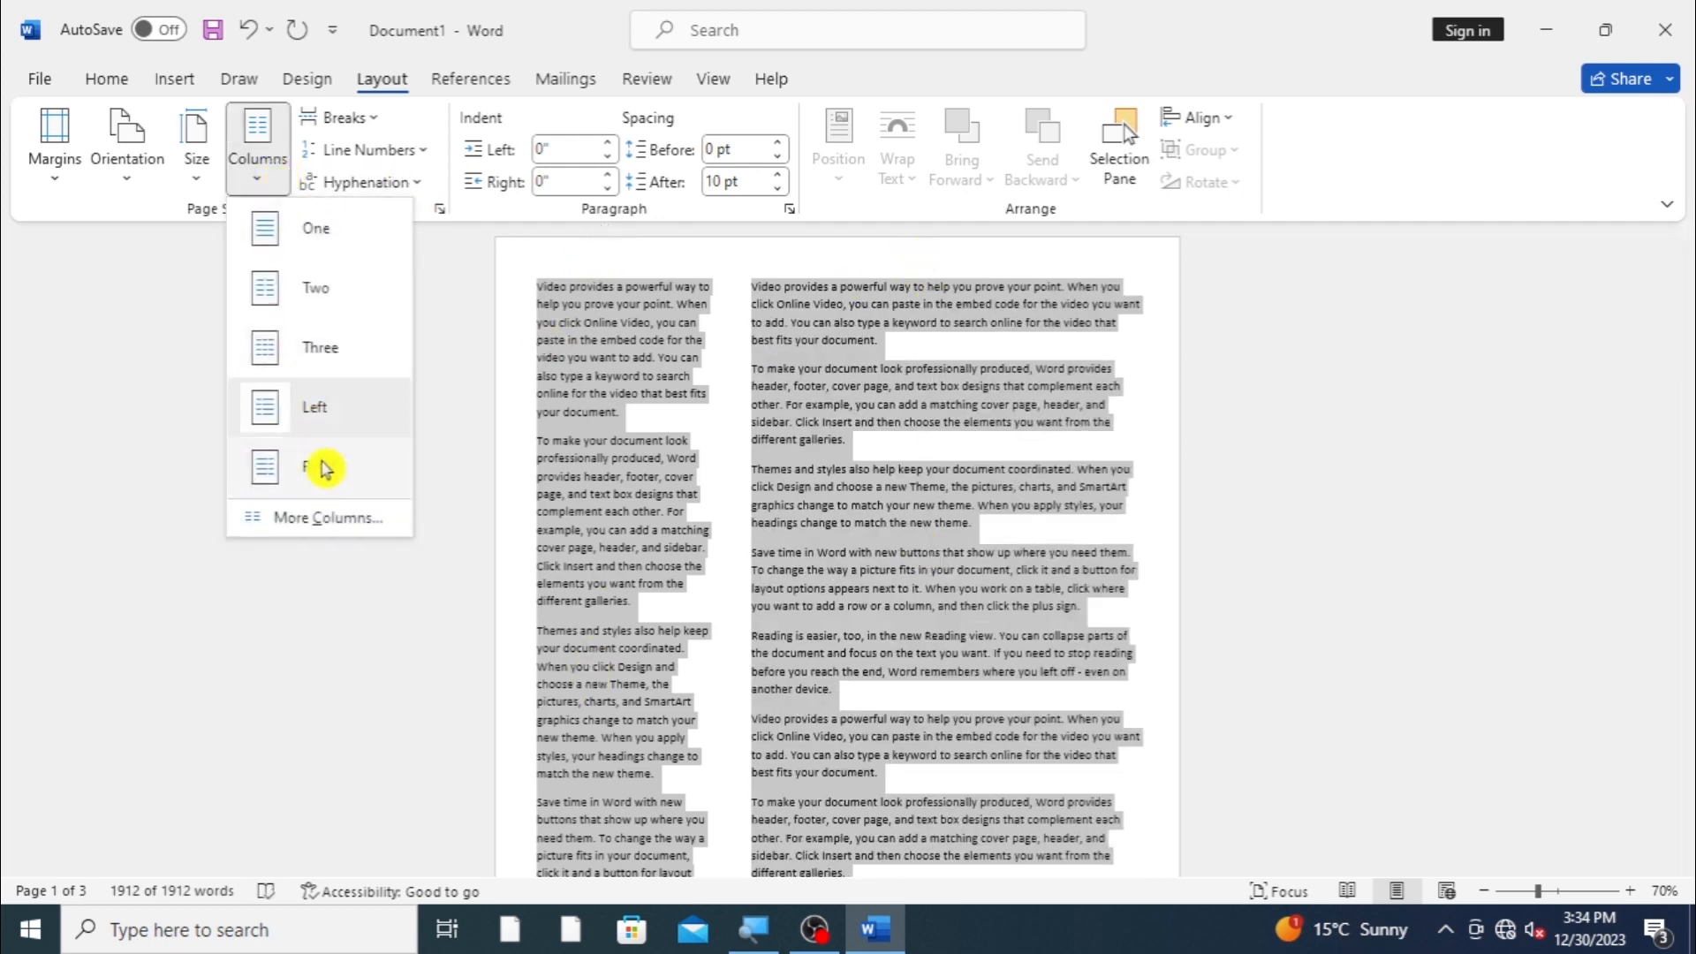
{"action": "left_click", "coordinate": [284, 463]}
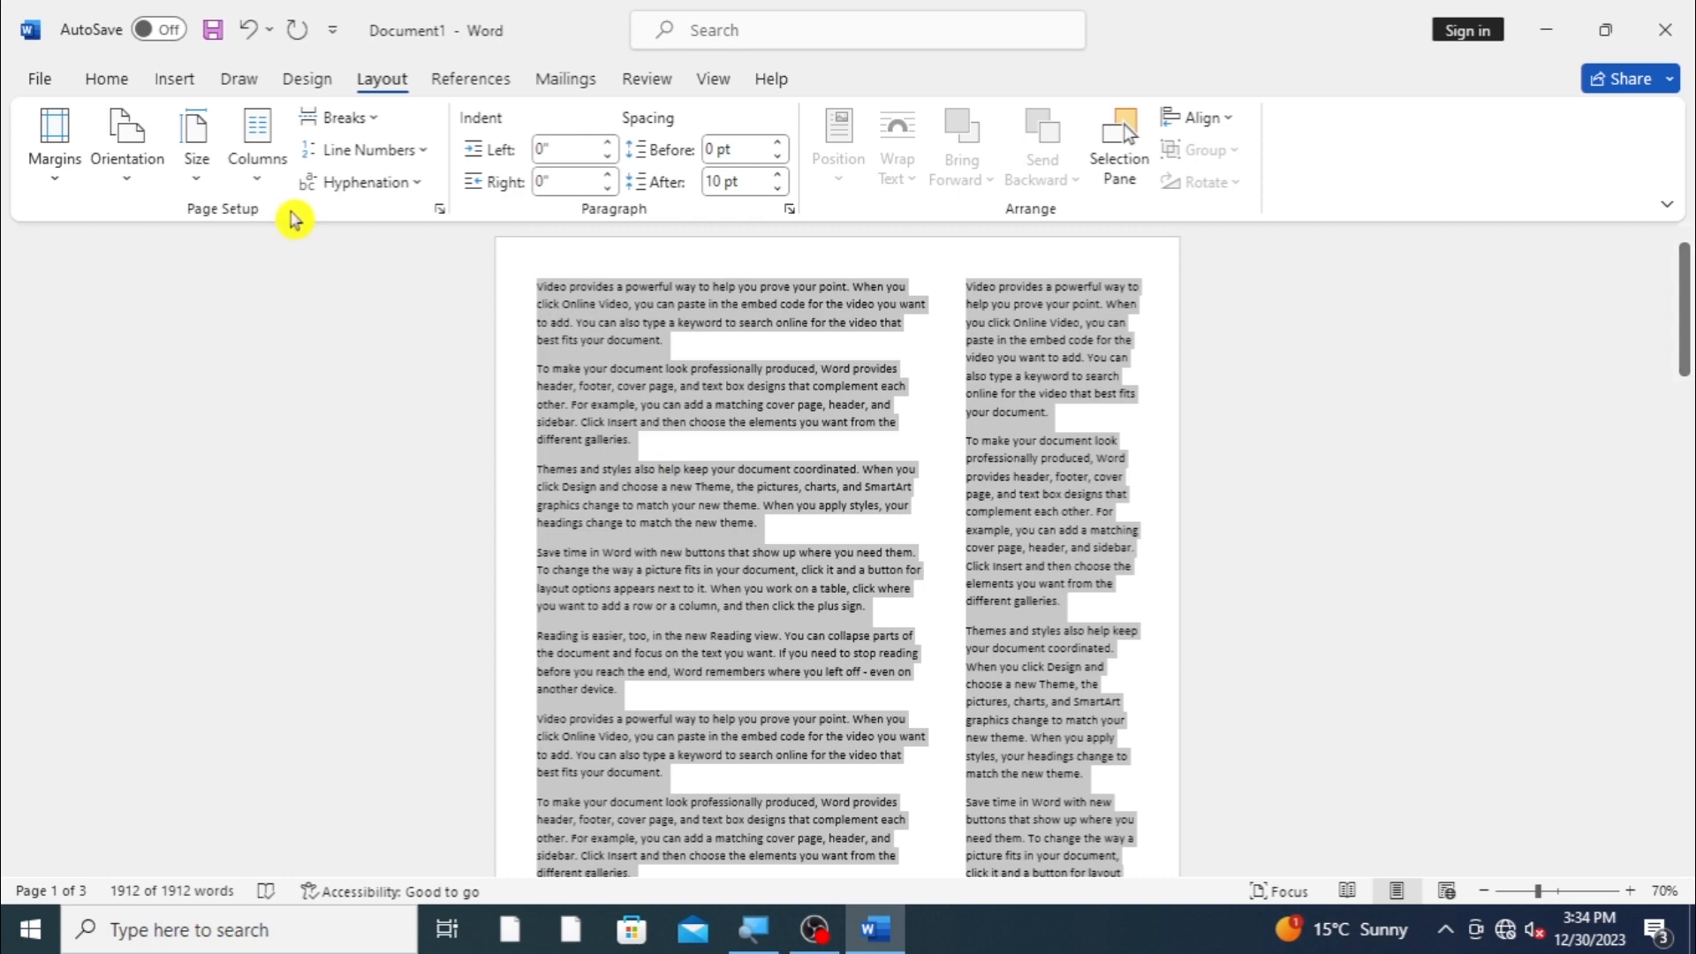
Step: Return the selected text to a One column layout and deselect it
{"action": "left_click", "coordinate": [265, 177]}
{"action": "left_click", "coordinate": [309, 239]}
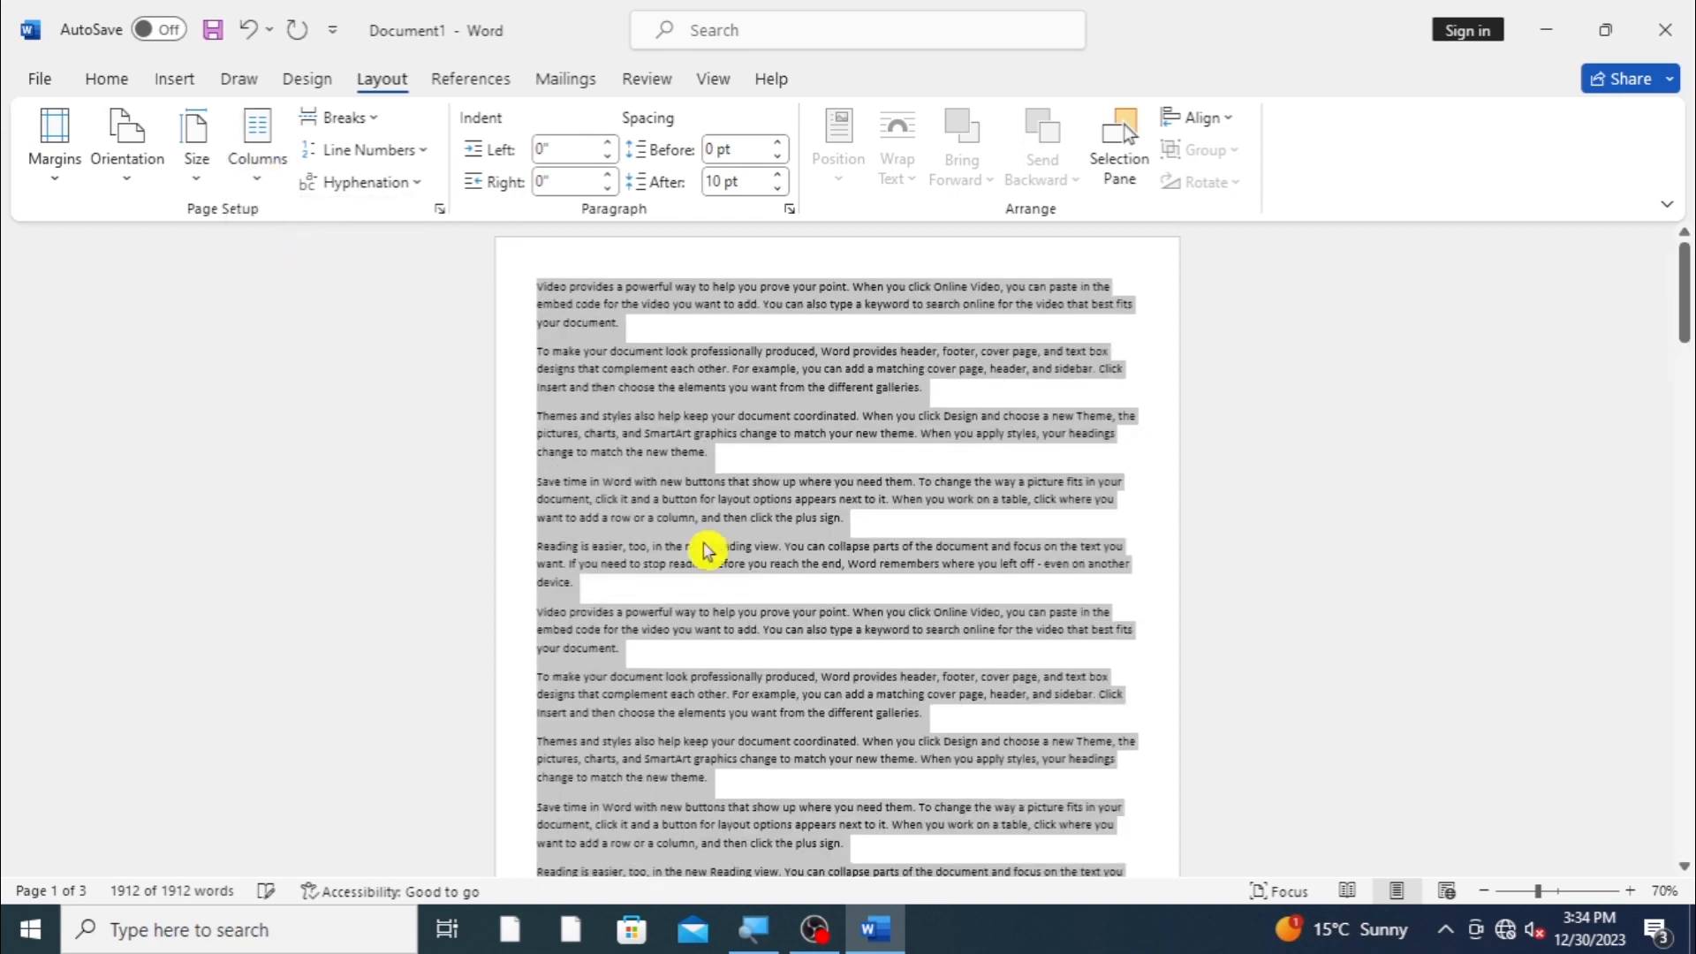
{"action": "left_click", "coordinate": [731, 532]}
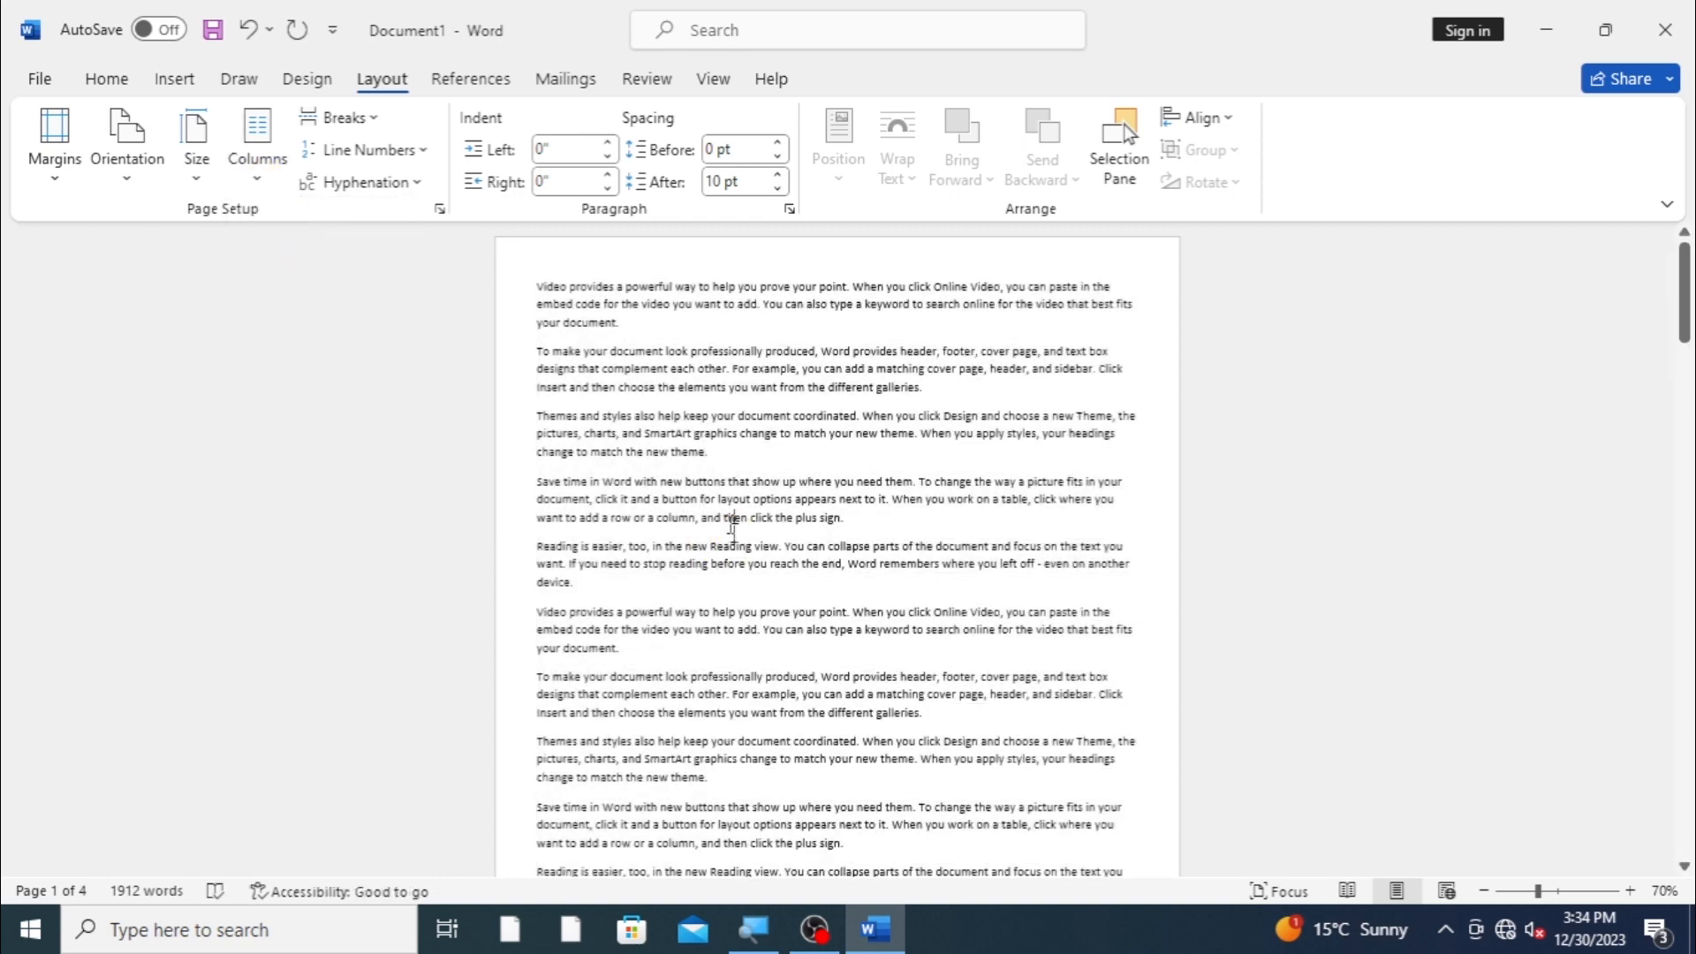
Step: Turn on continuous line numbering and check the numbers across the pages at 100% zoom
{"action": "left_click", "coordinate": [383, 151]}
{"action": "left_click", "coordinate": [400, 219]}
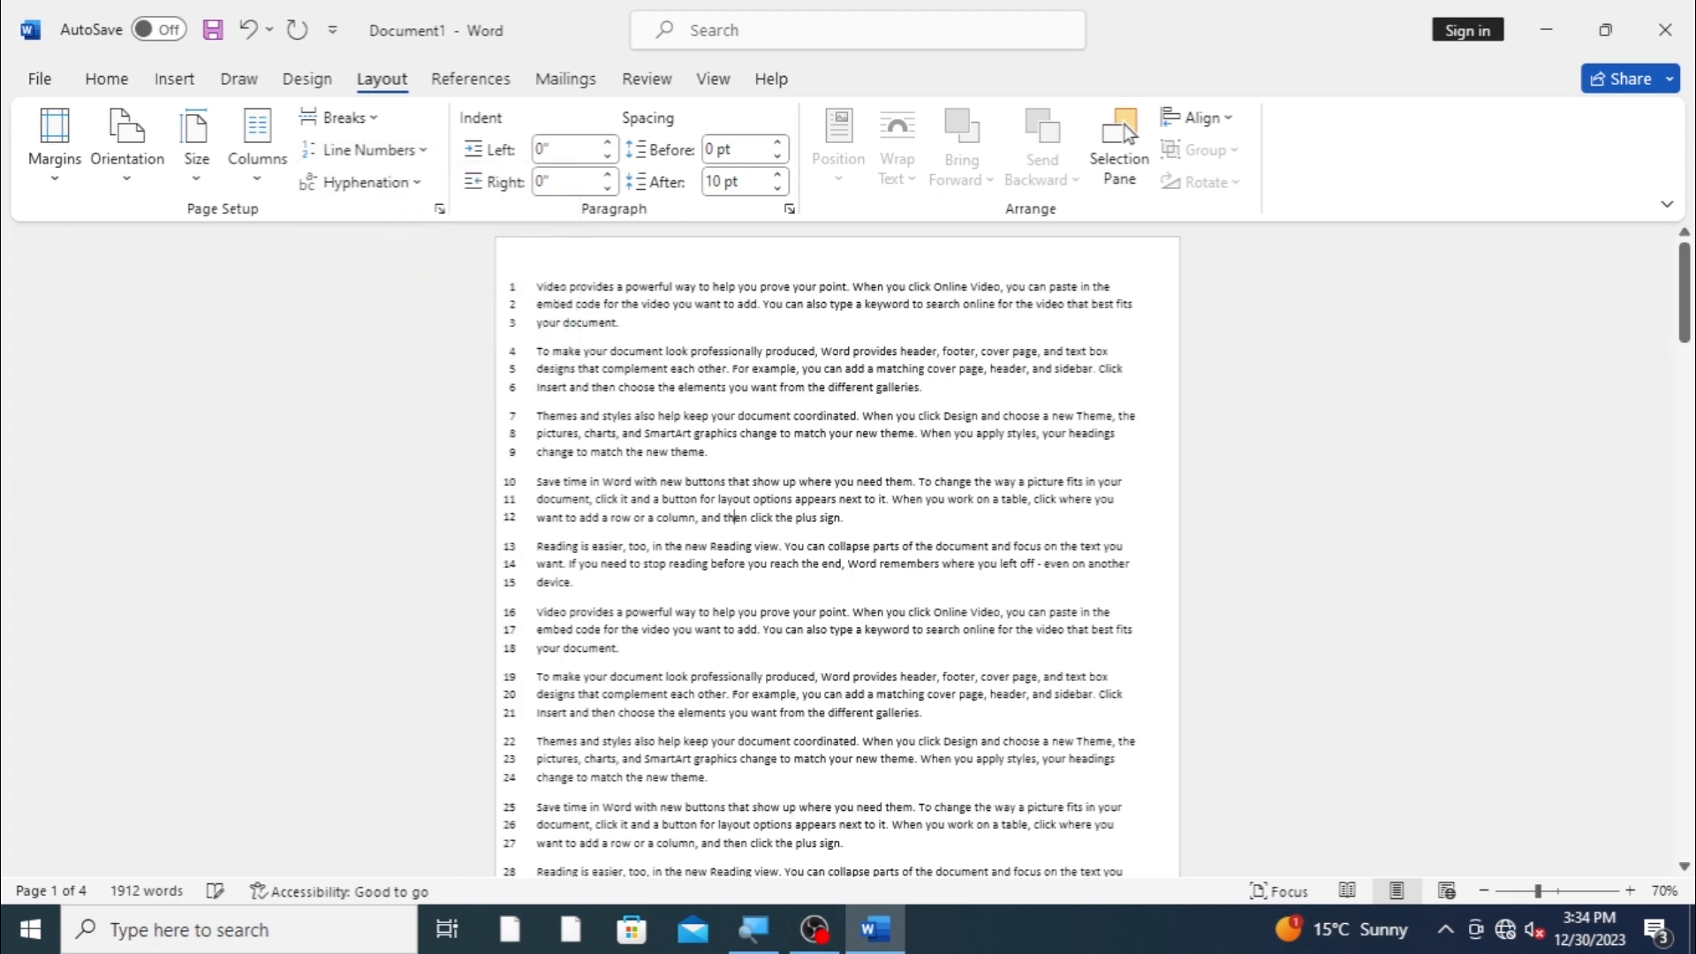
{"action": "scroll", "coordinate": [499, 720], "scroll_direction": "down", "scroll_amount": 6}
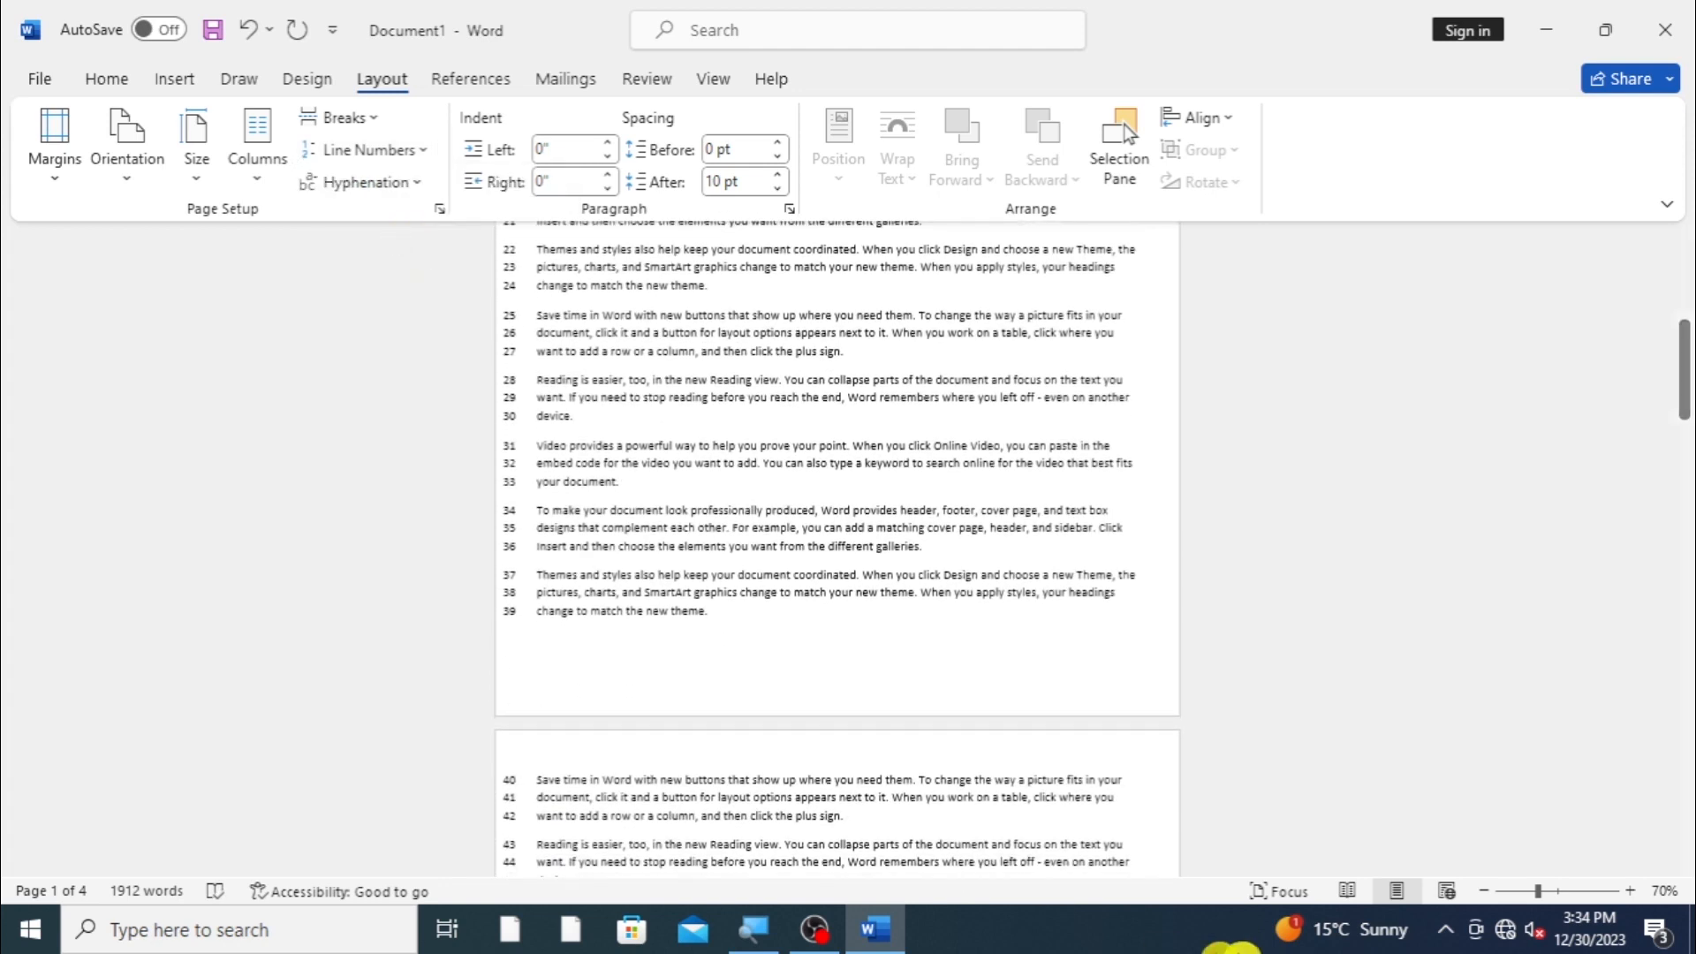
{"action": "left_click", "coordinate": [1630, 891]}
{"action": "left_click", "coordinate": [1630, 891]}
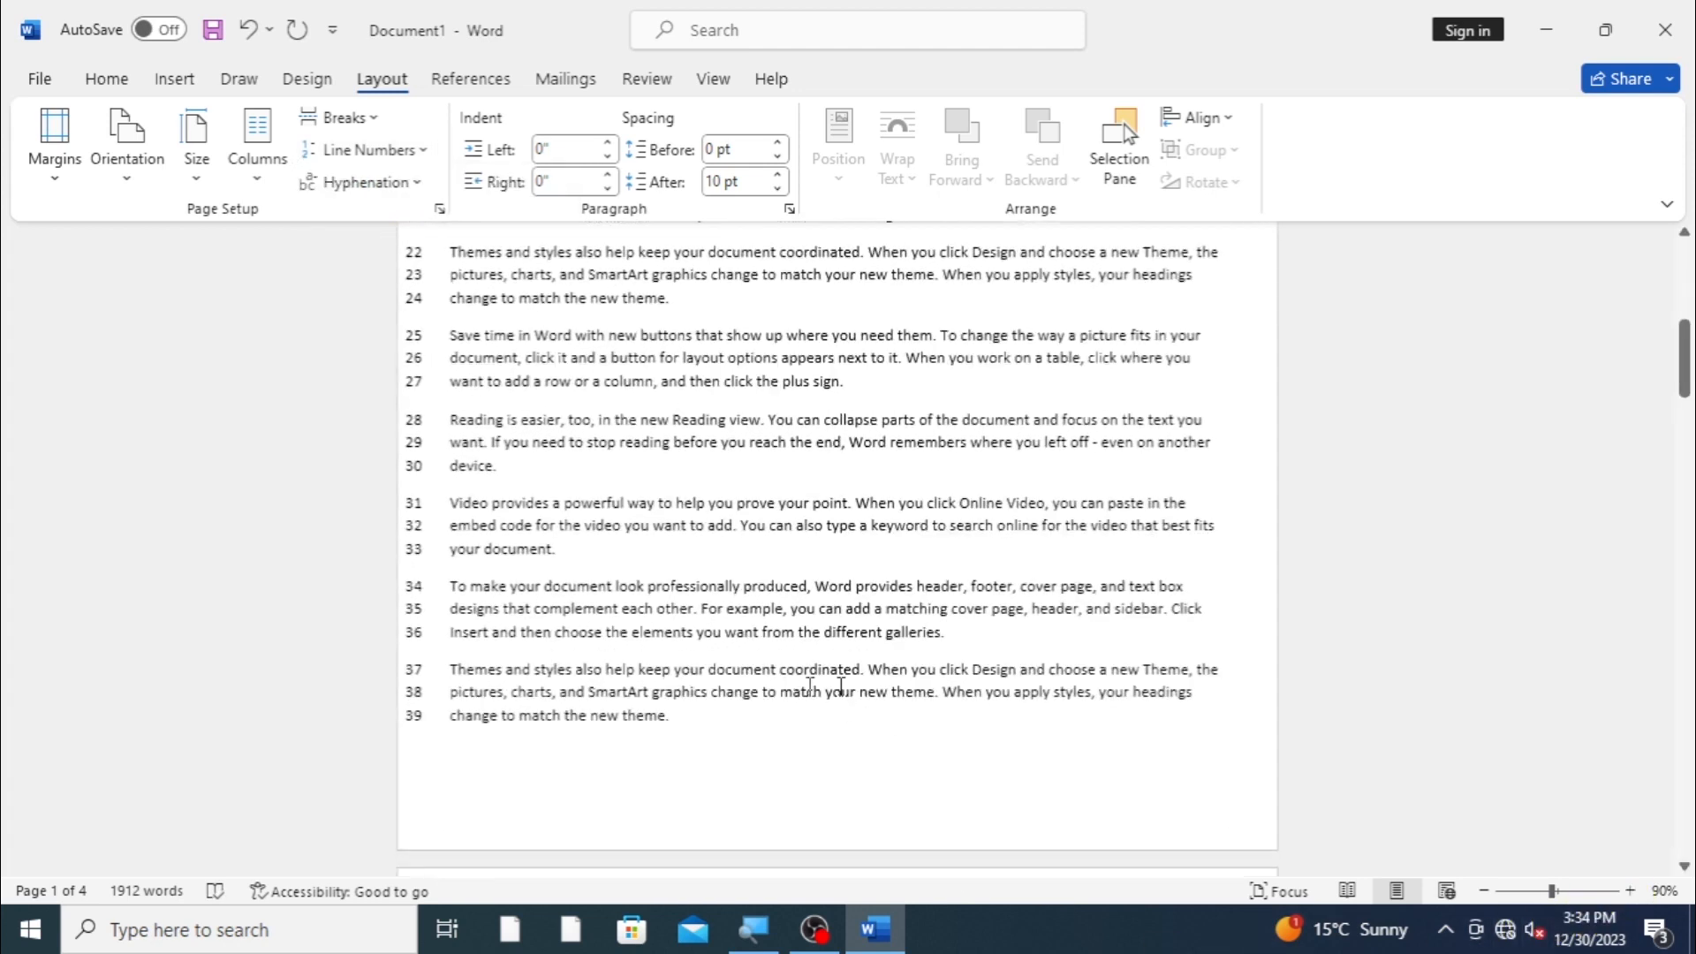
{"action": "left_click", "coordinate": [1630, 891]}
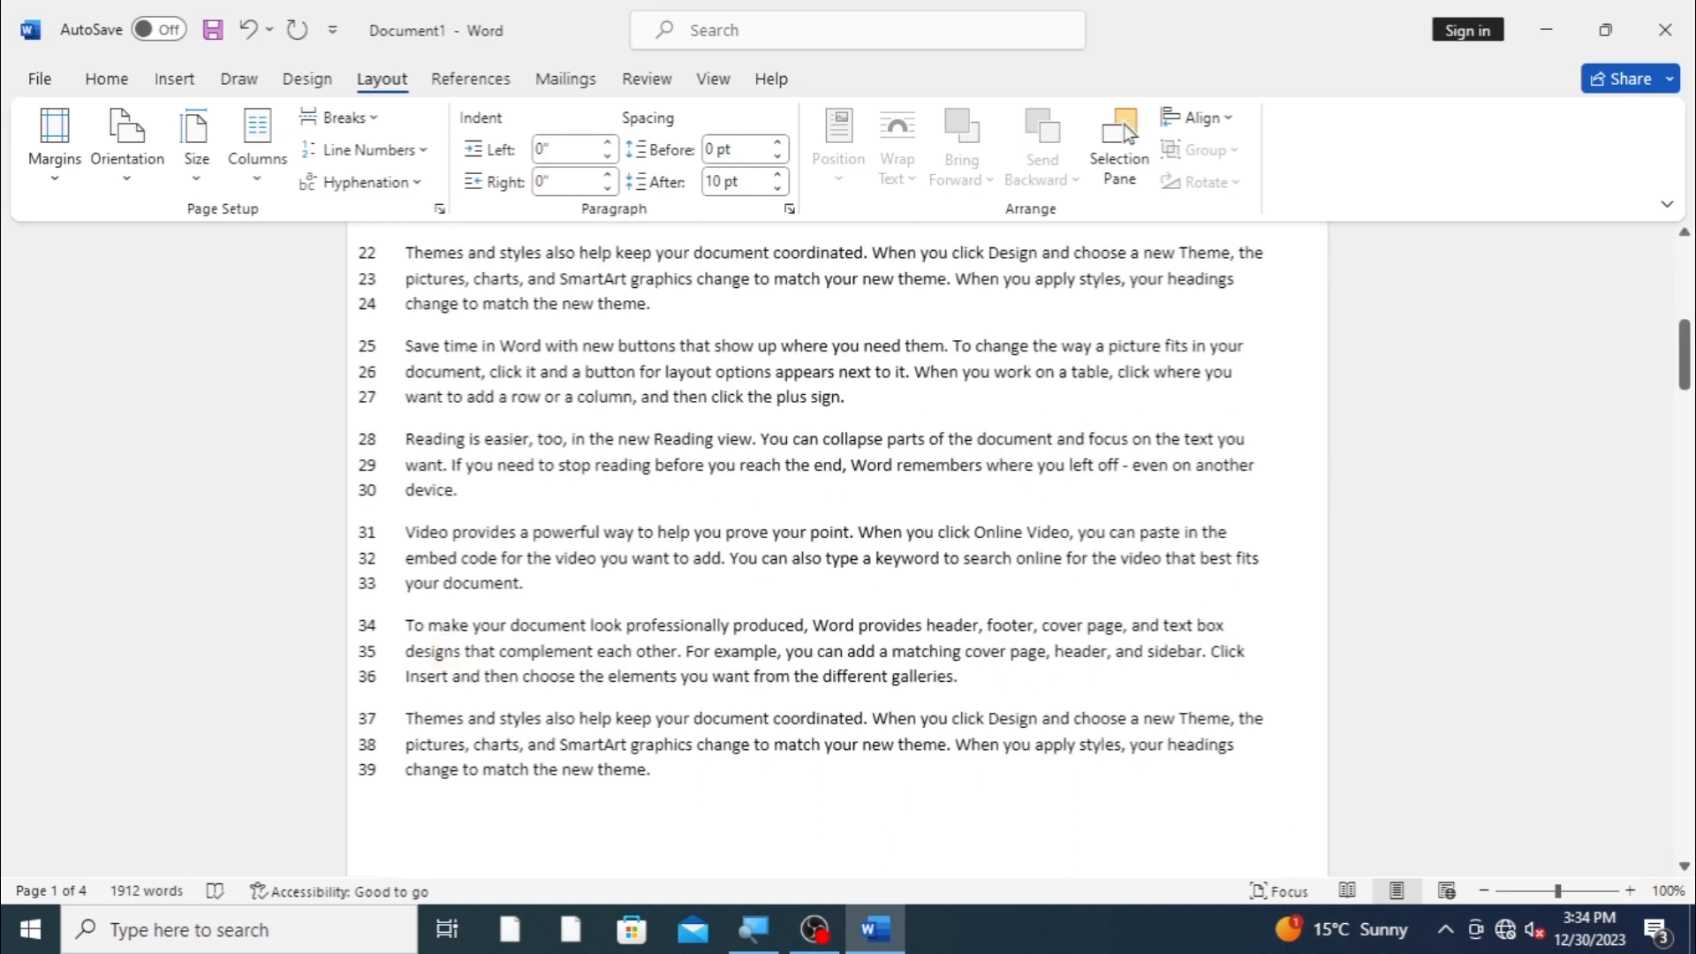
Step: Go back to the start of the document and remove the line numbers
{"action": "scroll", "coordinate": [405, 542], "scroll_direction": "up", "scroll_amount": 8}
{"action": "left_click", "coordinate": [385, 150]}
{"action": "left_click", "coordinate": [378, 180]}
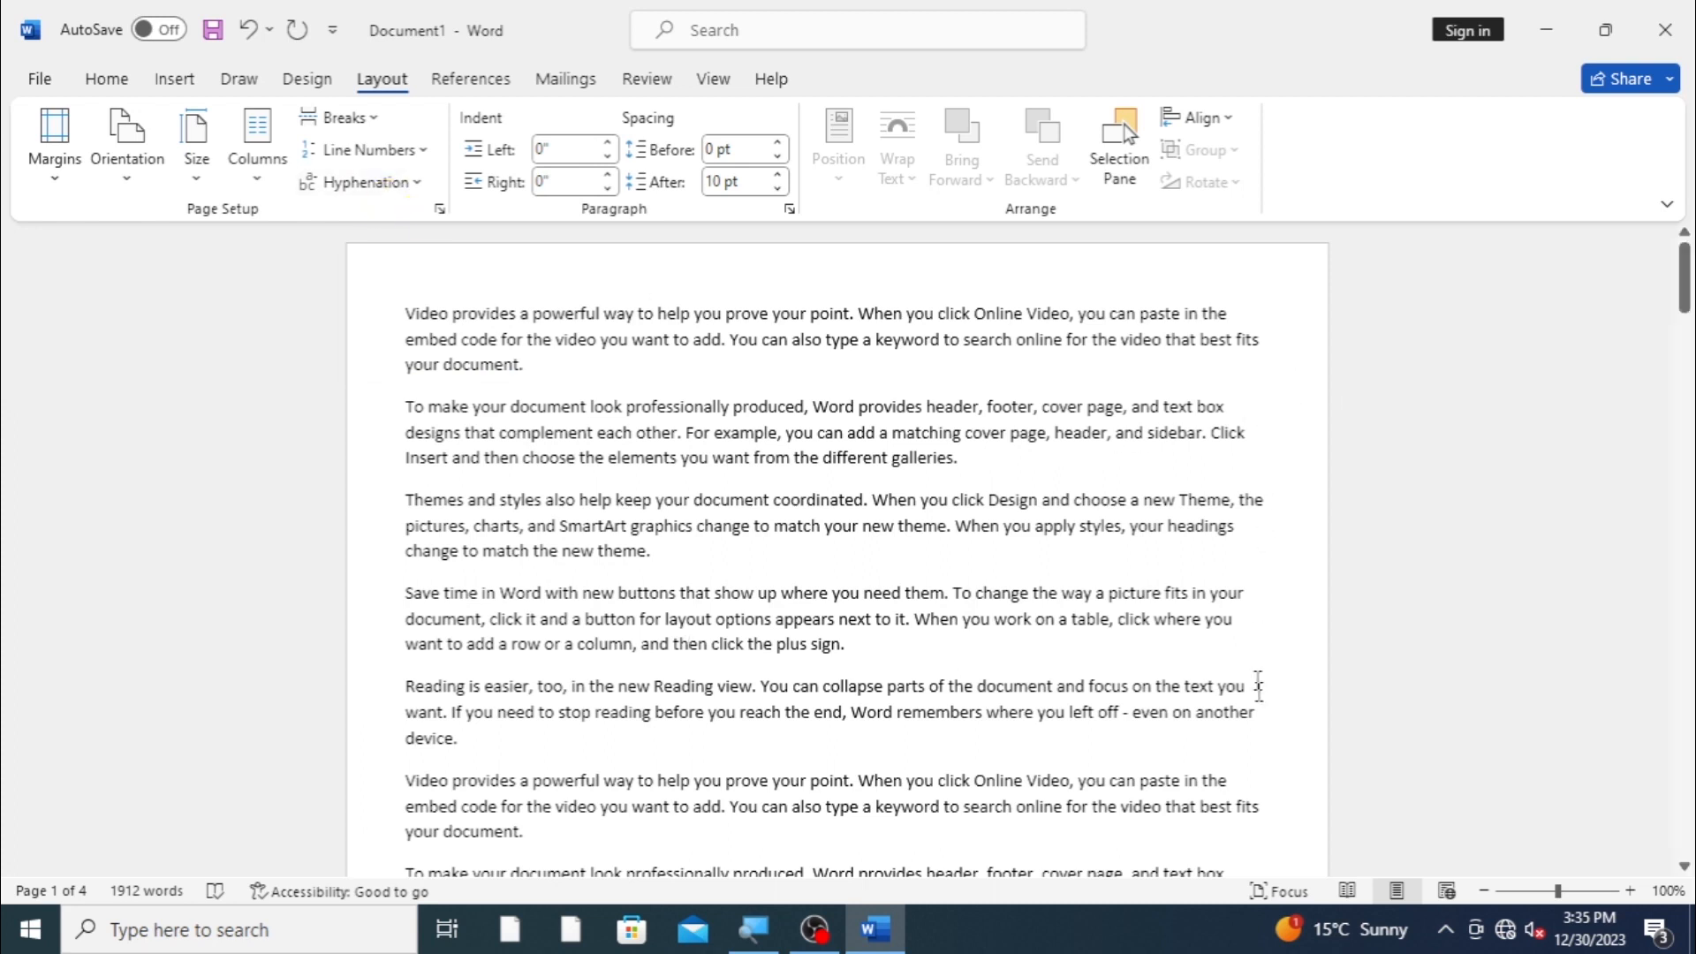
Step: Hyphenate the document automatically and display the ruler
{"action": "left_click", "coordinate": [380, 182]}
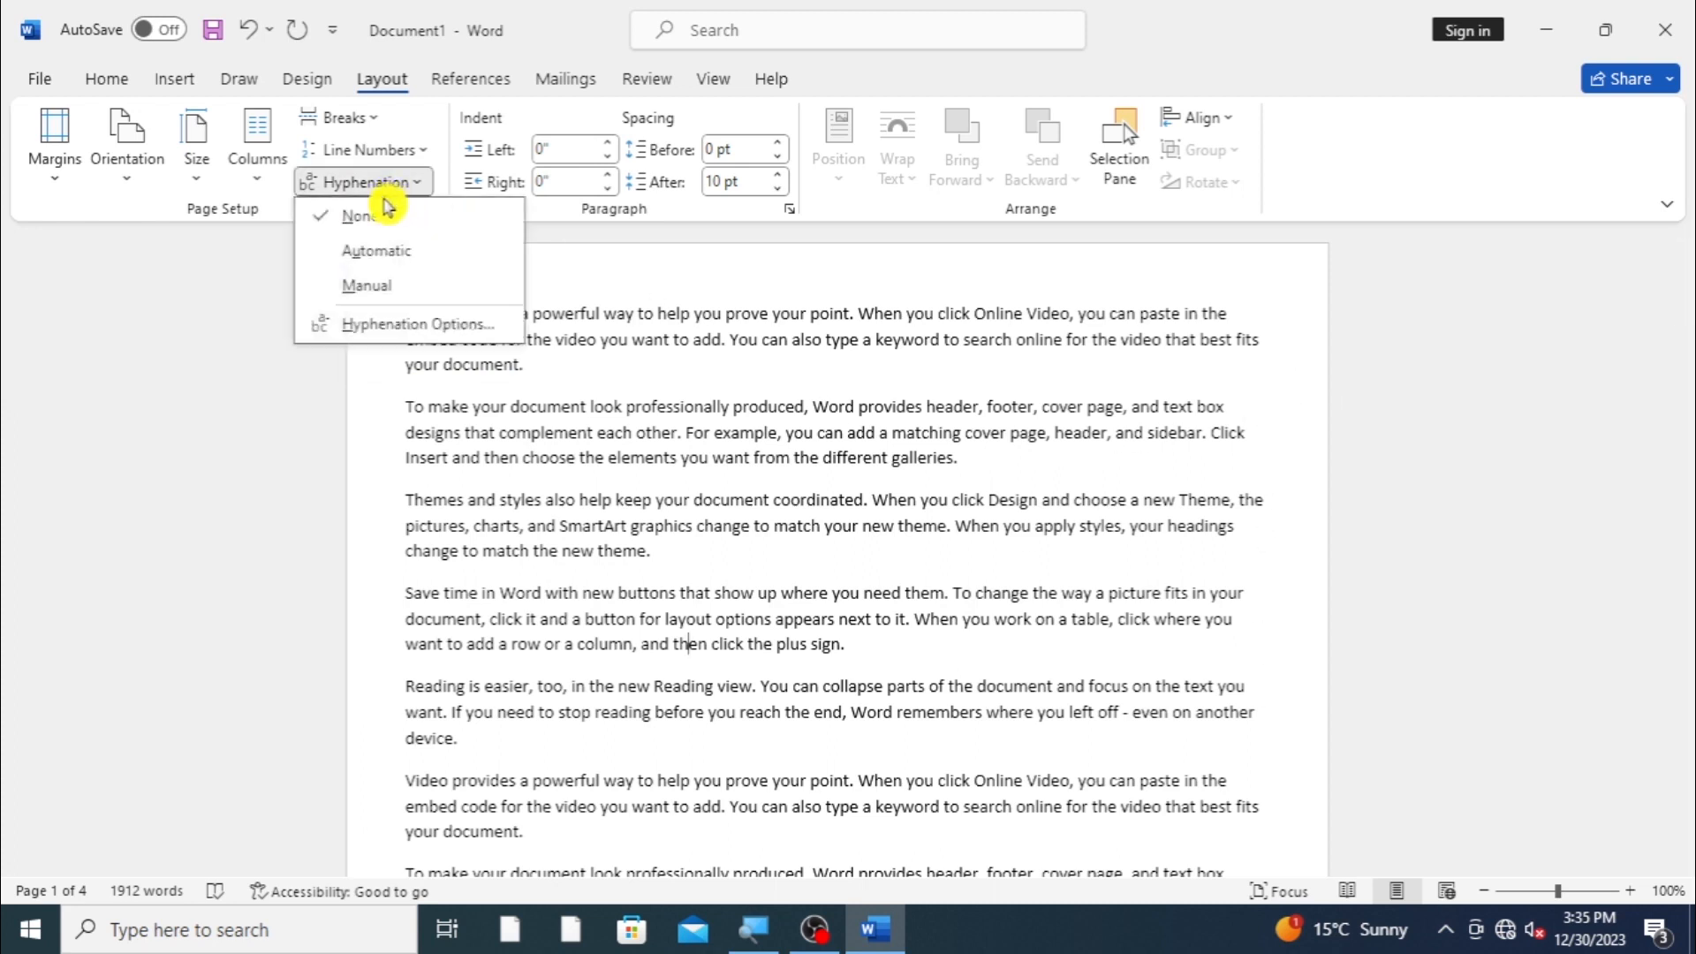
{"action": "left_click", "coordinate": [383, 255]}
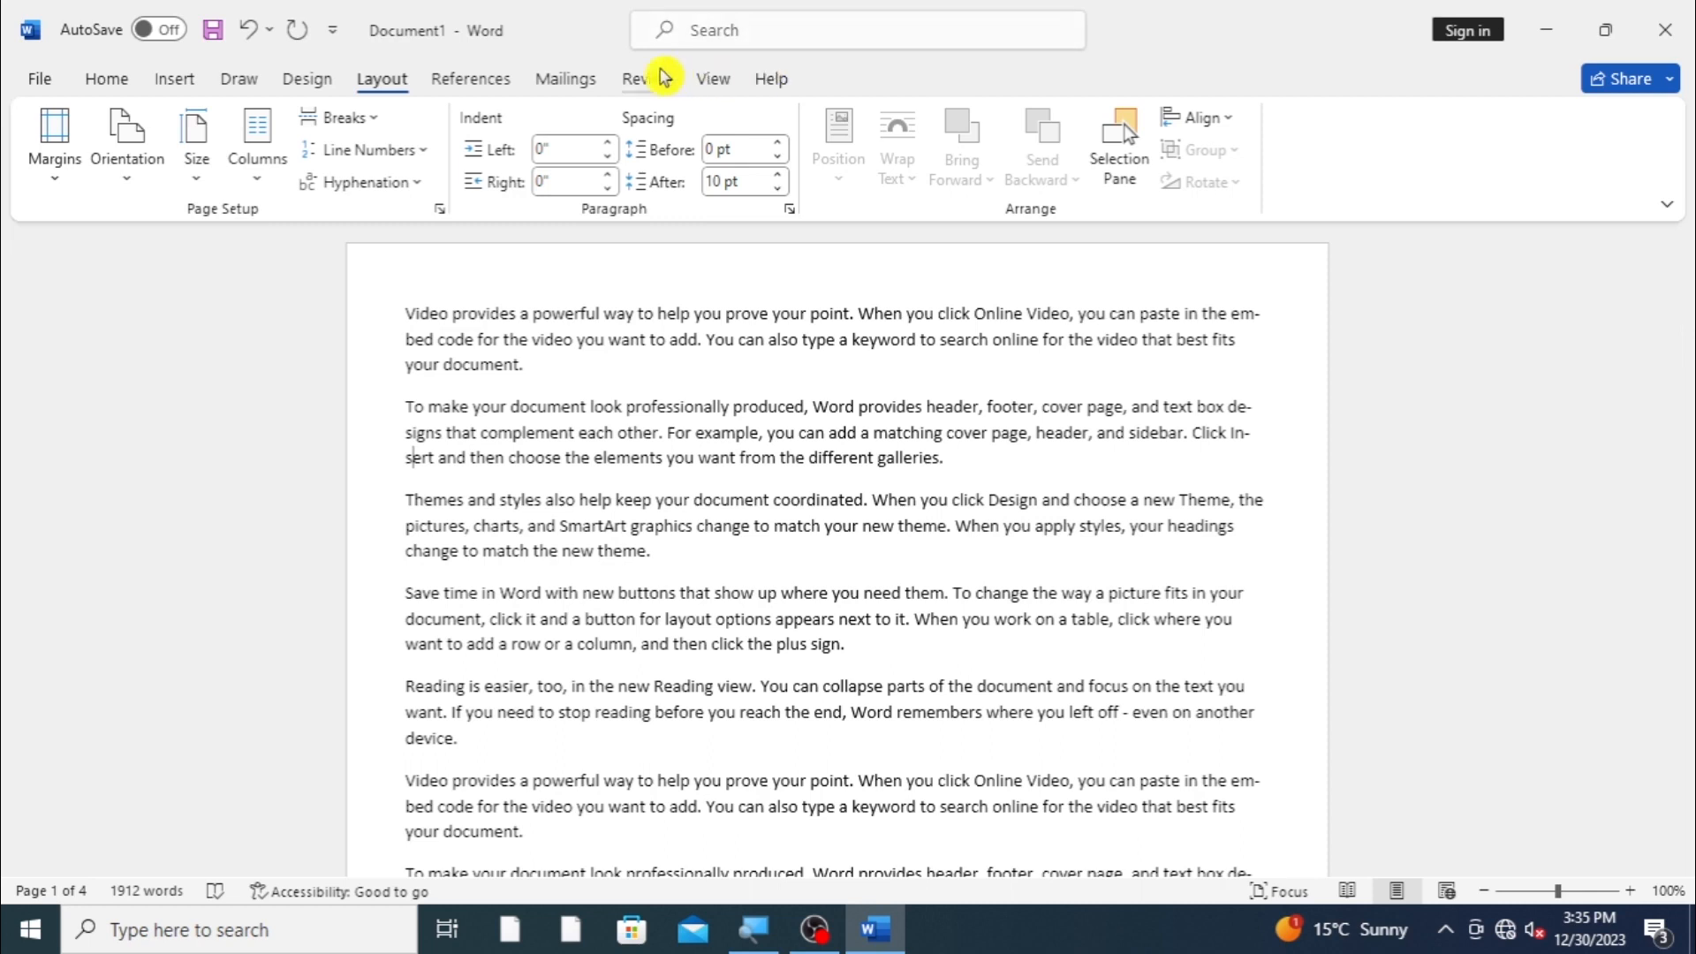
{"action": "left_click", "coordinate": [711, 79]}
{"action": "left_click", "coordinate": [485, 137]}
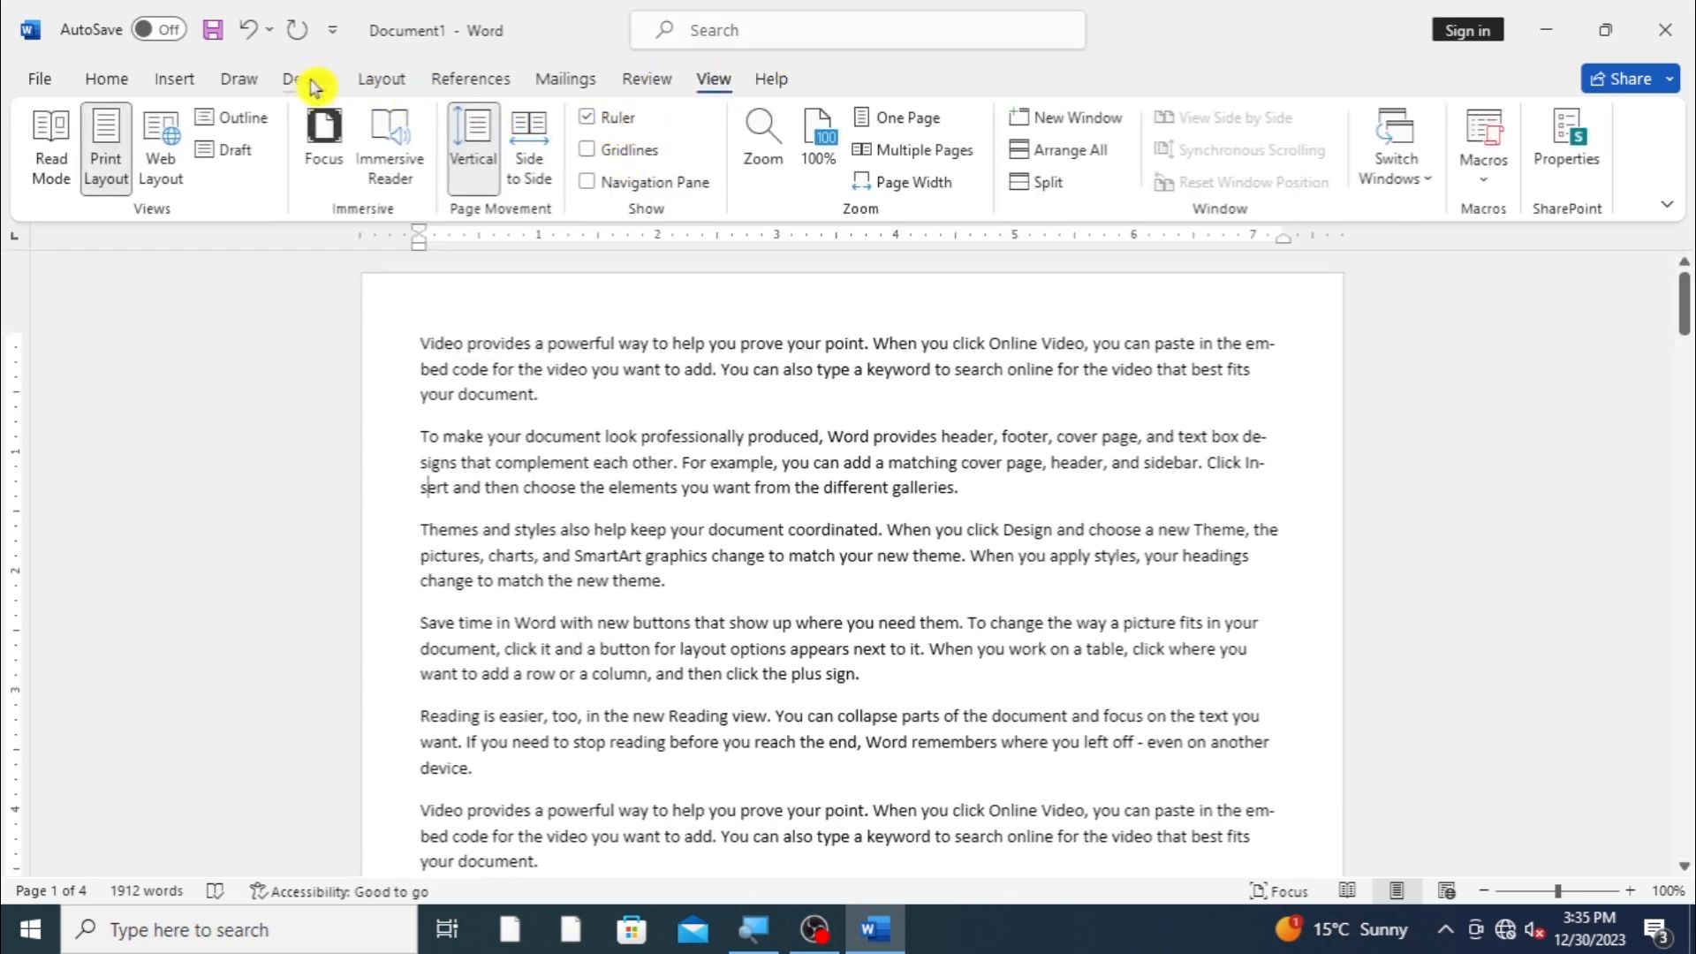
Step: Set the document's hyphenation back to None
{"action": "left_click", "coordinate": [177, 78]}
{"action": "left_click", "coordinate": [381, 78]}
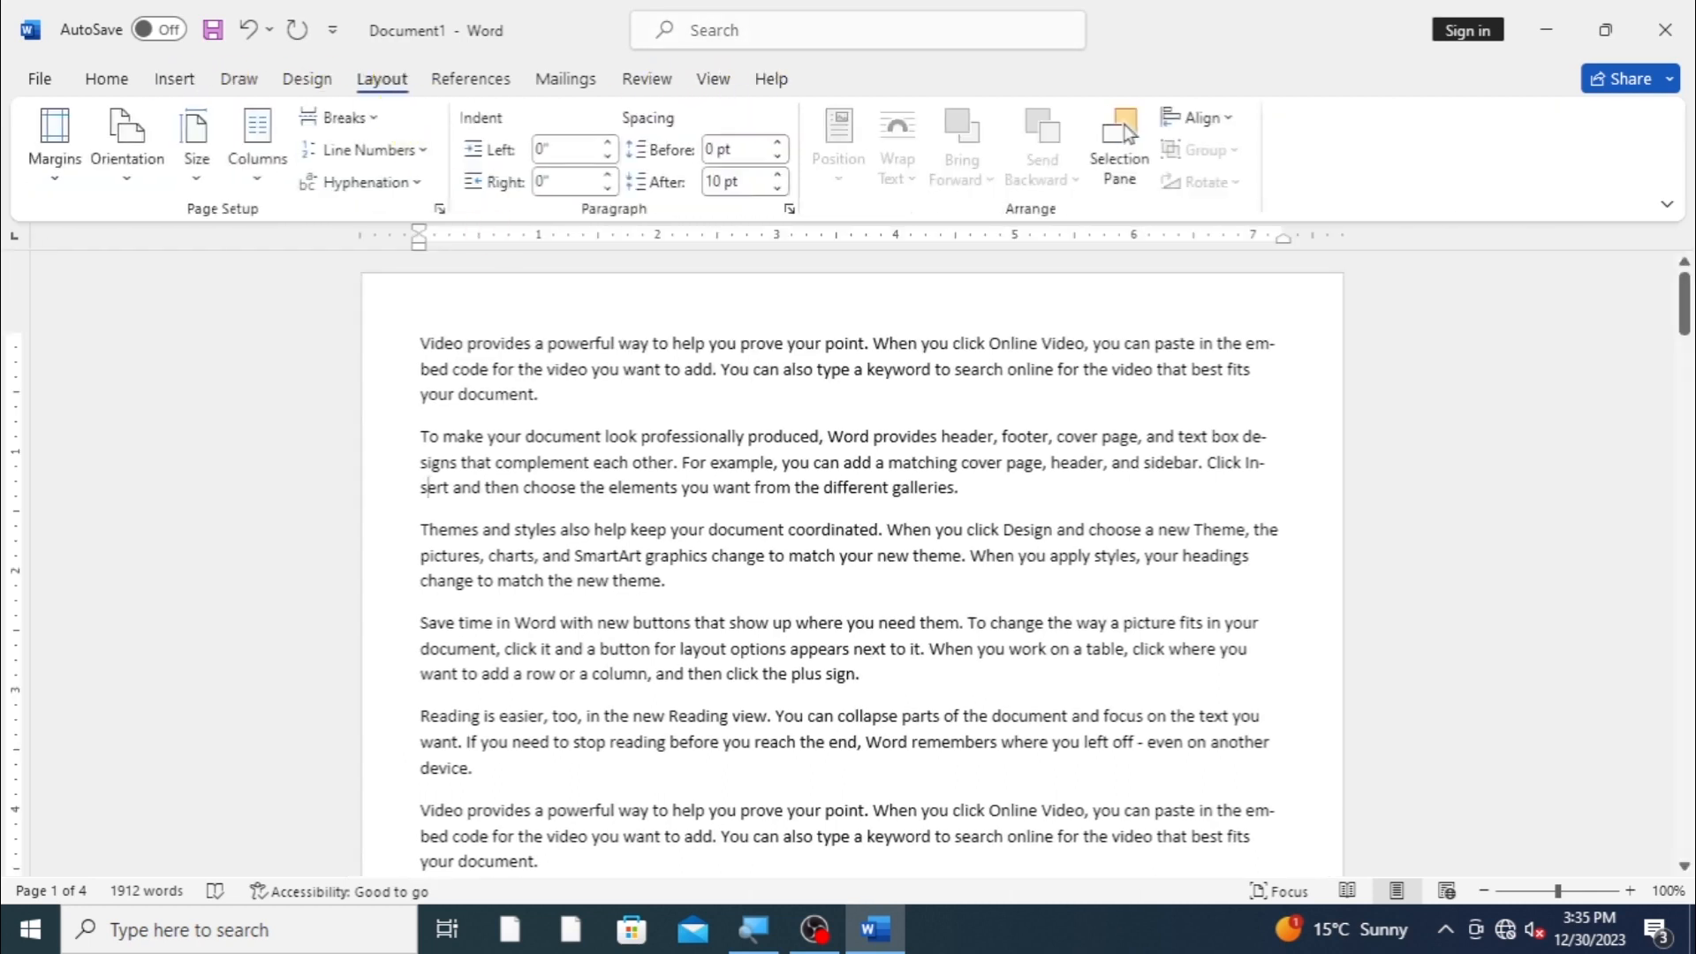
{"action": "left_click", "coordinate": [411, 186]}
{"action": "left_click", "coordinate": [393, 216]}
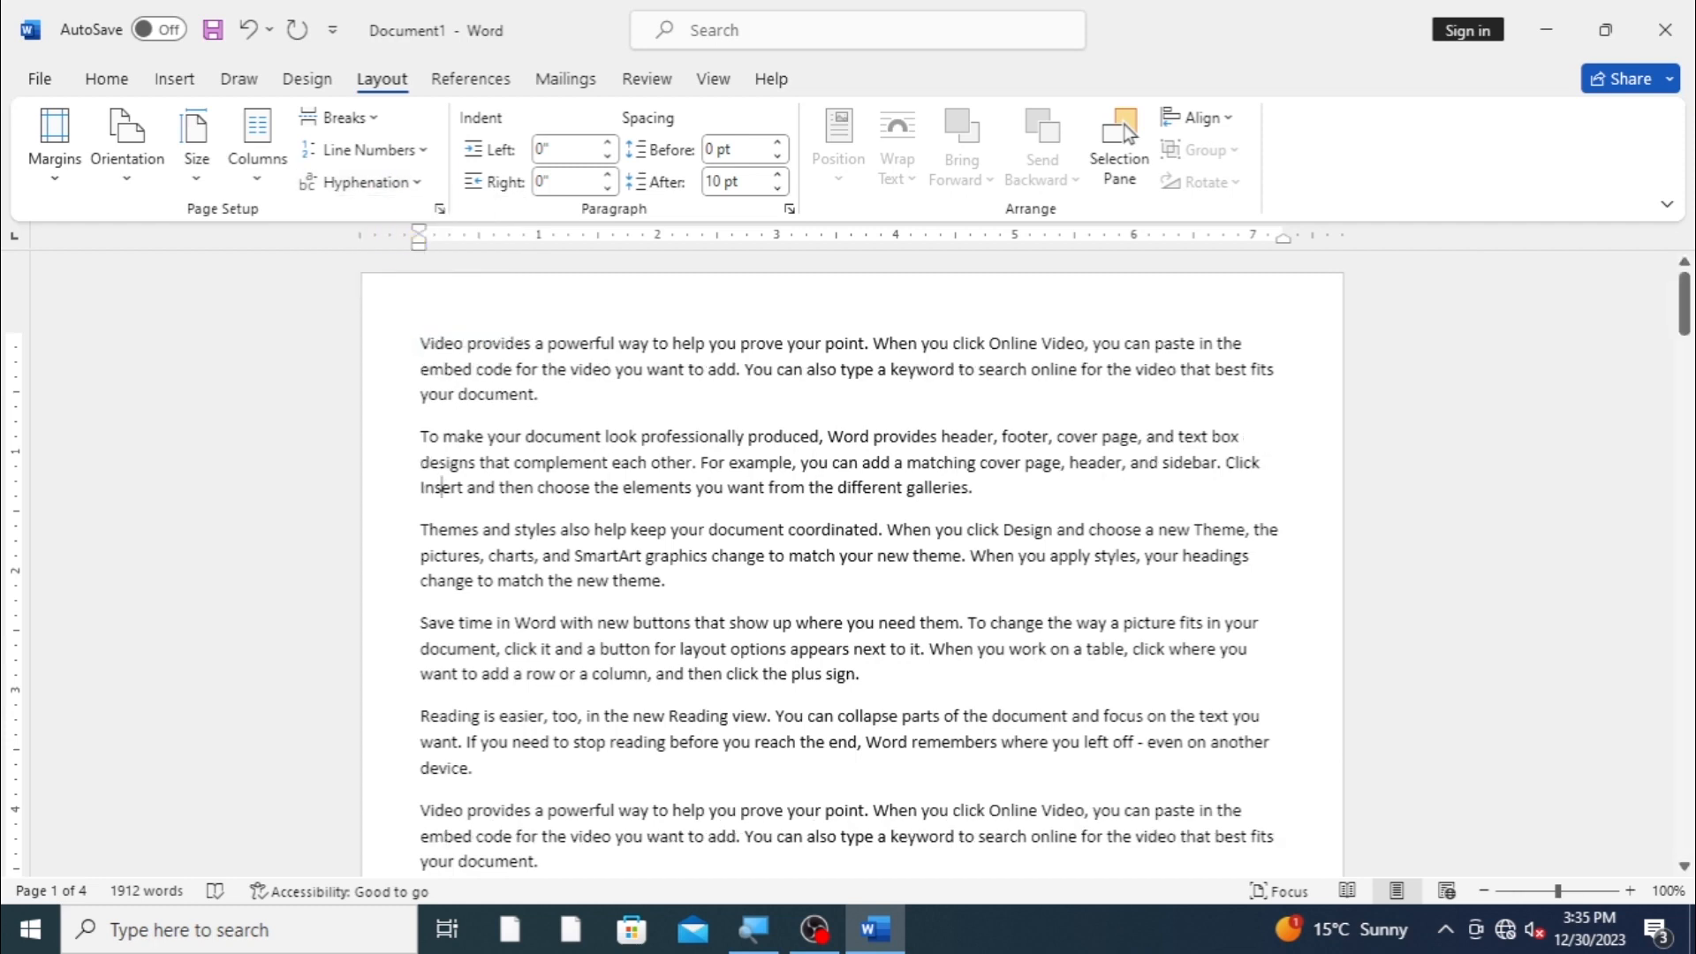
Step: Select all the text, try a left indent of -0.2", and reset the left indent to 0"
{"action": "key", "text": "ctrl+a"}
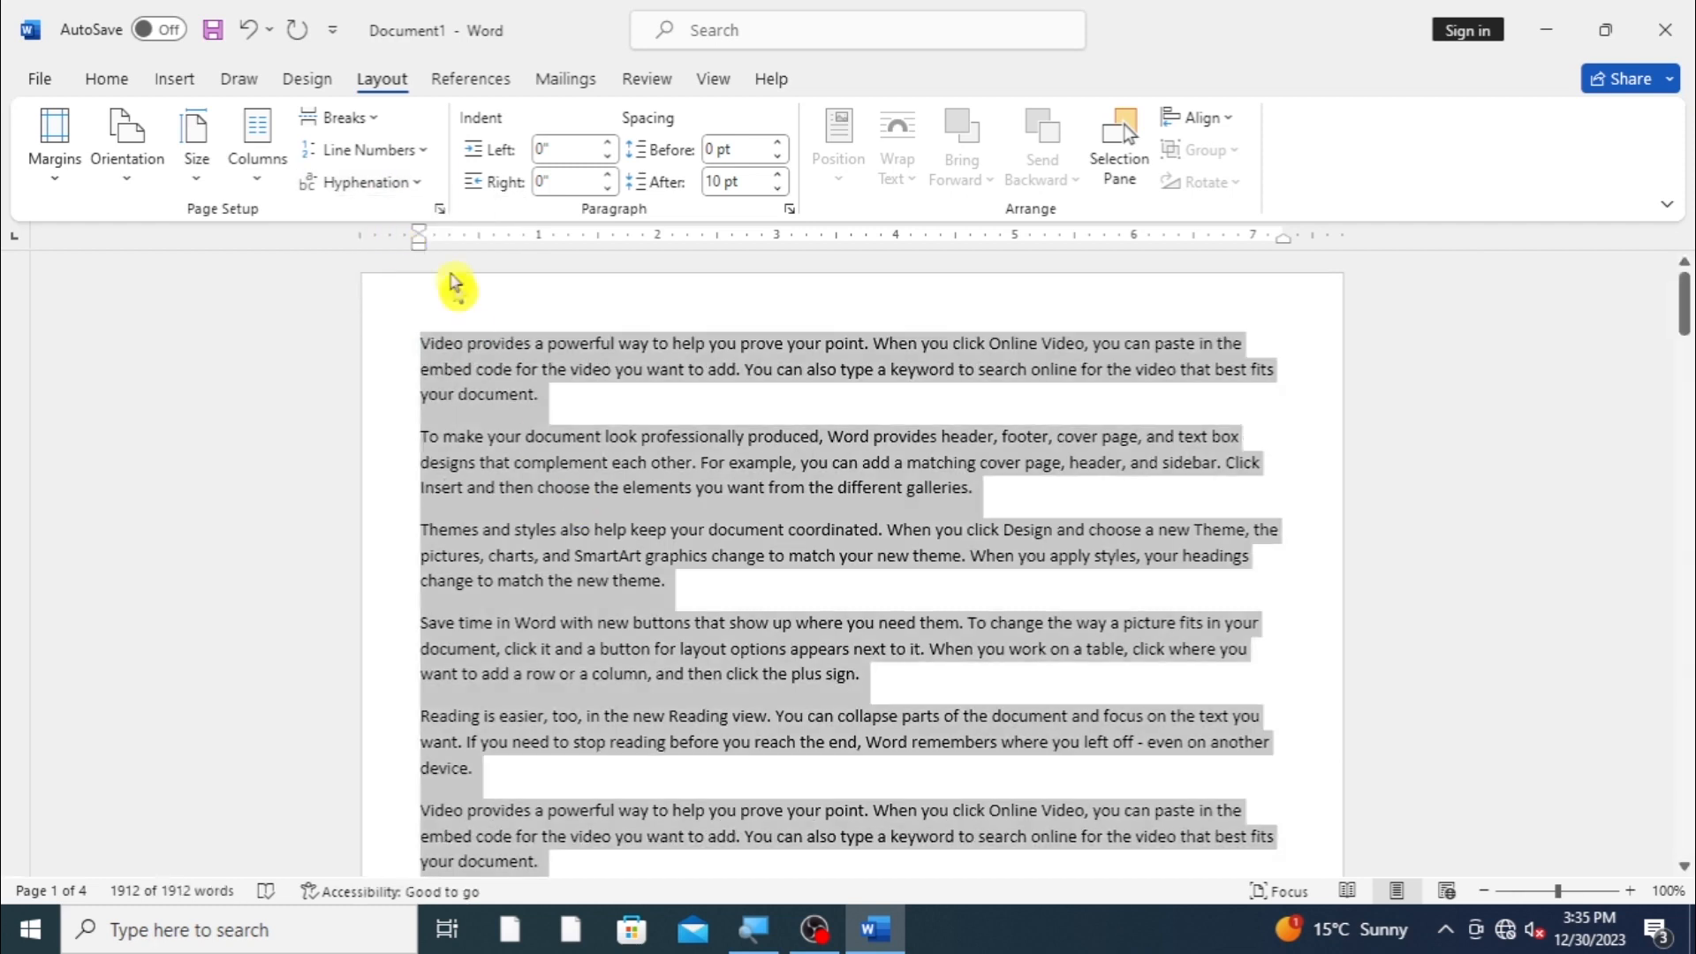
{"action": "left_click", "coordinate": [609, 156]}
{"action": "left_click", "coordinate": [609, 156]}
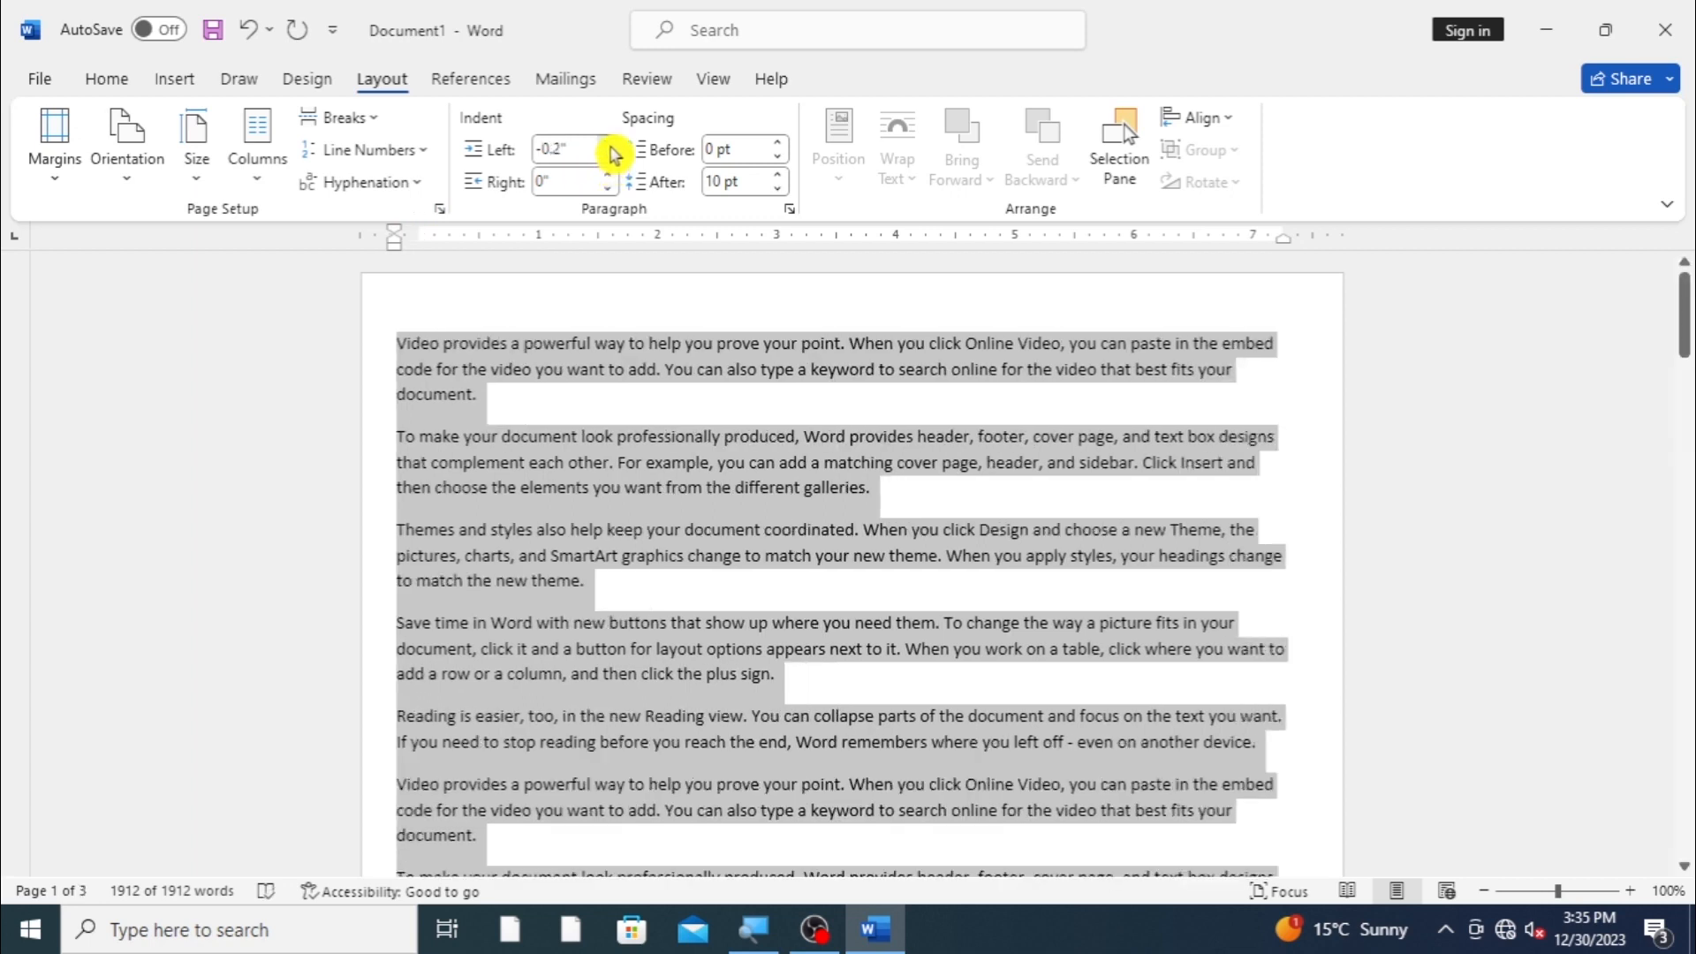
{"action": "left_click", "coordinate": [609, 143]}
{"action": "left_click", "coordinate": [608, 144]}
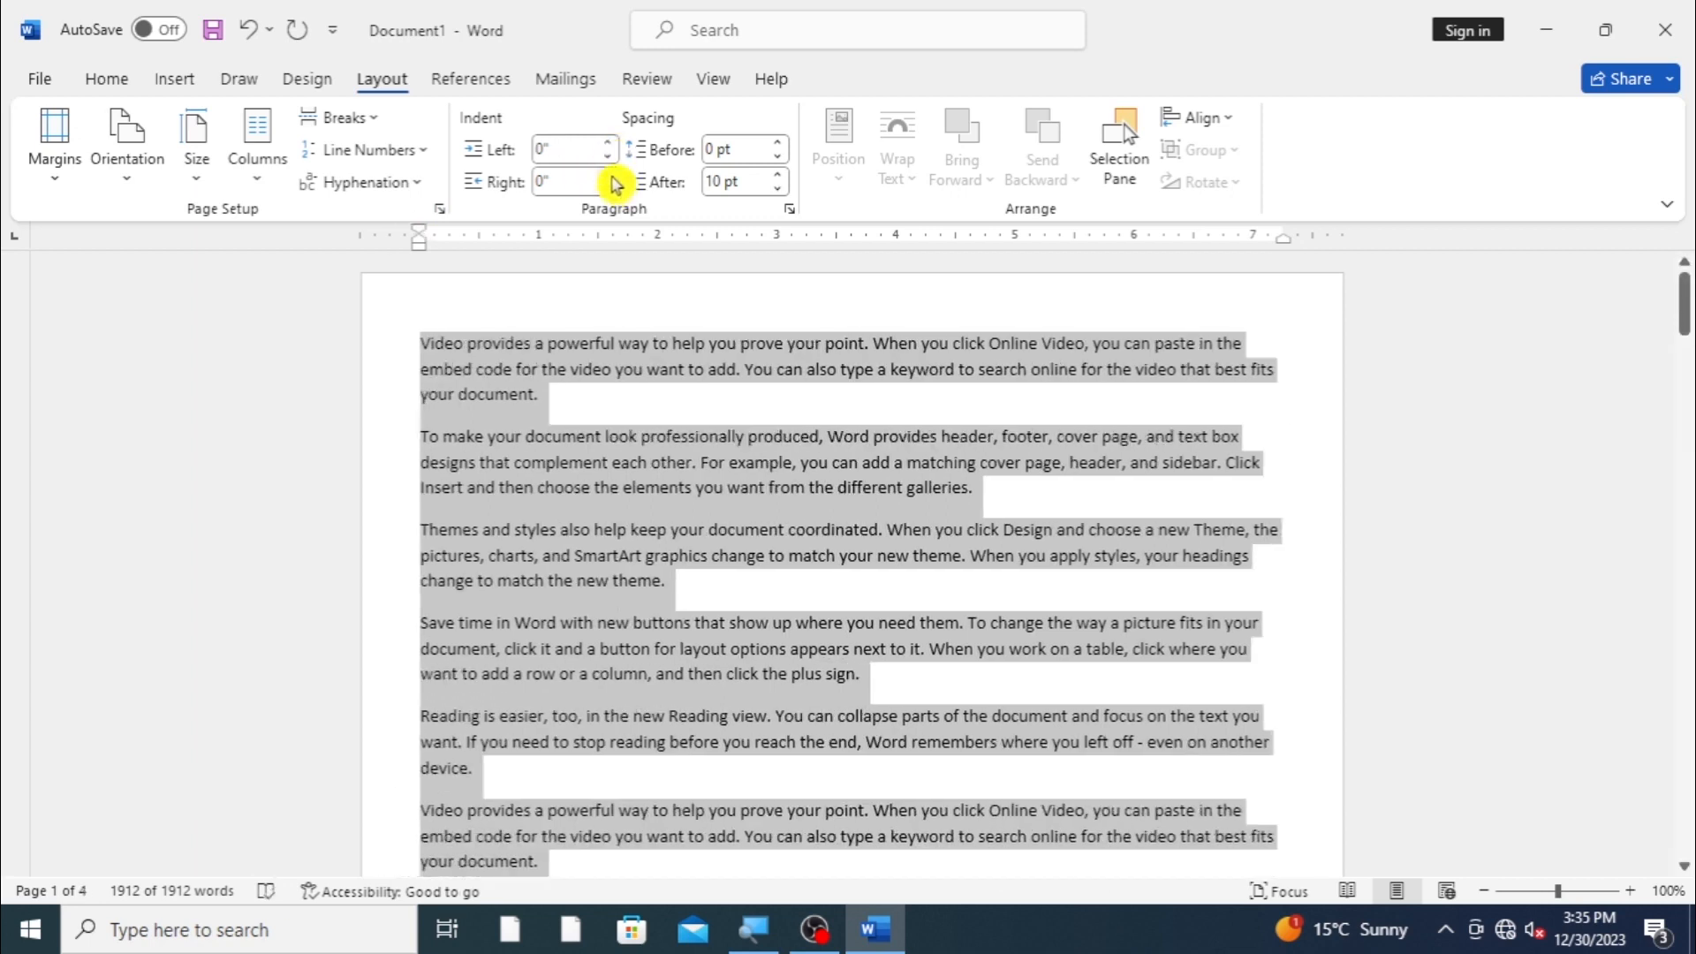
Step: Try a right indent of -0.2" on the selected paragraphs and reset it to 0"
{"action": "left_click", "coordinate": [609, 188]}
{"action": "left_click", "coordinate": [609, 188]}
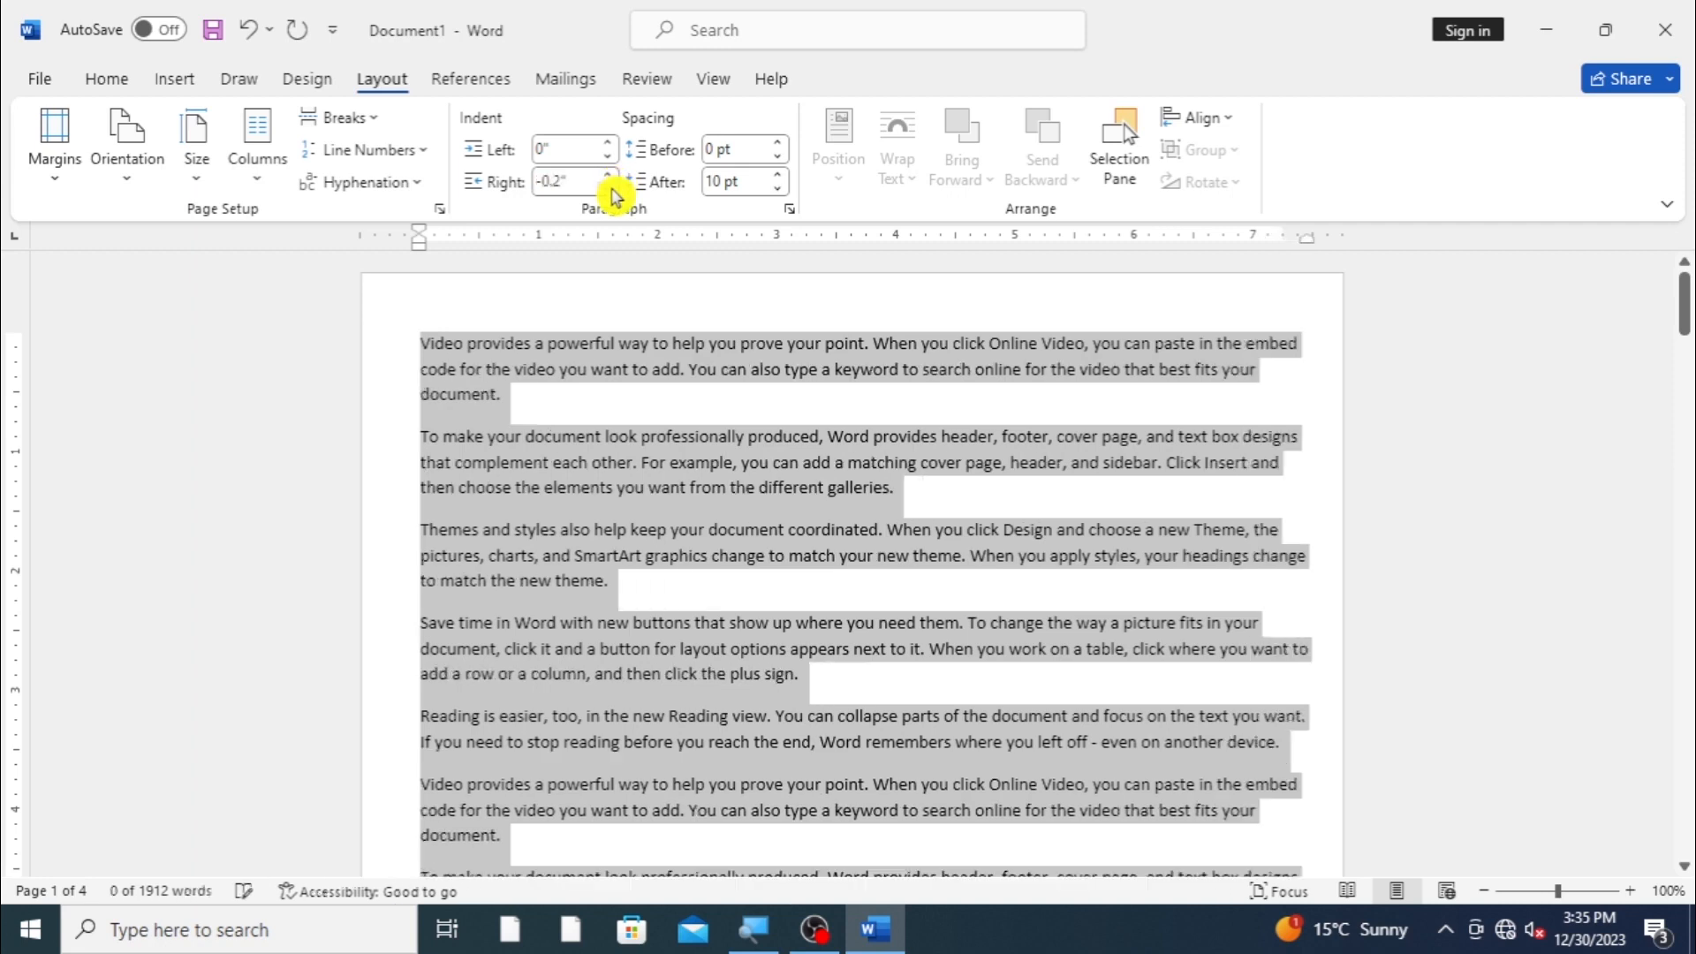
{"action": "left_click", "coordinate": [609, 175]}
{"action": "left_click", "coordinate": [608, 175]}
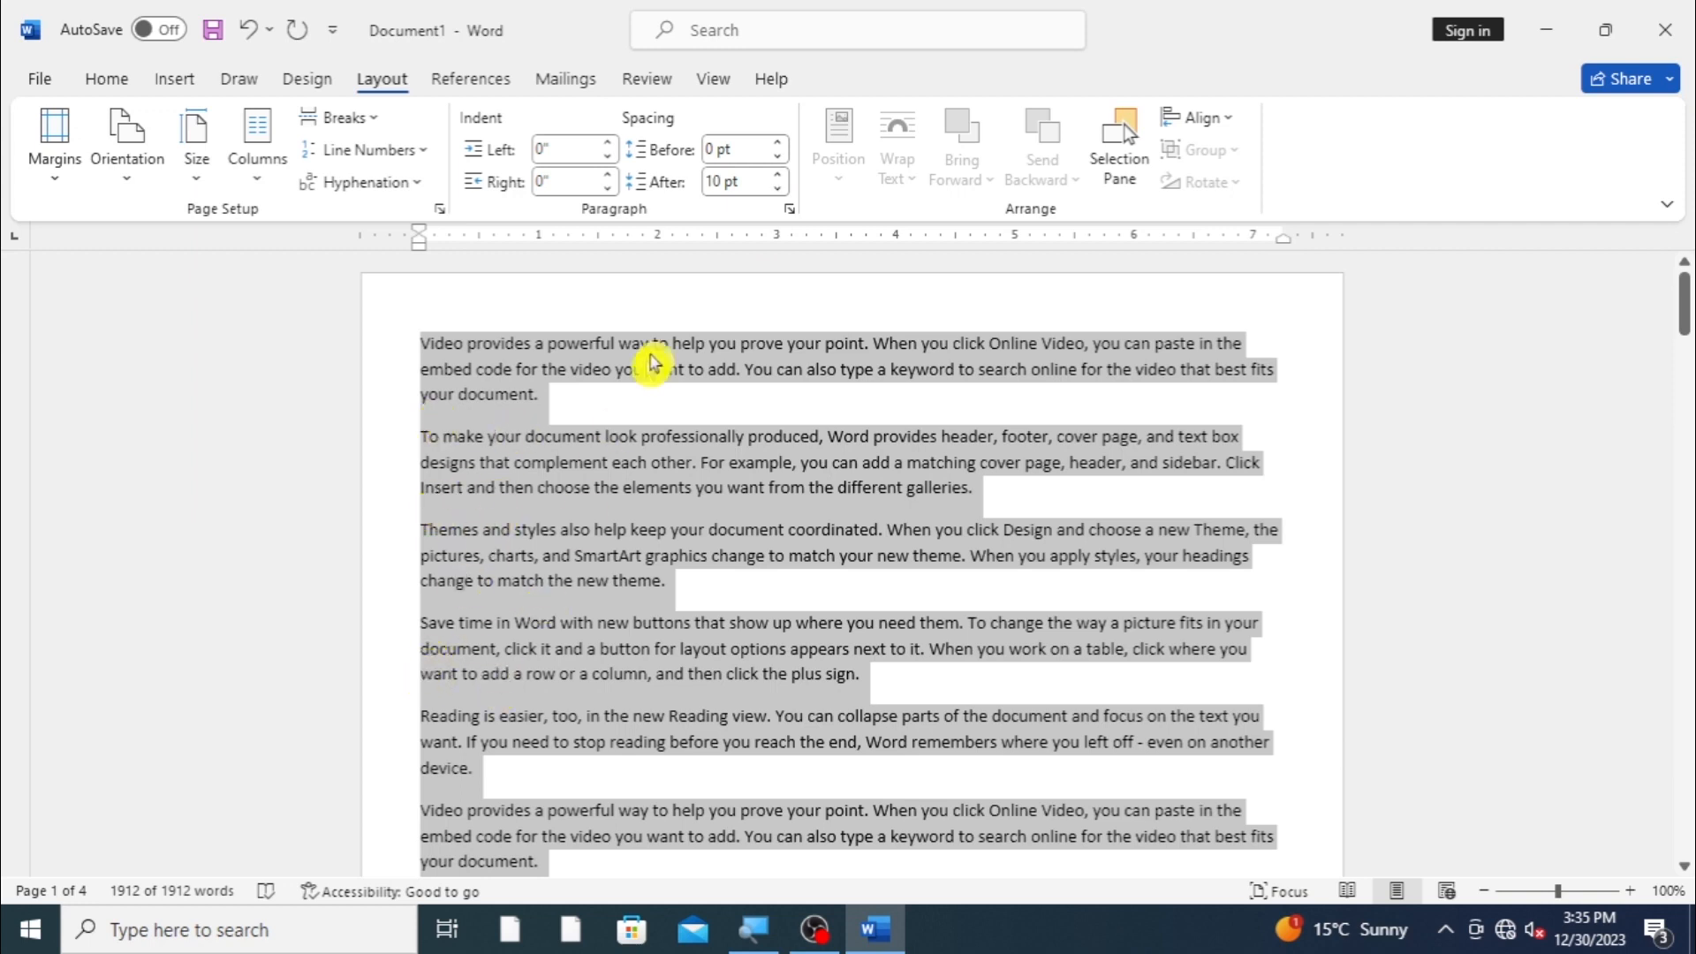
Step: Reduce the spacing after the selected paragraphs to 0 pt, then raise it to 12 pt
{"action": "left_click", "coordinate": [777, 189]}
{"action": "left_click", "coordinate": [777, 189]}
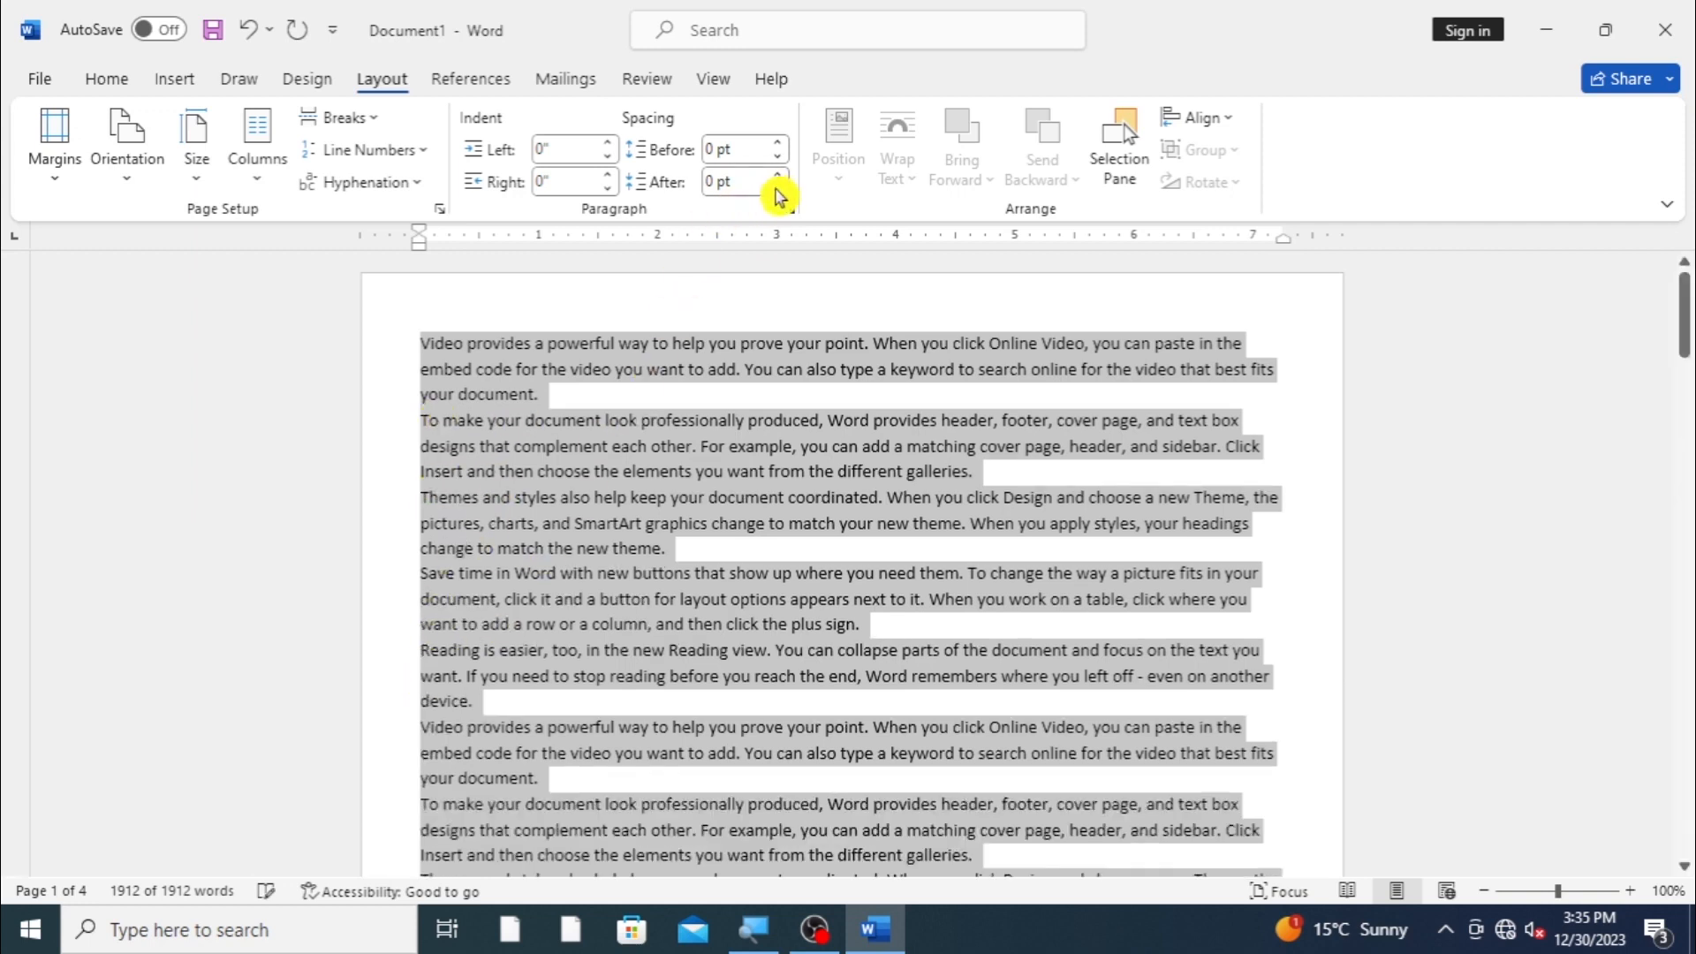
{"action": "left_click", "coordinate": [779, 174]}
{"action": "left_click", "coordinate": [779, 174]}
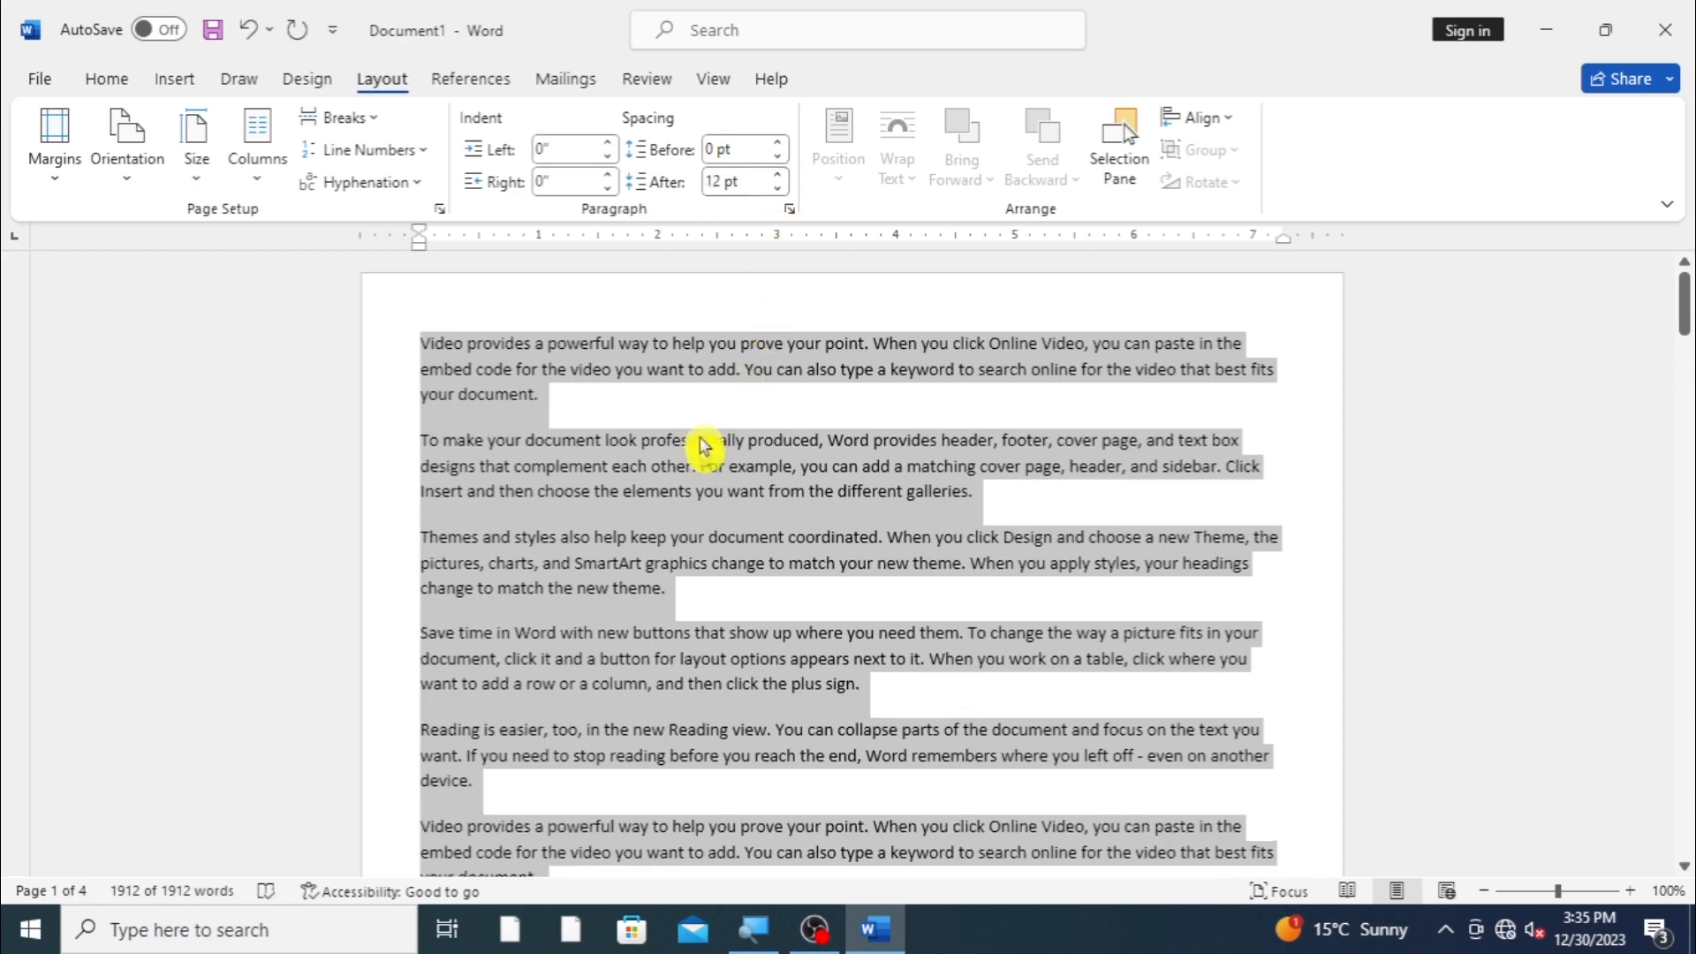
Step: Insert the picture Screenshot (2) from the Screenshots folder on this device at the start of the document
{"action": "left_click", "coordinate": [539, 395]}
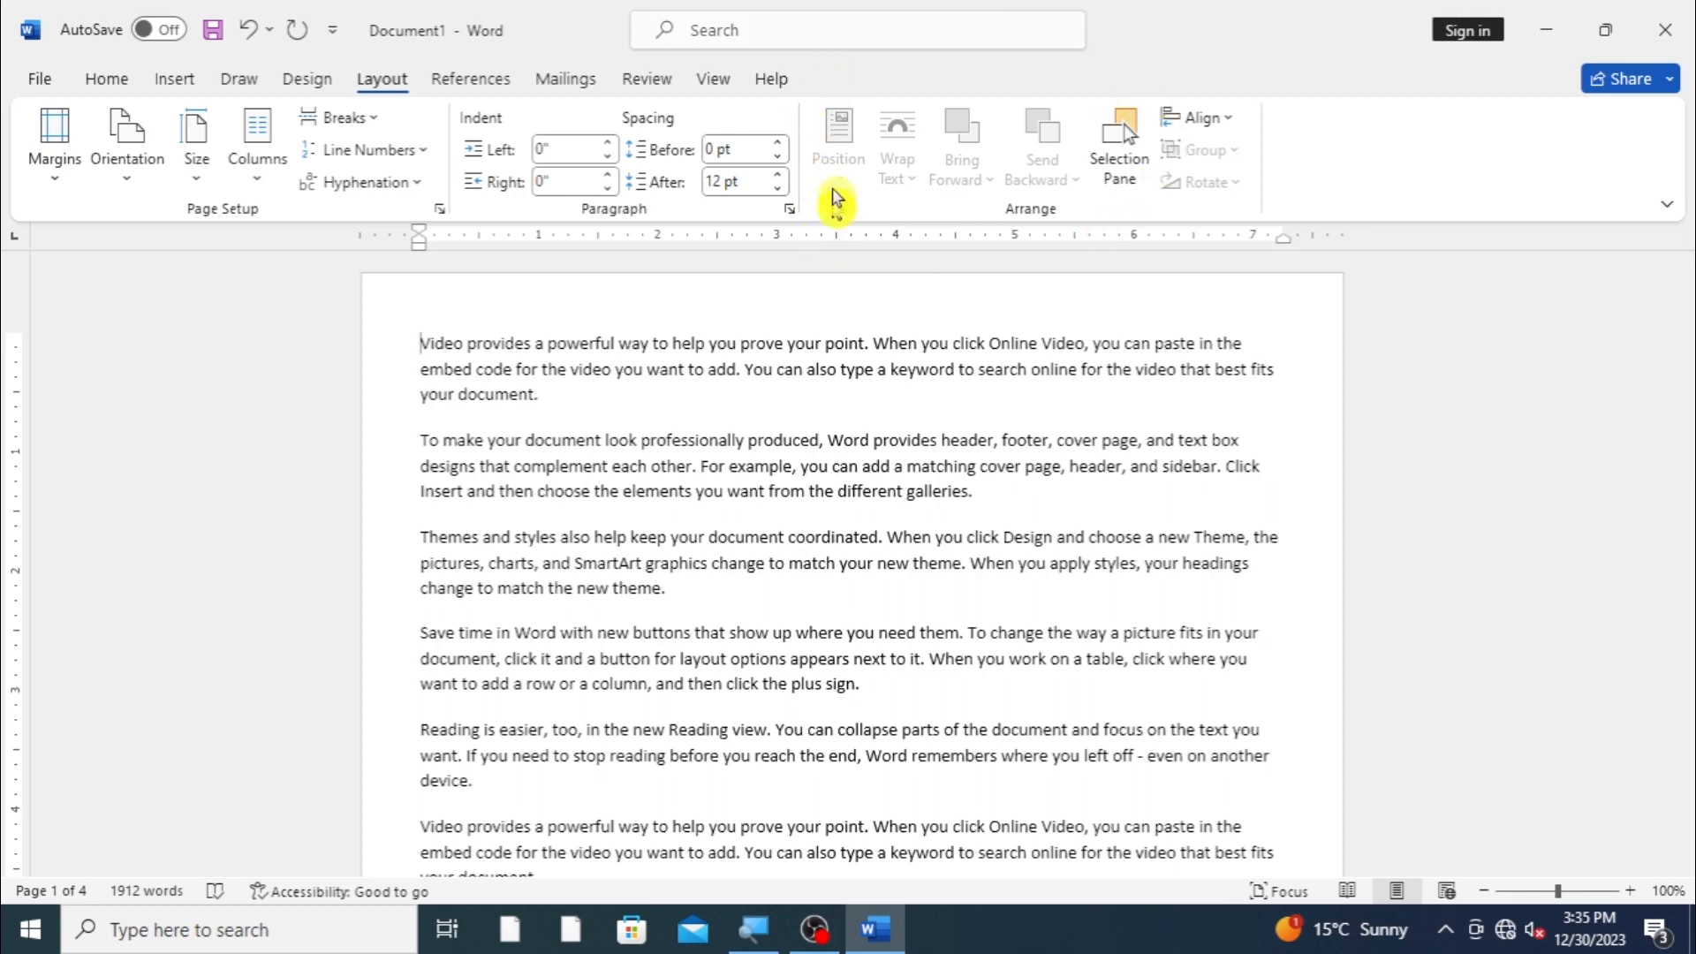
{"action": "left_click", "coordinate": [174, 78]}
{"action": "left_click", "coordinate": [296, 140]}
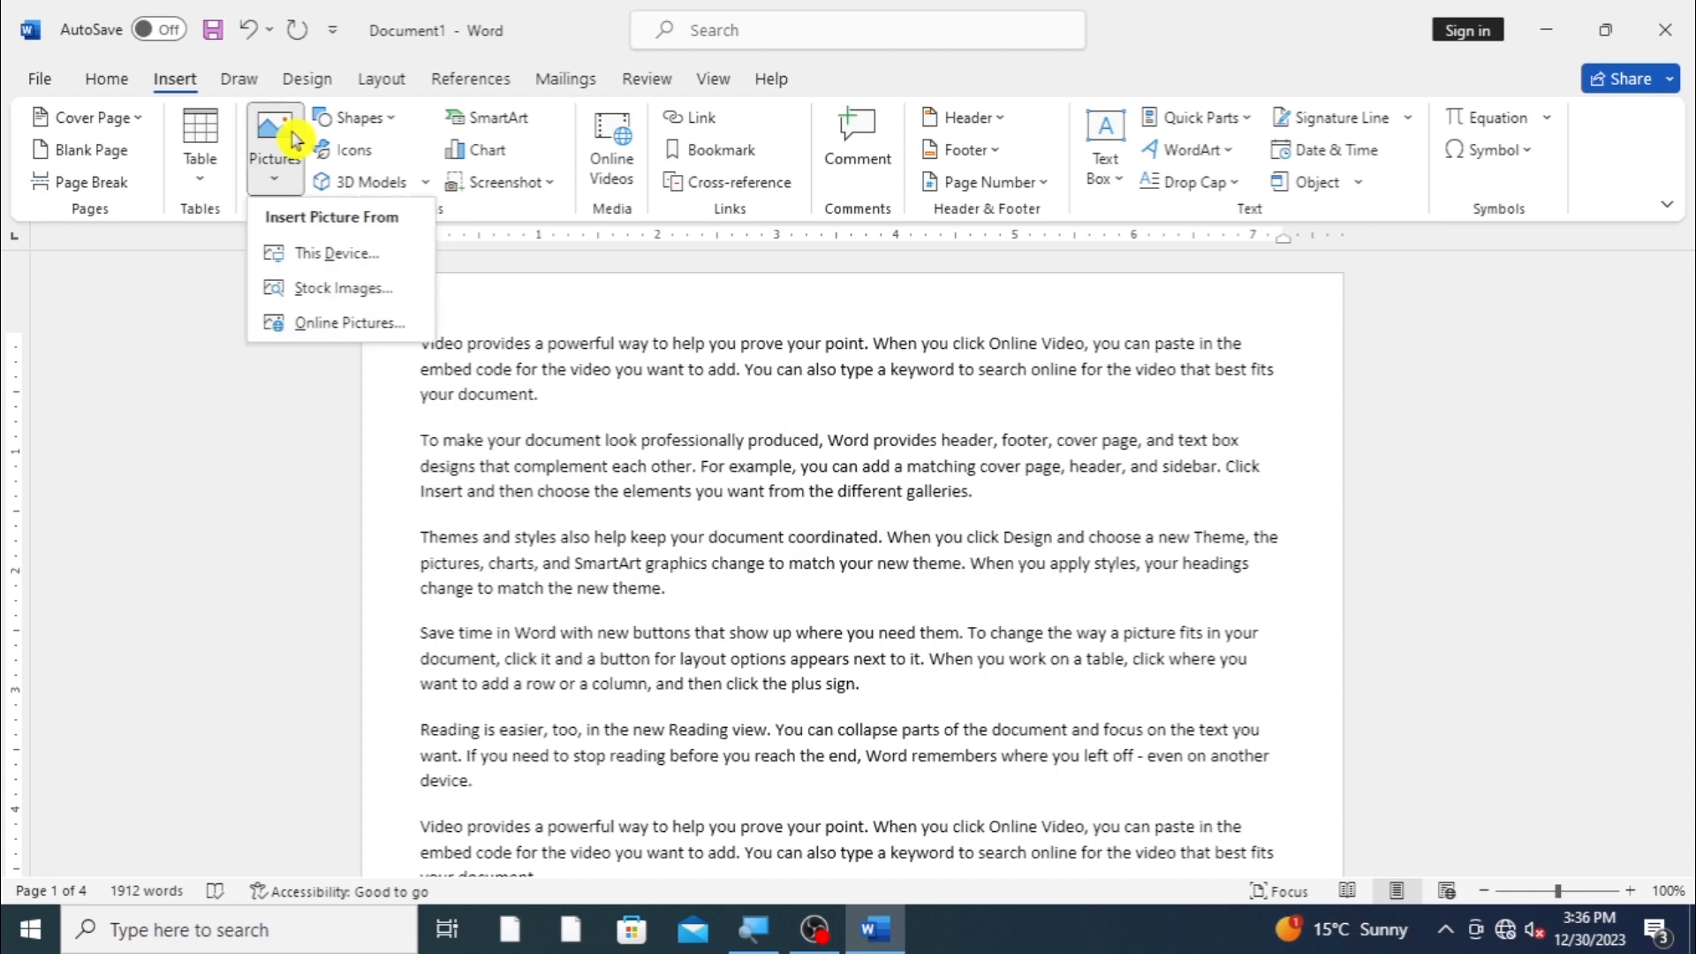
{"action": "left_click", "coordinate": [314, 265]}
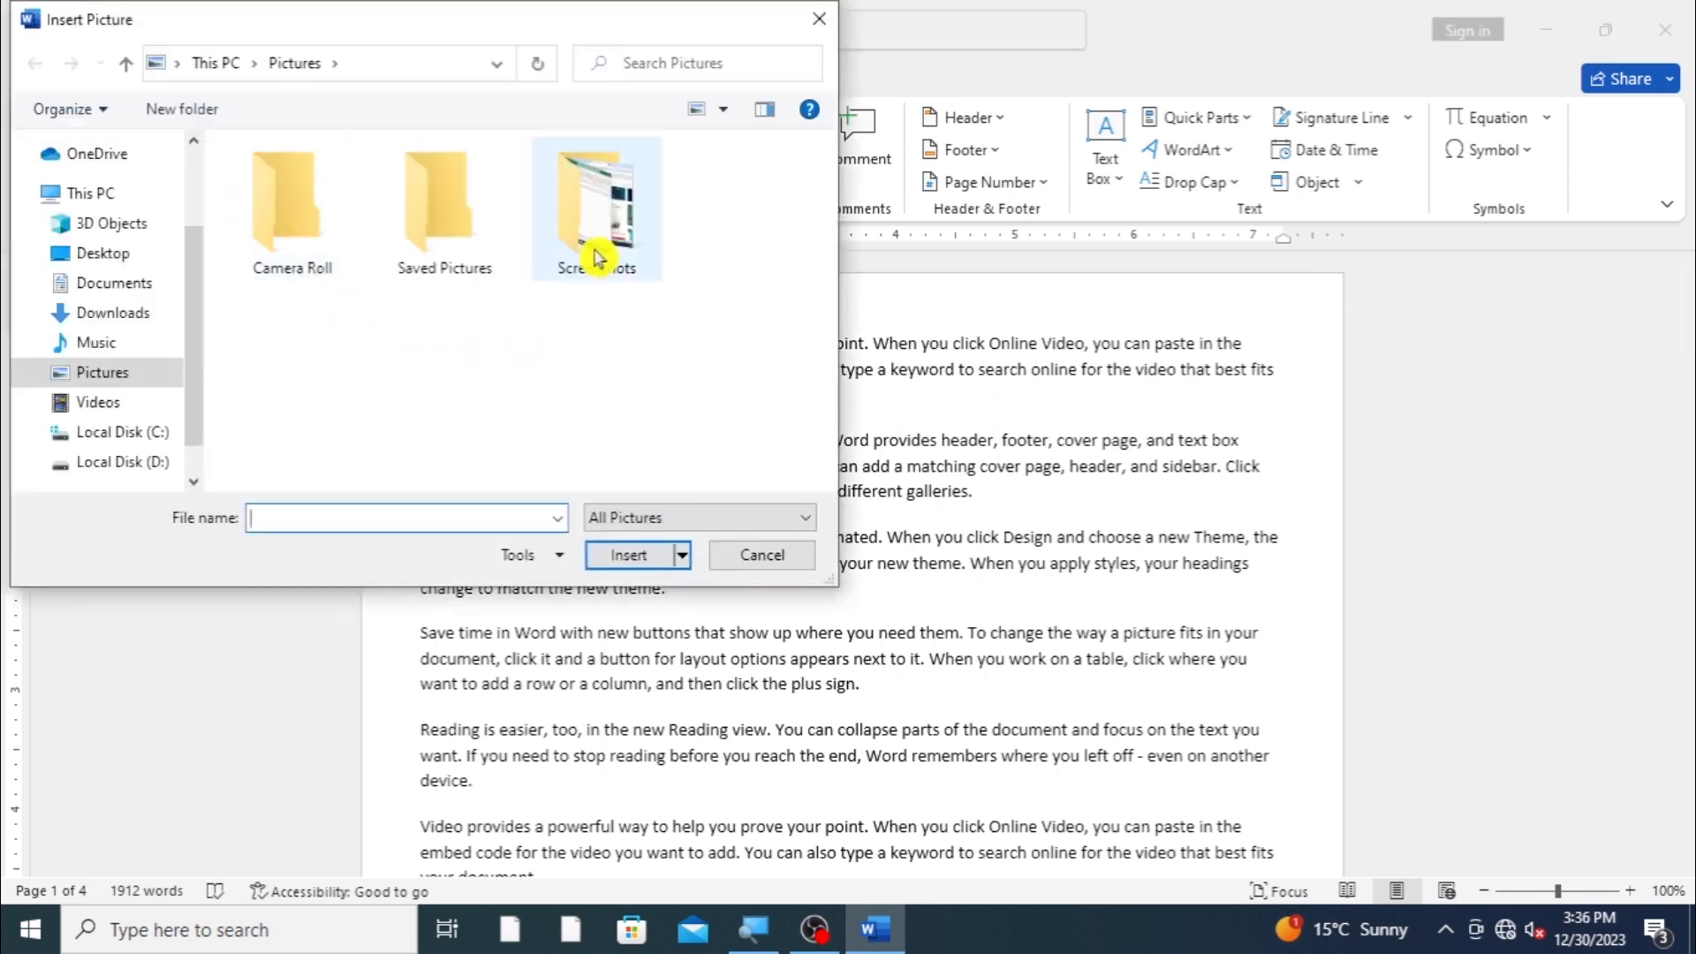
{"action": "double_click", "coordinate": [598, 244]}
{"action": "left_click", "coordinate": [452, 255]}
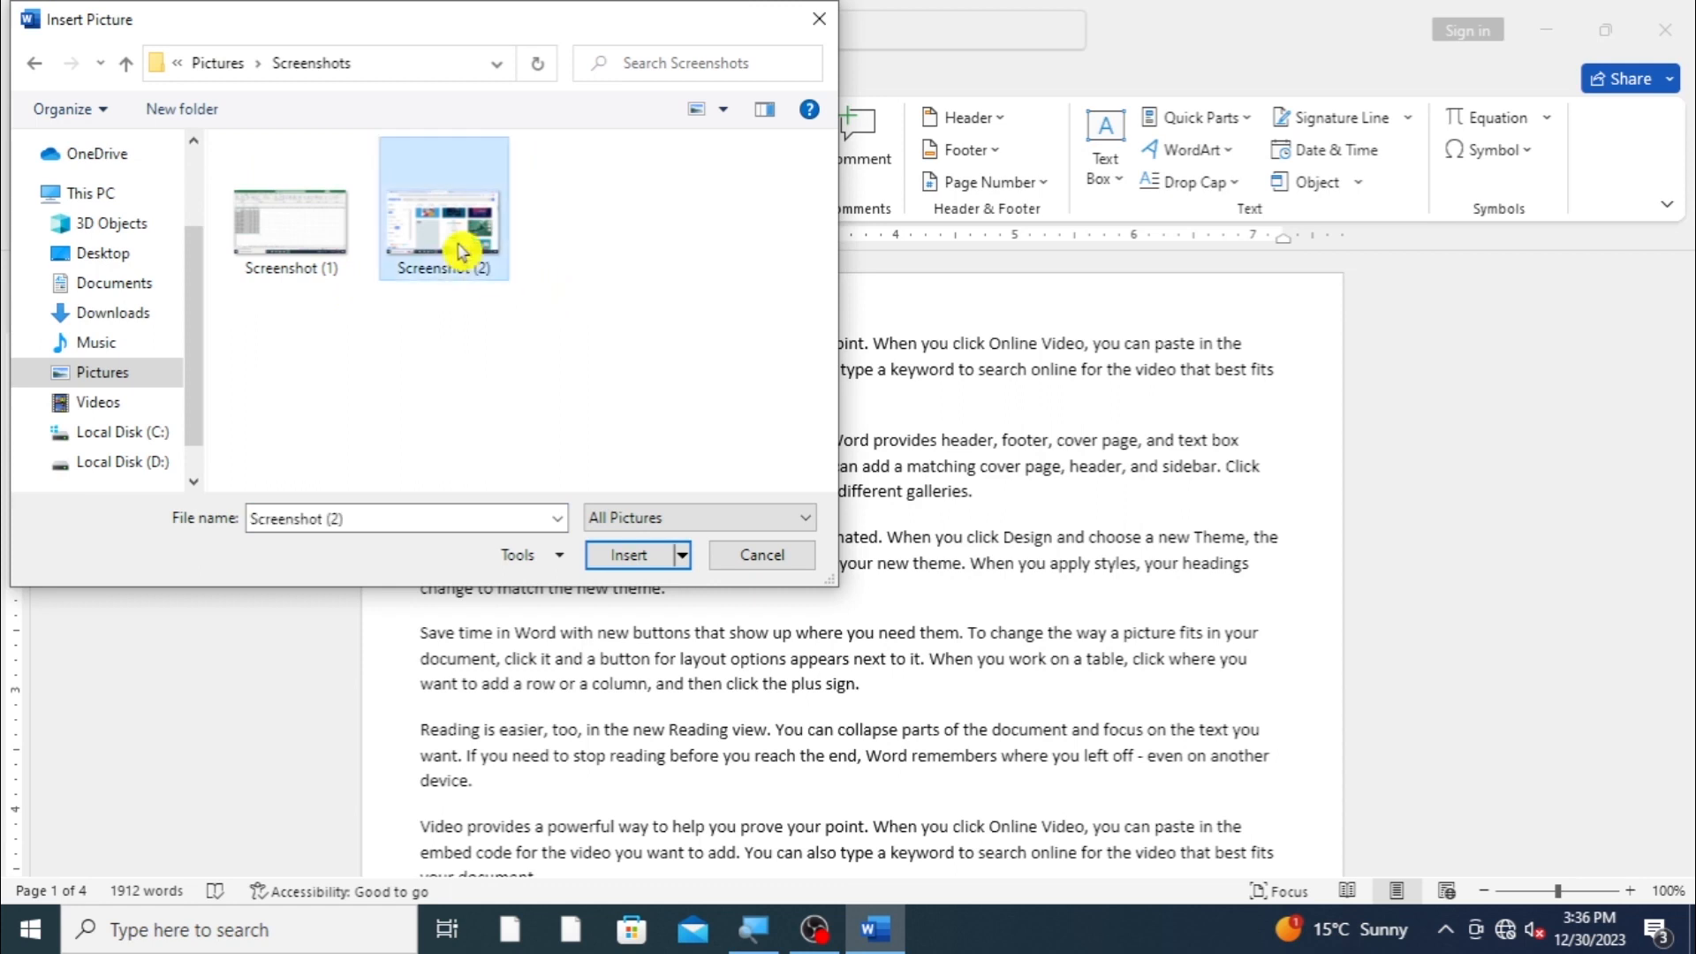
{"action": "left_click", "coordinate": [619, 554]}
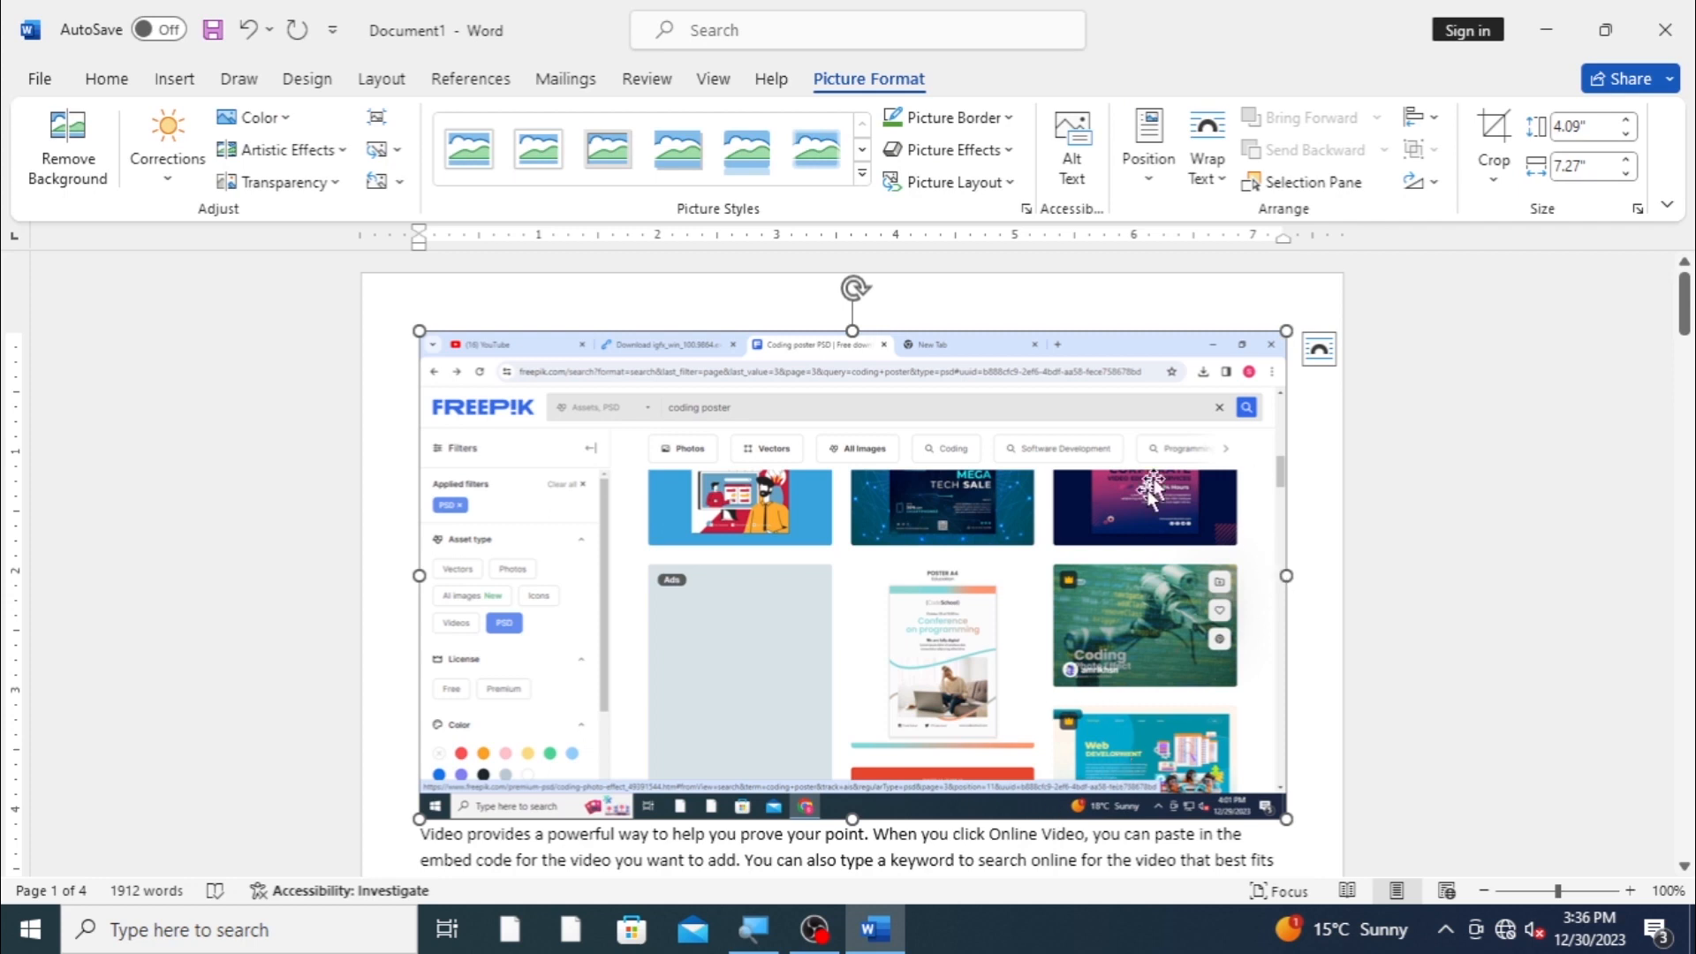
Step: Shrink the inserted picture proportionally to about 4.01" wide, then further to about 2.2" wide
{"action": "left_click_drag", "start_coordinate": [1288, 329], "coordinate": [523, 550]}
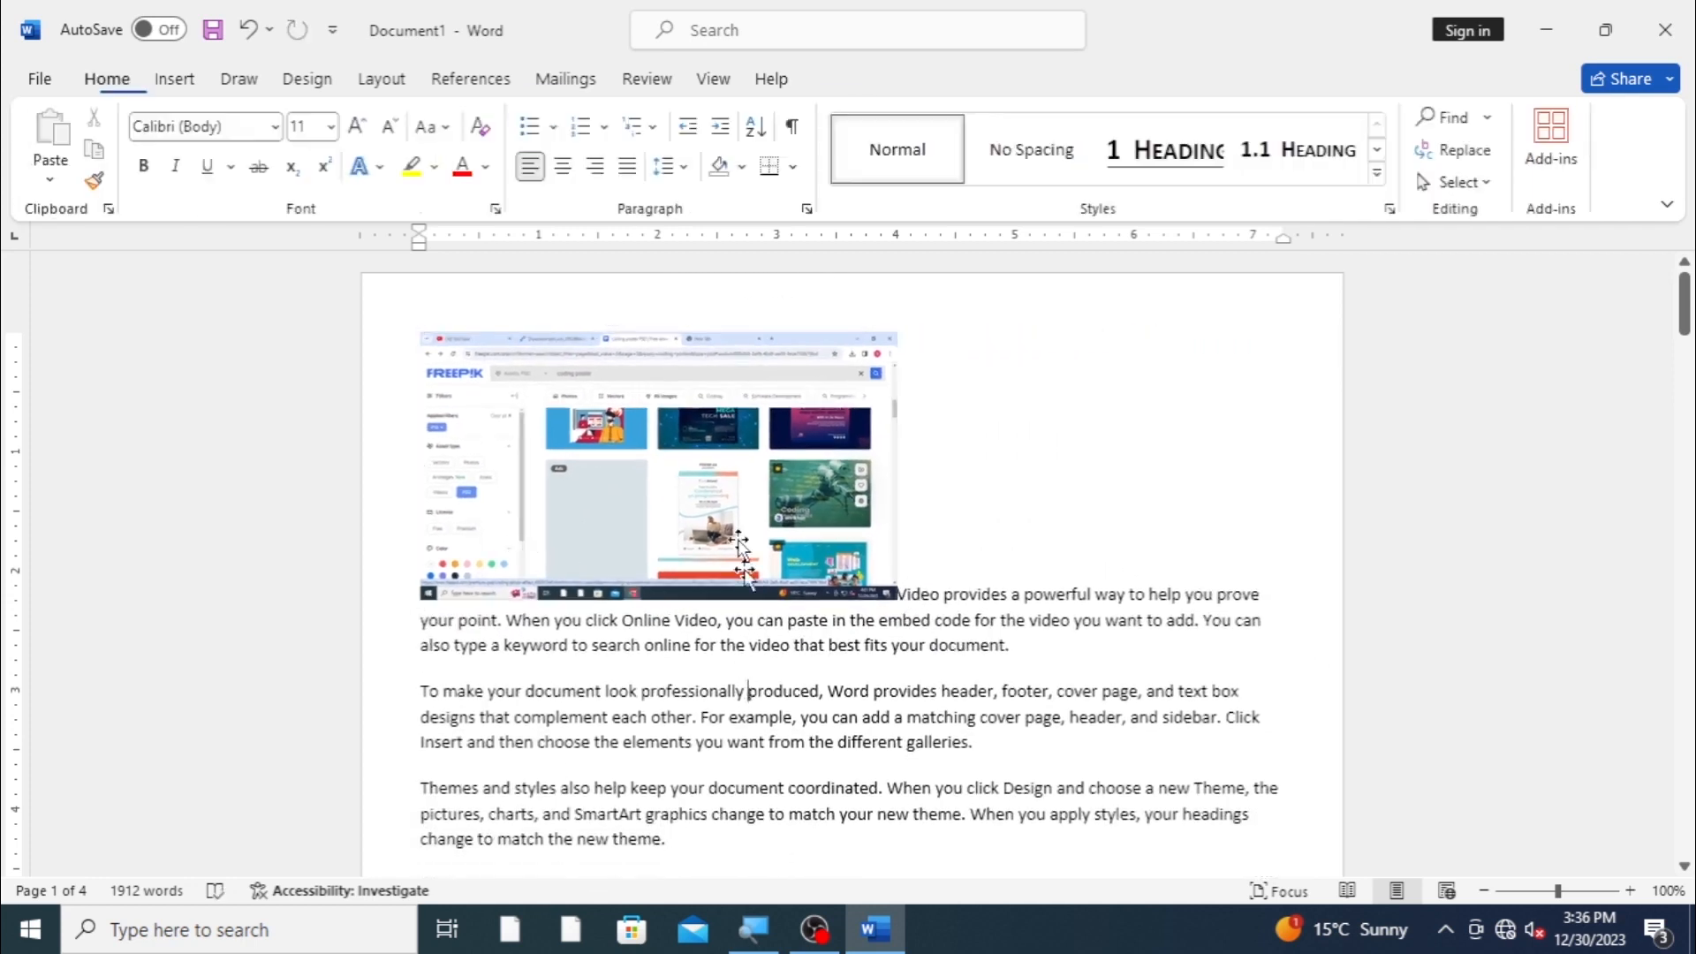
{"action": "left_click", "coordinate": [887, 80]}
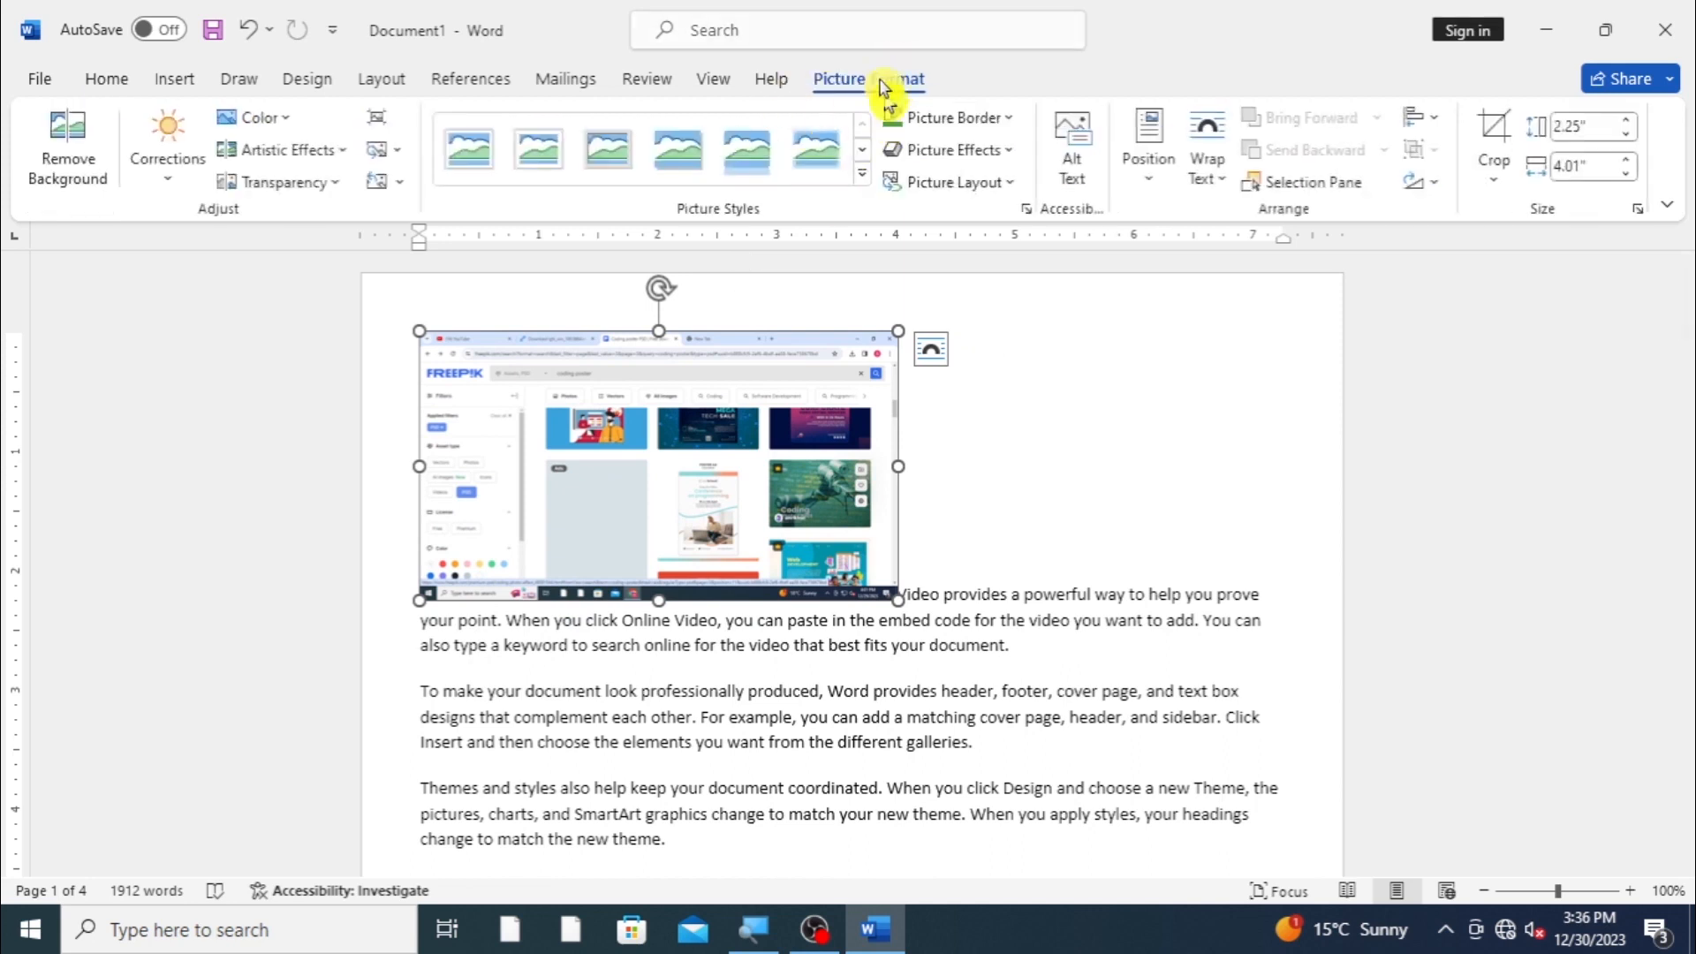
{"action": "left_click", "coordinate": [888, 644]}
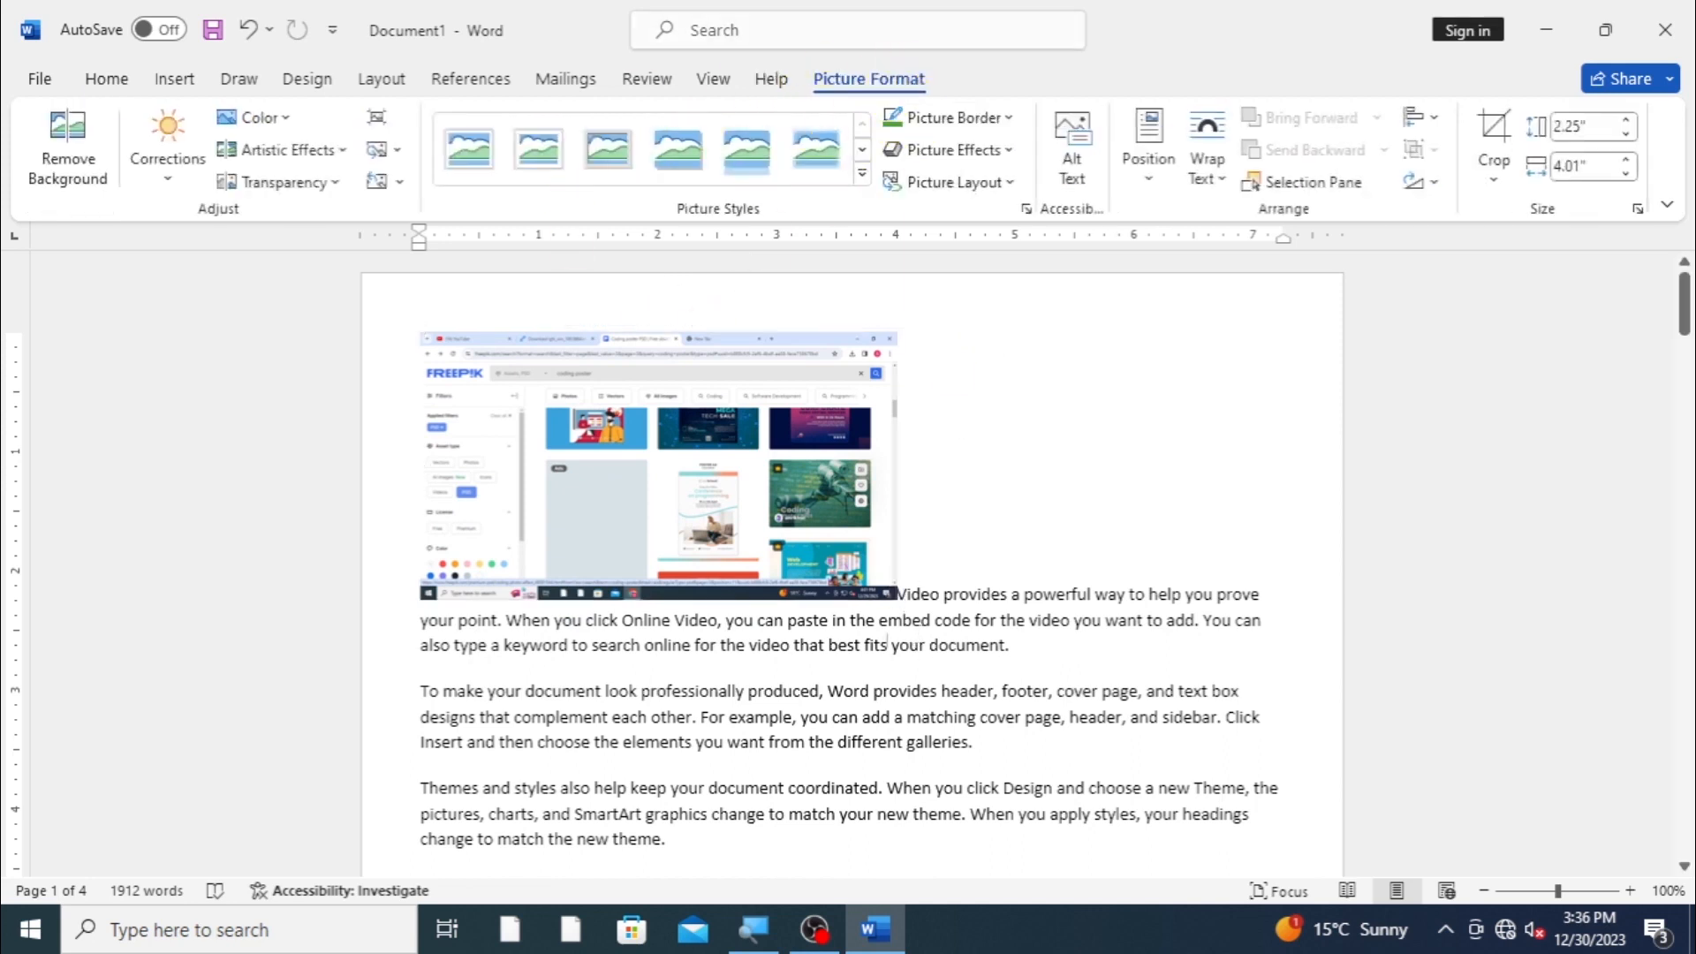
{"action": "left_click", "coordinate": [765, 521]}
{"action": "left_click_drag", "start_coordinate": [898, 332], "coordinate": [658, 455]}
{"action": "left_click", "coordinate": [663, 568]}
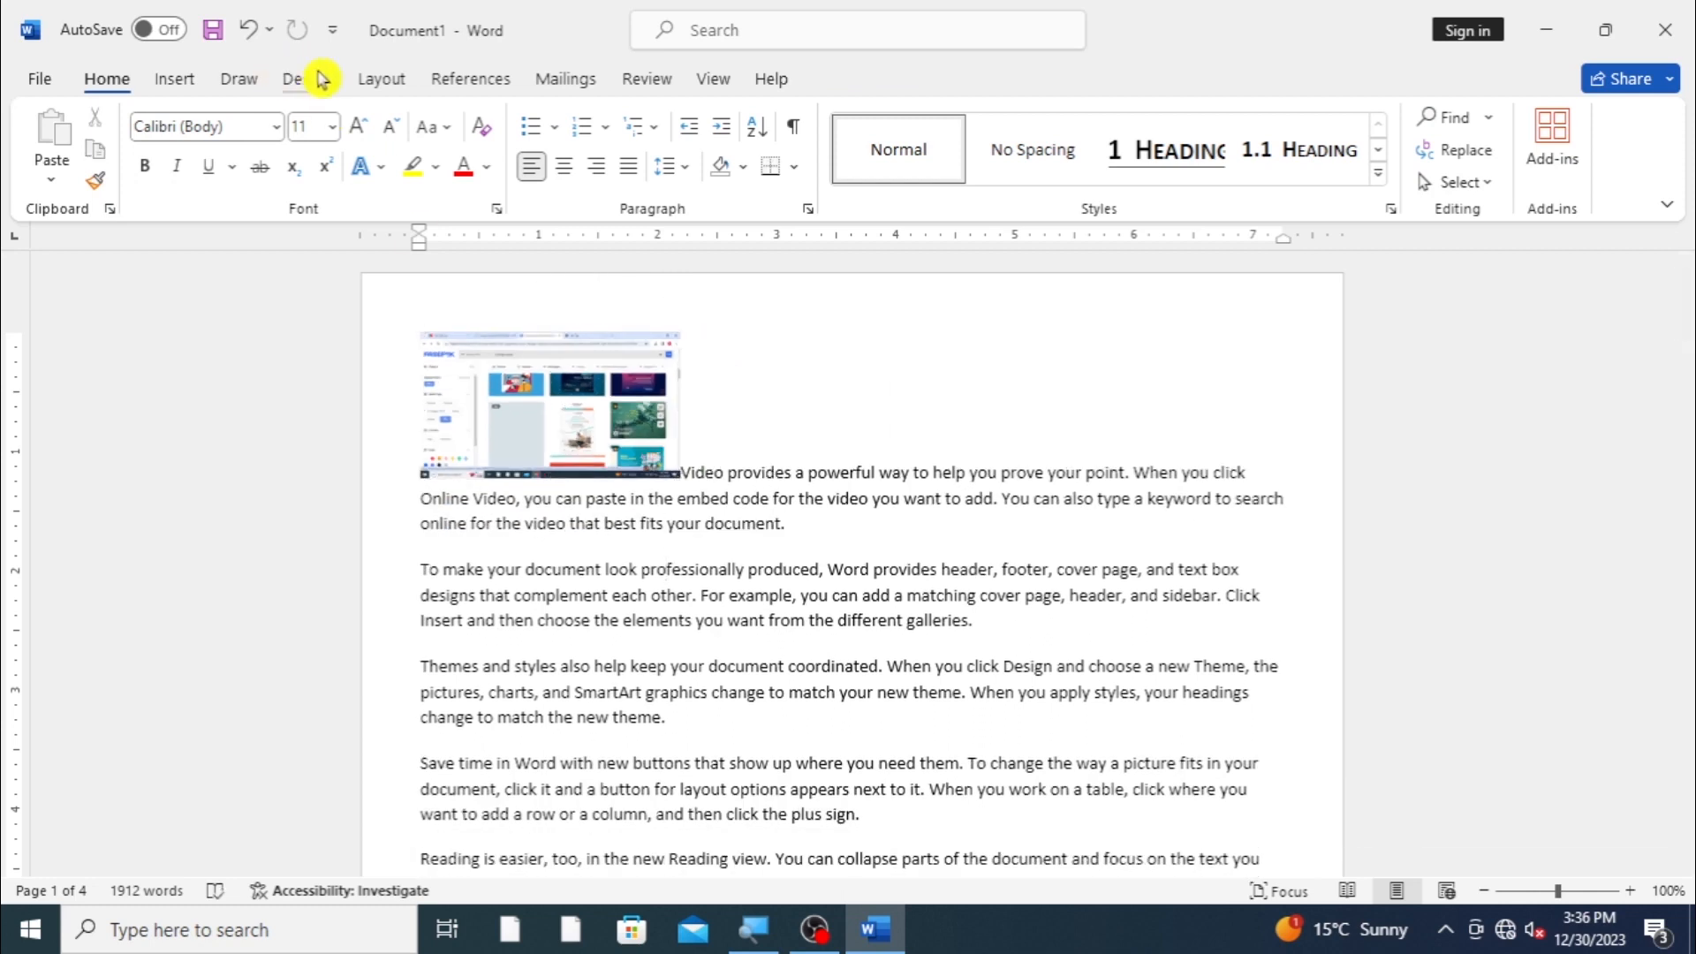
Step: Move the picture down into the body text, try different places among the paragraphs, and undo the last move
{"action": "left_click", "coordinate": [385, 80]}
{"action": "left_click_drag", "start_coordinate": [619, 415], "coordinate": [751, 668]}
{"action": "left_click", "coordinate": [861, 645]}
{"action": "left_click_drag", "start_coordinate": [861, 645], "coordinate": [739, 765]}
{"action": "left_click_drag", "start_coordinate": [813, 714], "coordinate": [711, 694]}
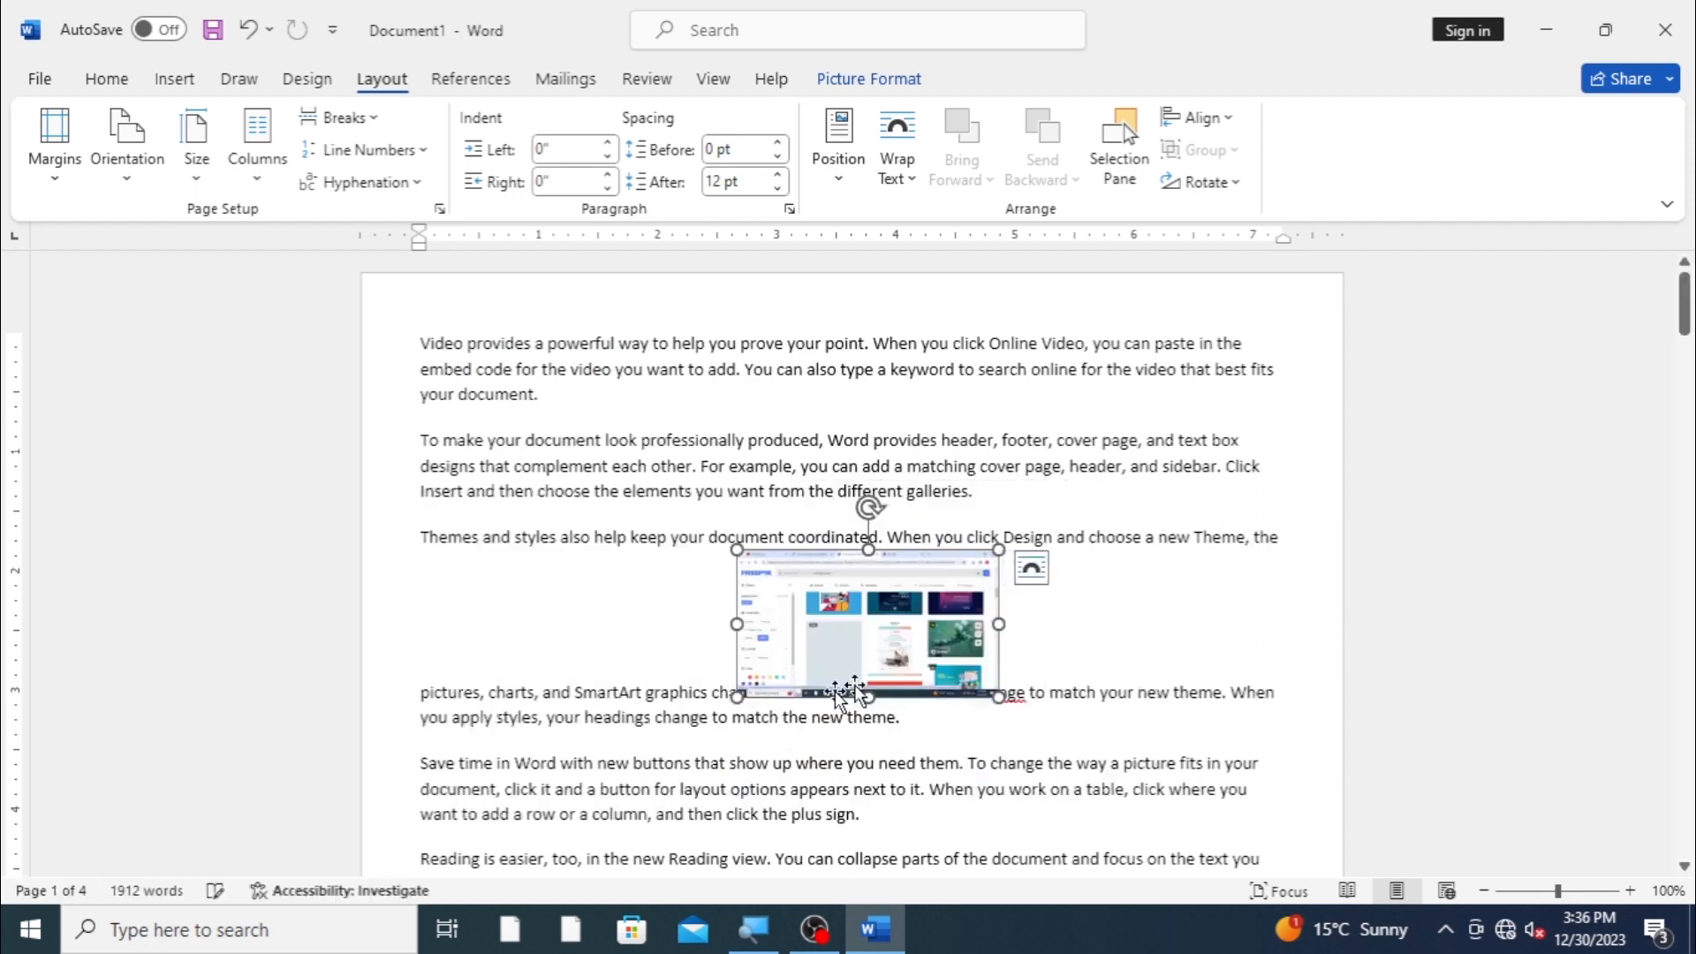
{"action": "key", "text": "ctrl+z"}
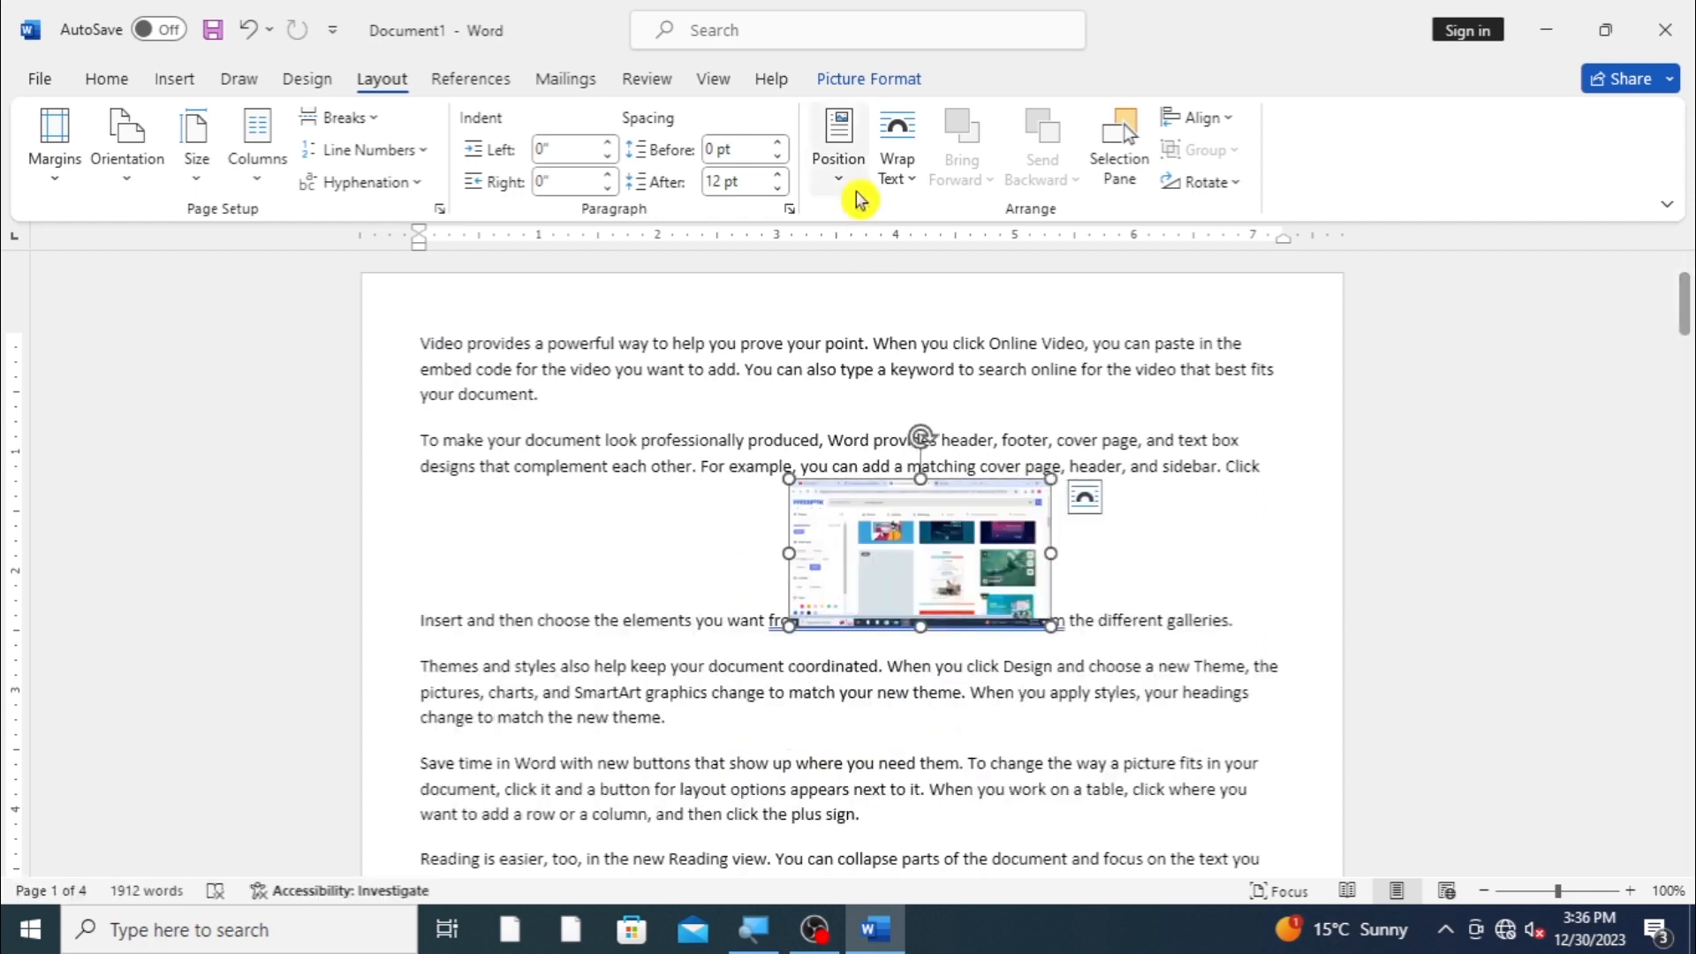
Step: Position the picture at the middle left of the page with text wrapping, then change its position to the top left
{"action": "left_click", "coordinate": [844, 172]}
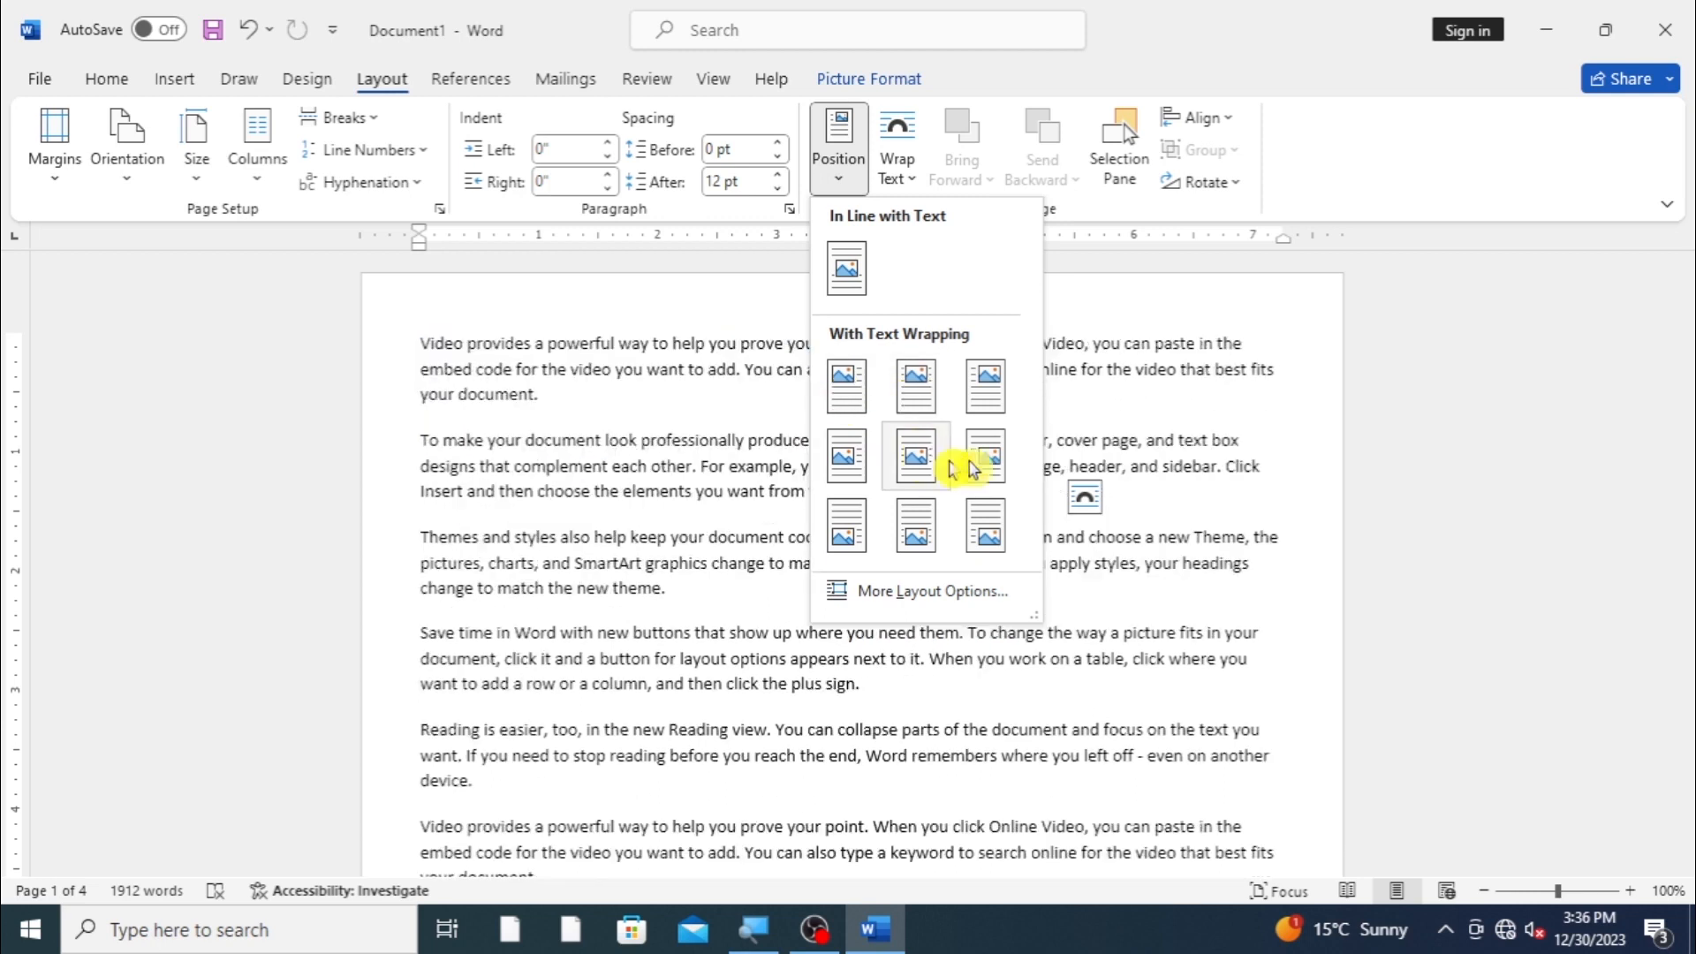
{"action": "left_click", "coordinate": [846, 455]}
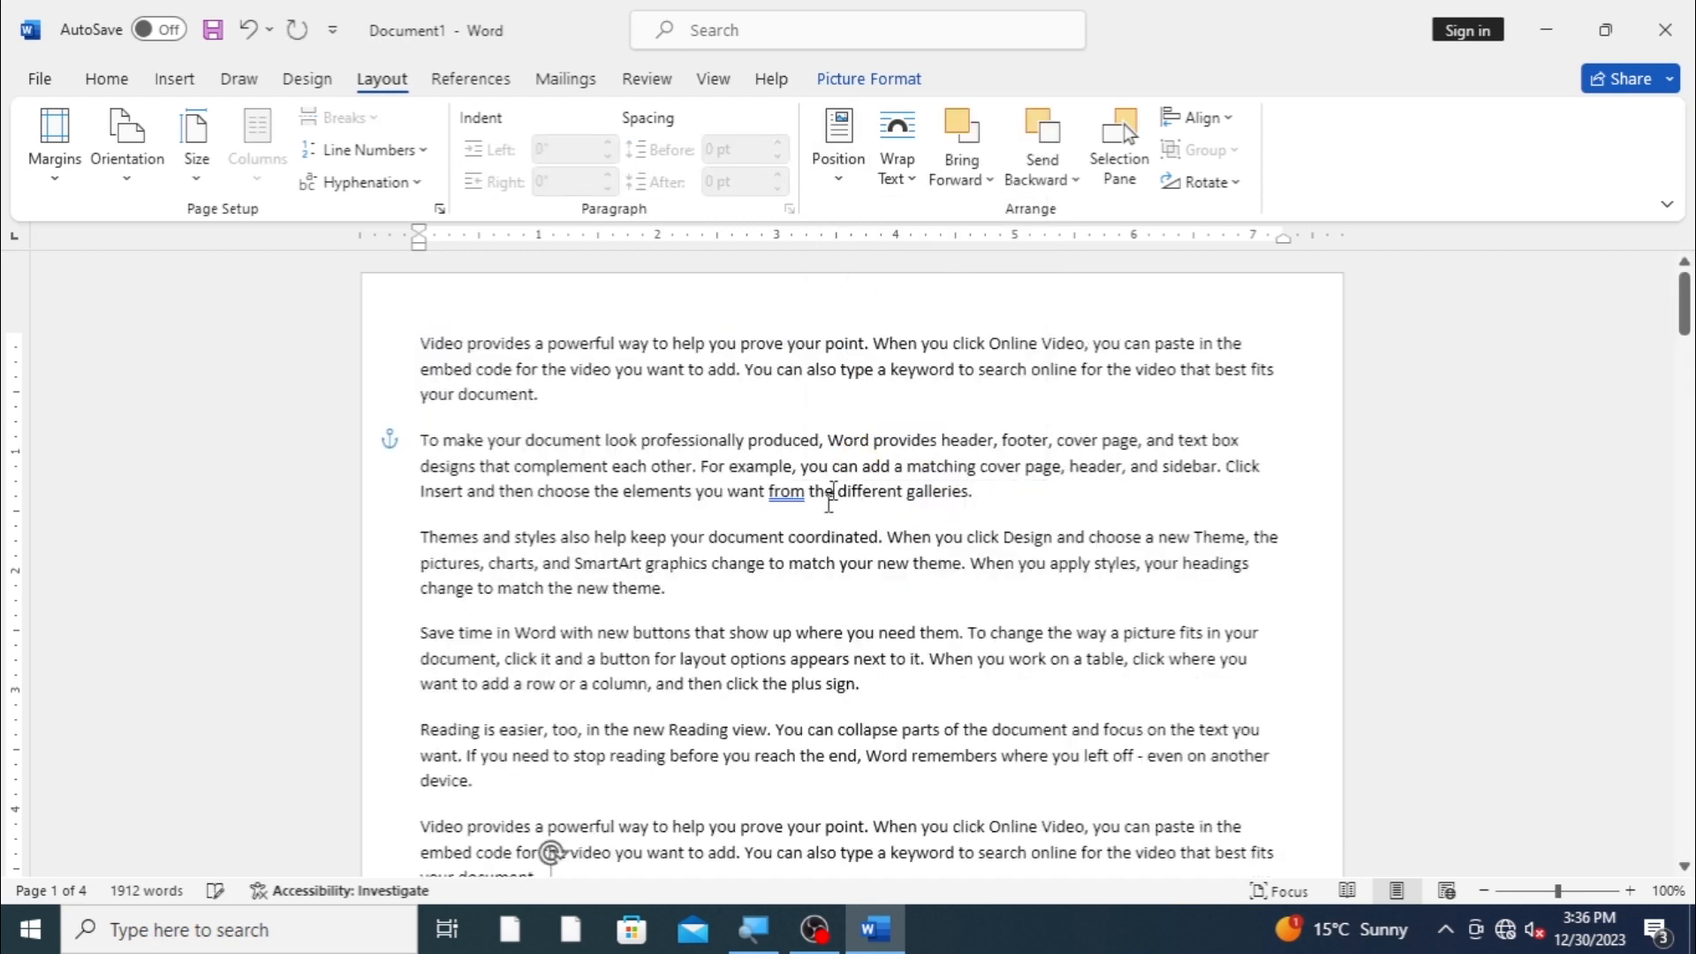
{"action": "scroll", "coordinate": [830, 495], "scroll_direction": "down", "scroll_amount": 4}
{"action": "left_click", "coordinate": [838, 150]}
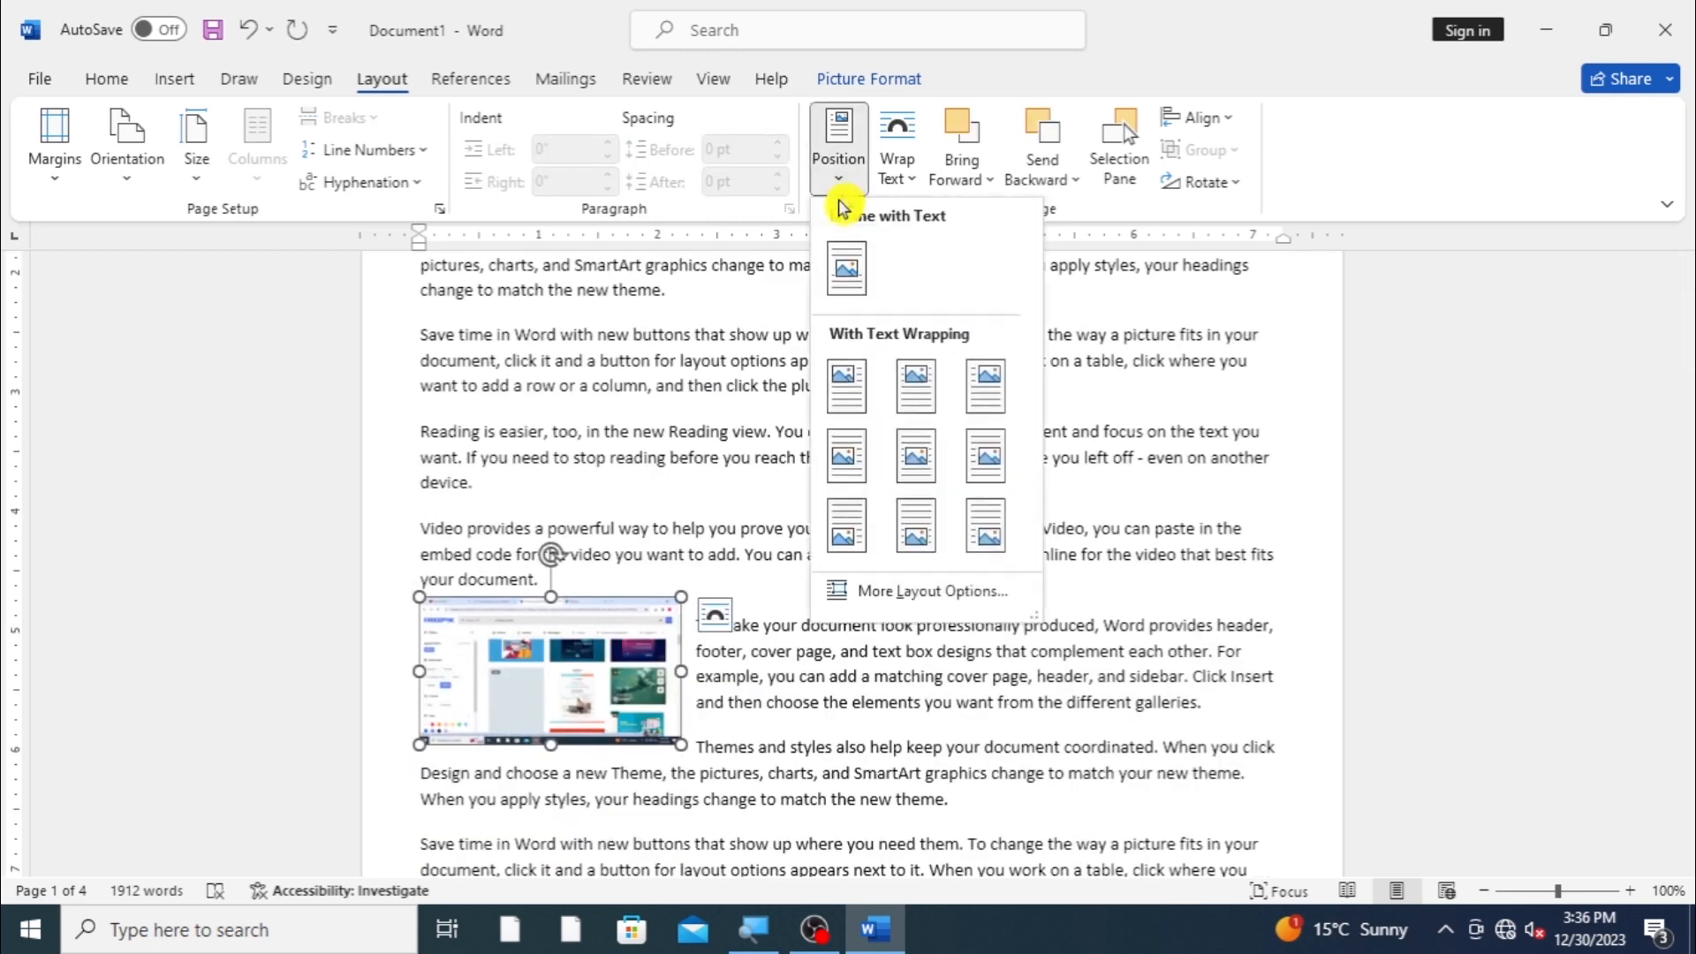
{"action": "left_click", "coordinate": [841, 389]}
{"action": "scroll", "coordinate": [739, 501], "scroll_direction": "up", "scroll_amount": 3}
{"action": "scroll", "coordinate": [738, 501], "scroll_direction": "up", "scroll_amount": 1}
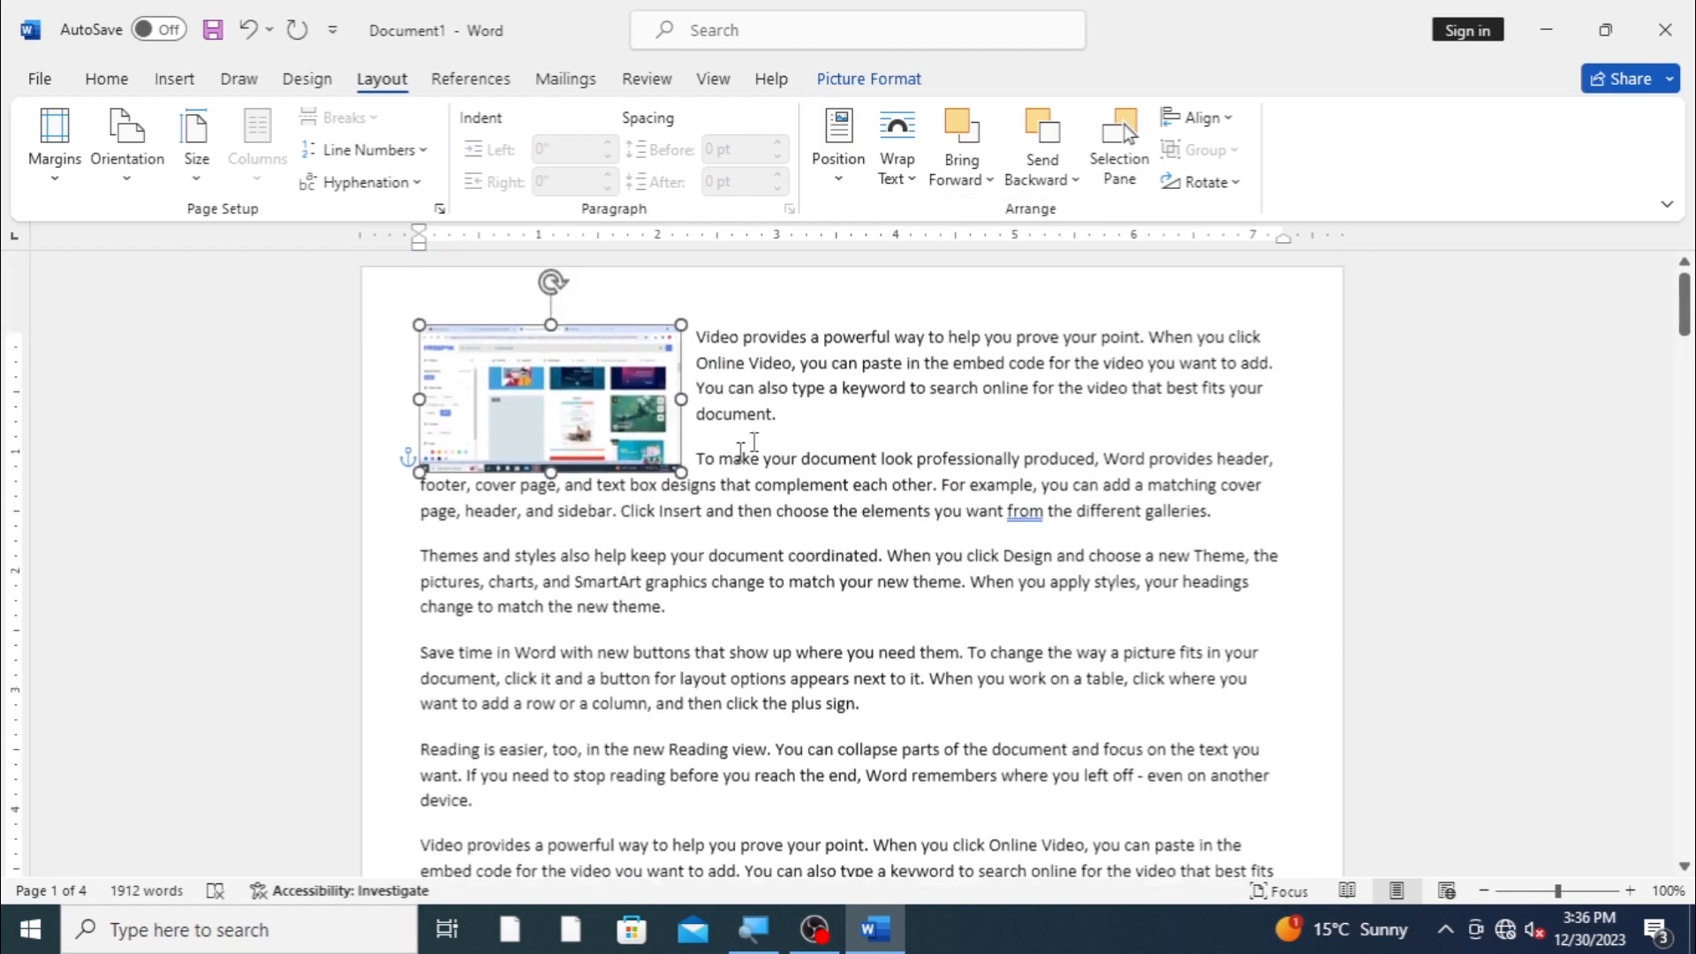
Step: Move the picture down among the paragraphs, return it to In Line with Text, and place it in the second paragraph's last line
{"action": "left_click_drag", "start_coordinate": [602, 396], "coordinate": [794, 574]}
{"action": "left_click", "coordinate": [842, 146]}
{"action": "left_click", "coordinate": [844, 267]}
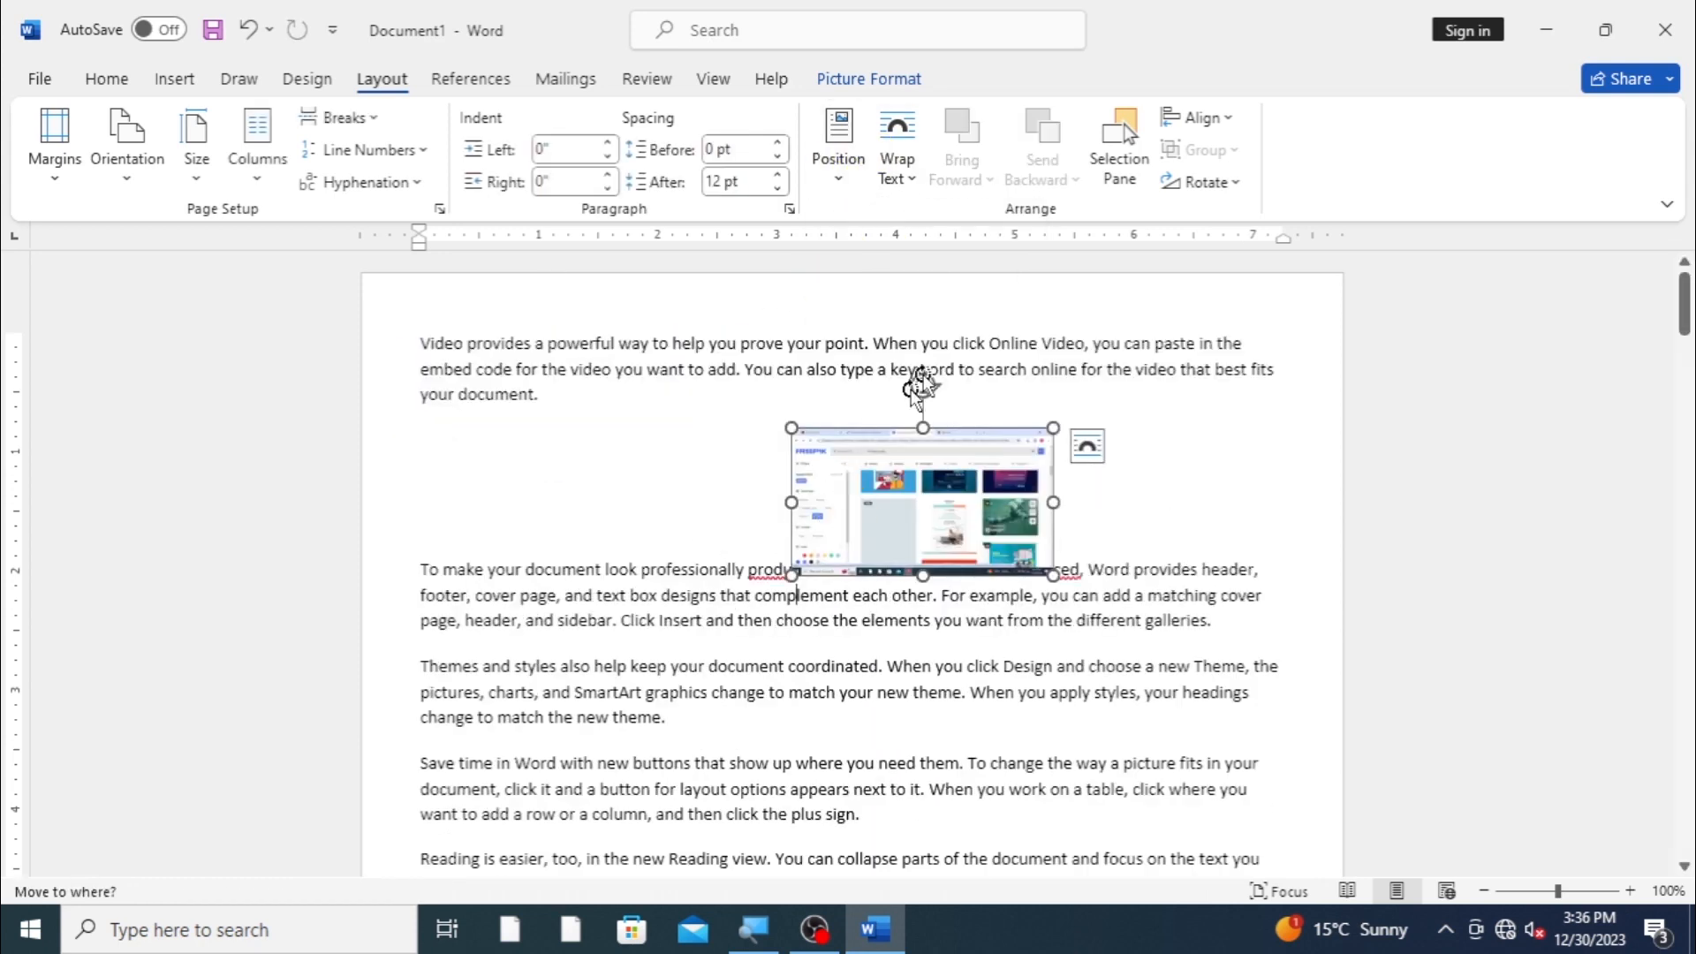
{"action": "left_click_drag", "start_coordinate": [948, 478], "coordinate": [880, 618]}
Step: Set the picture's text wrapping to Square and shift it slightly down between the second and third paragraphs
{"action": "left_click", "coordinate": [901, 146]}
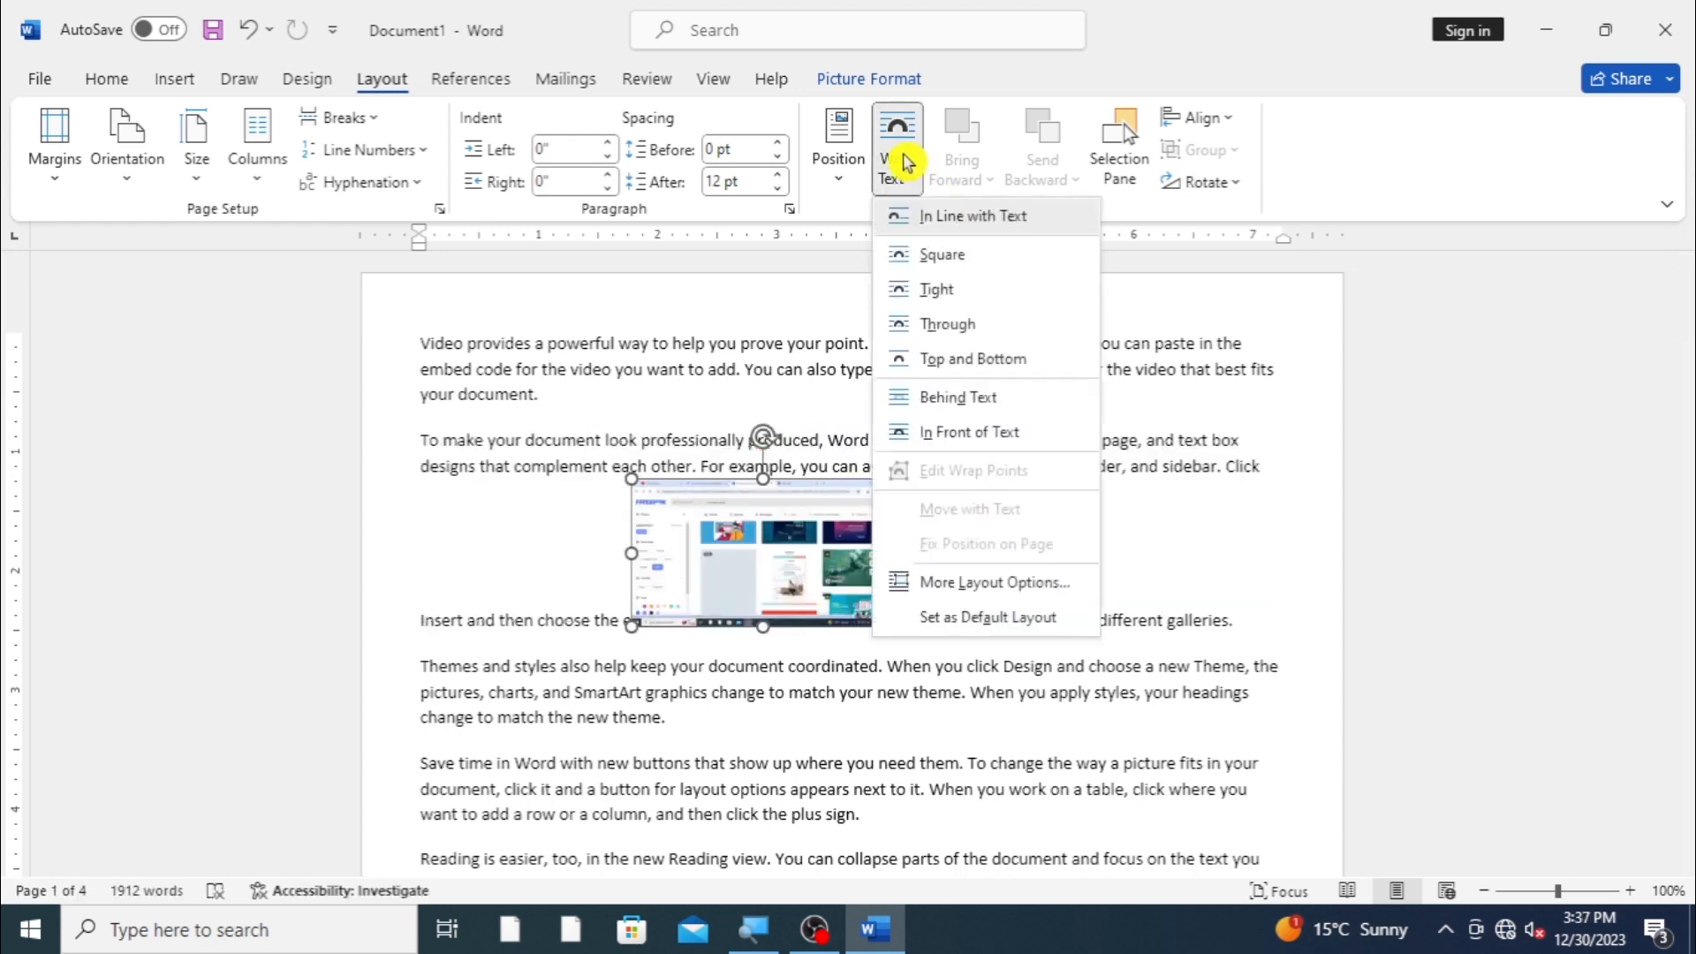
{"action": "left_click", "coordinate": [930, 261]}
{"action": "left_click_drag", "start_coordinate": [744, 566], "coordinate": [757, 580]}
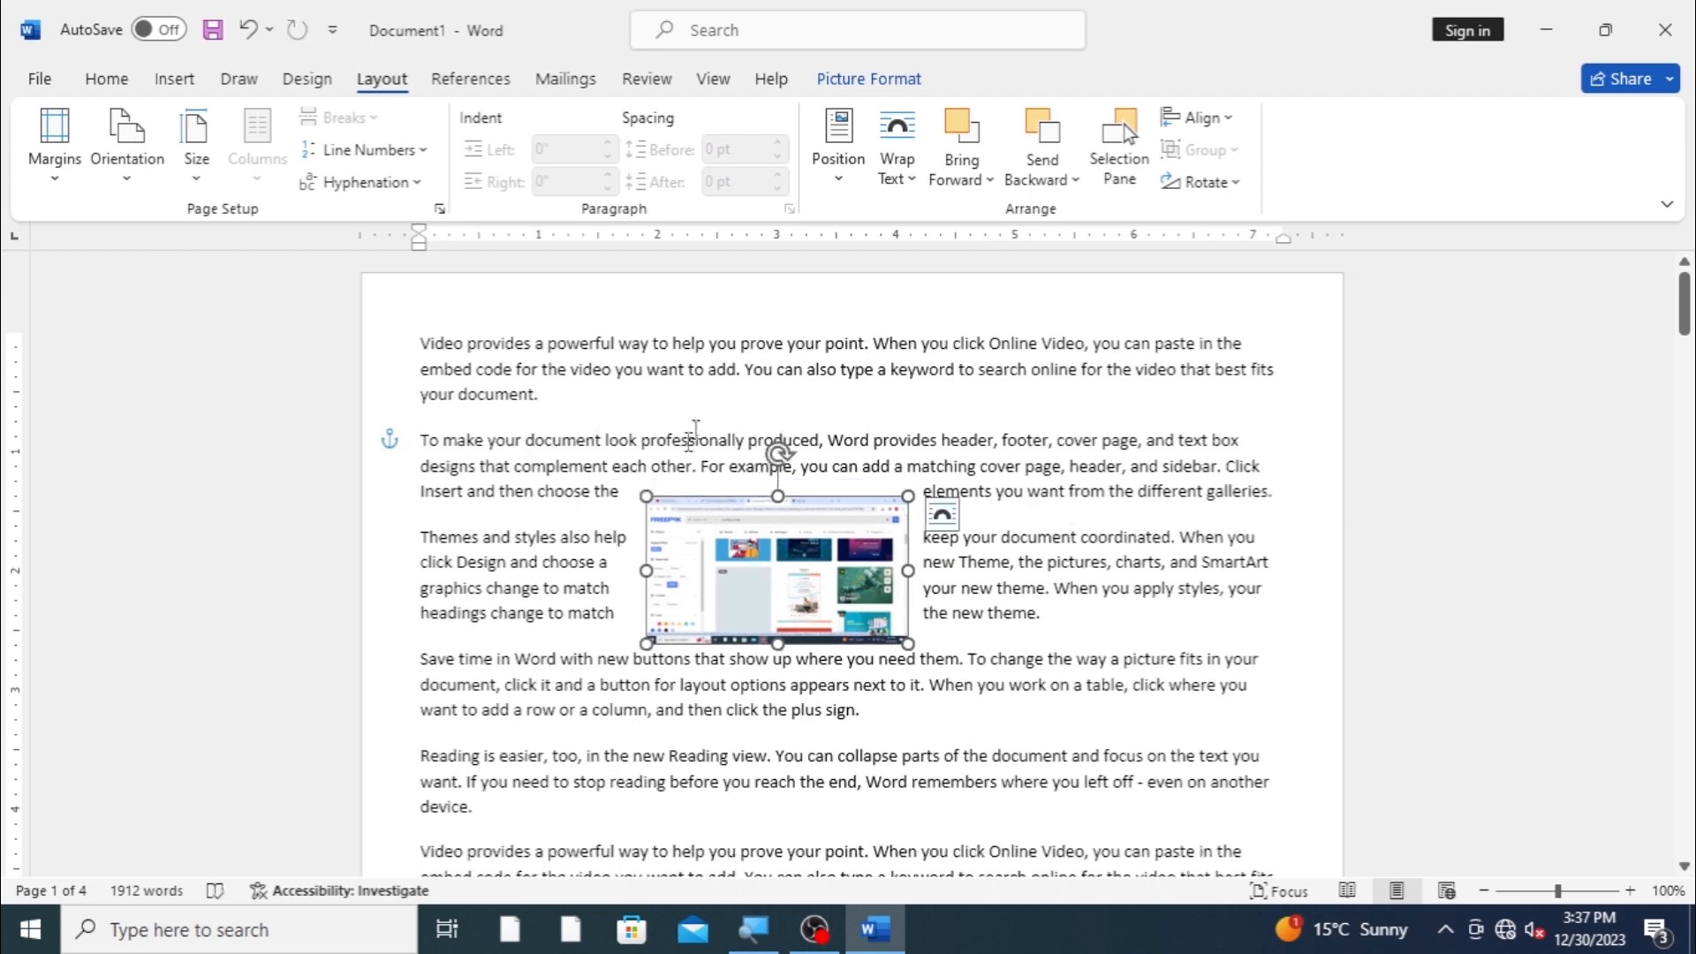
Step: Change the picture's text wrapping to Tight and enter "++" at the start of the second paragraph
{"action": "left_click", "coordinate": [898, 145]}
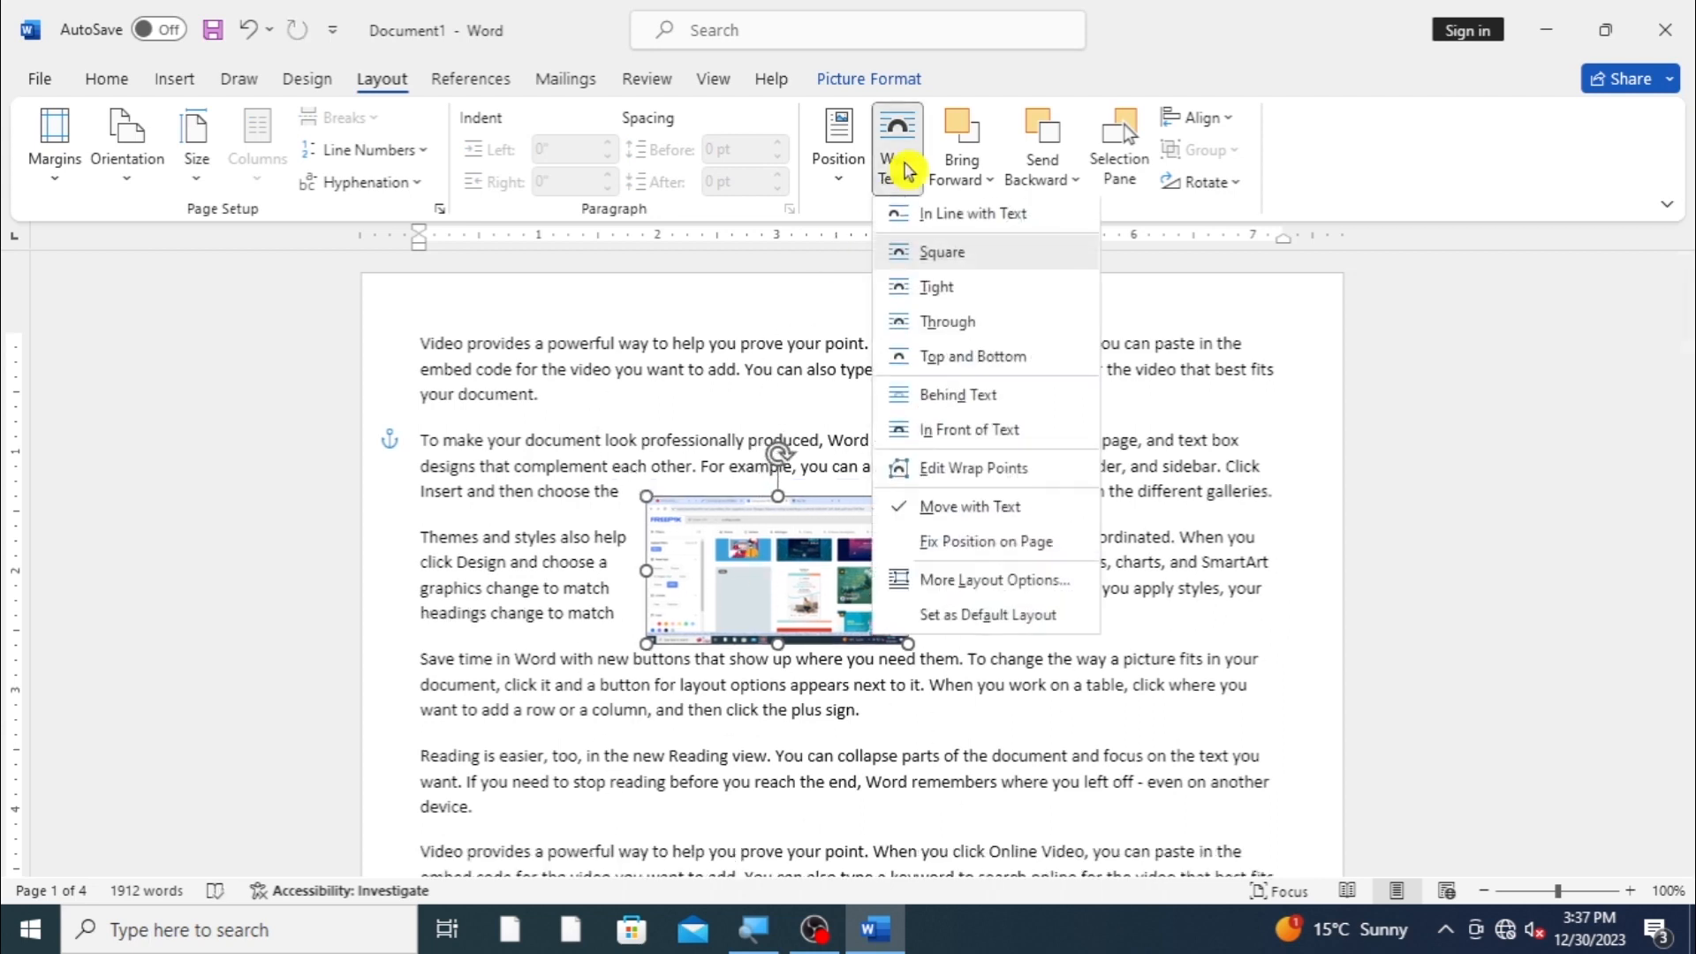
{"action": "left_click", "coordinate": [925, 291]}
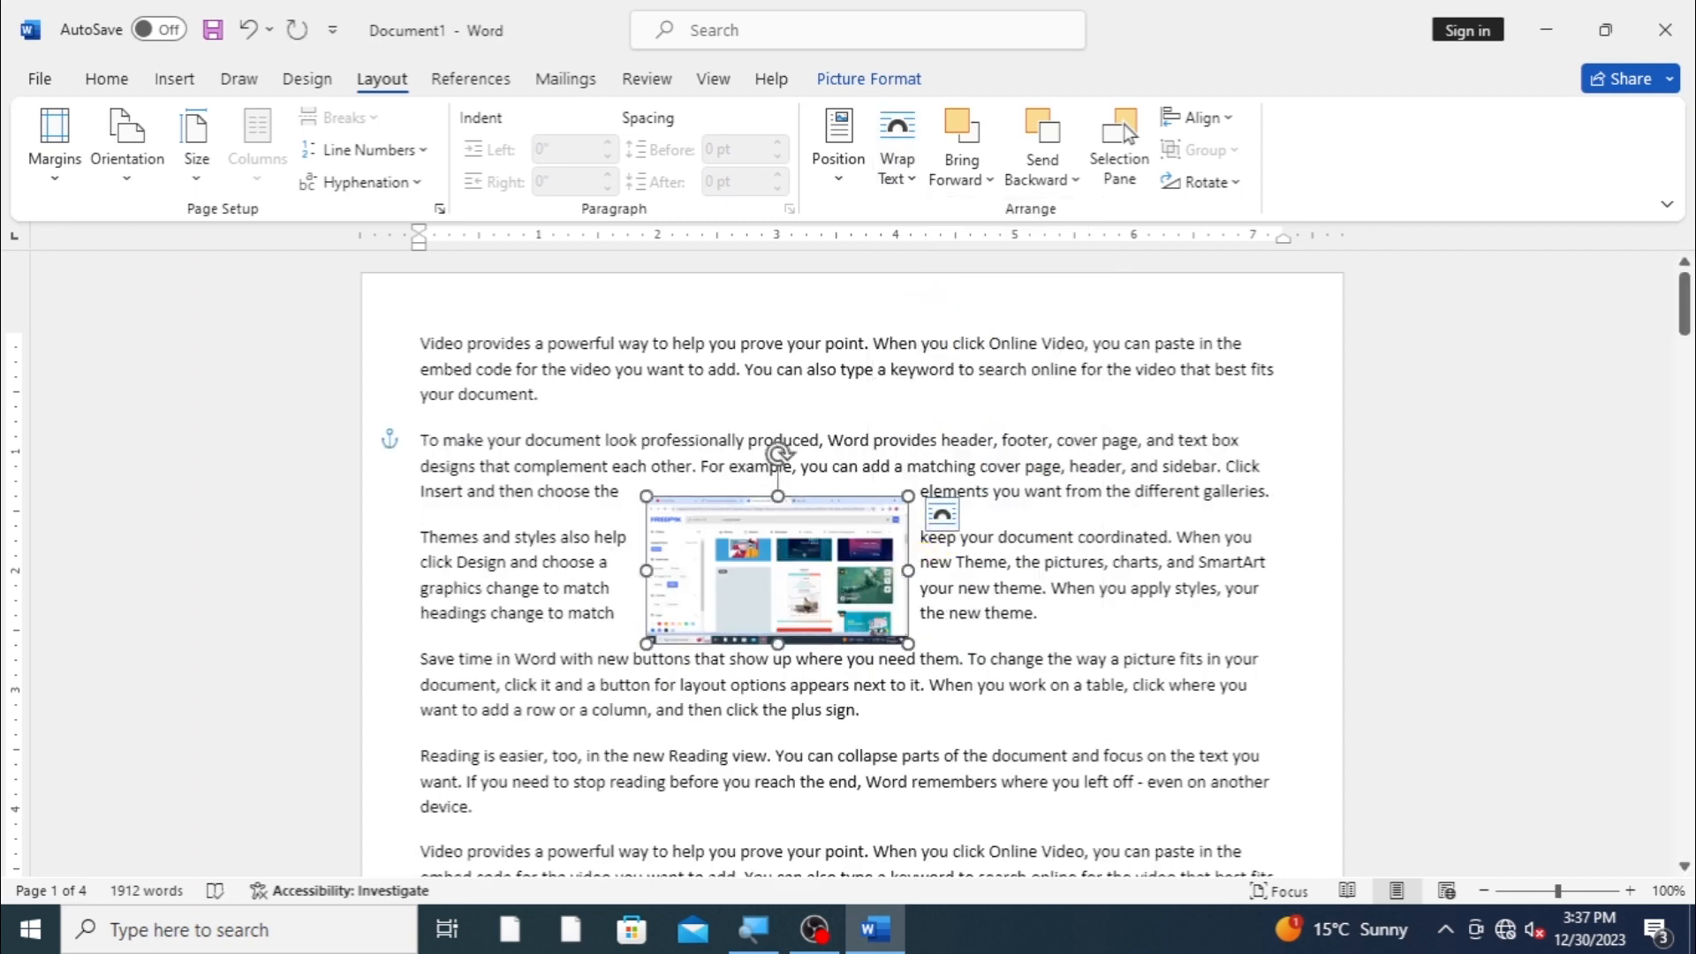
{"action": "type", "text": "++"}
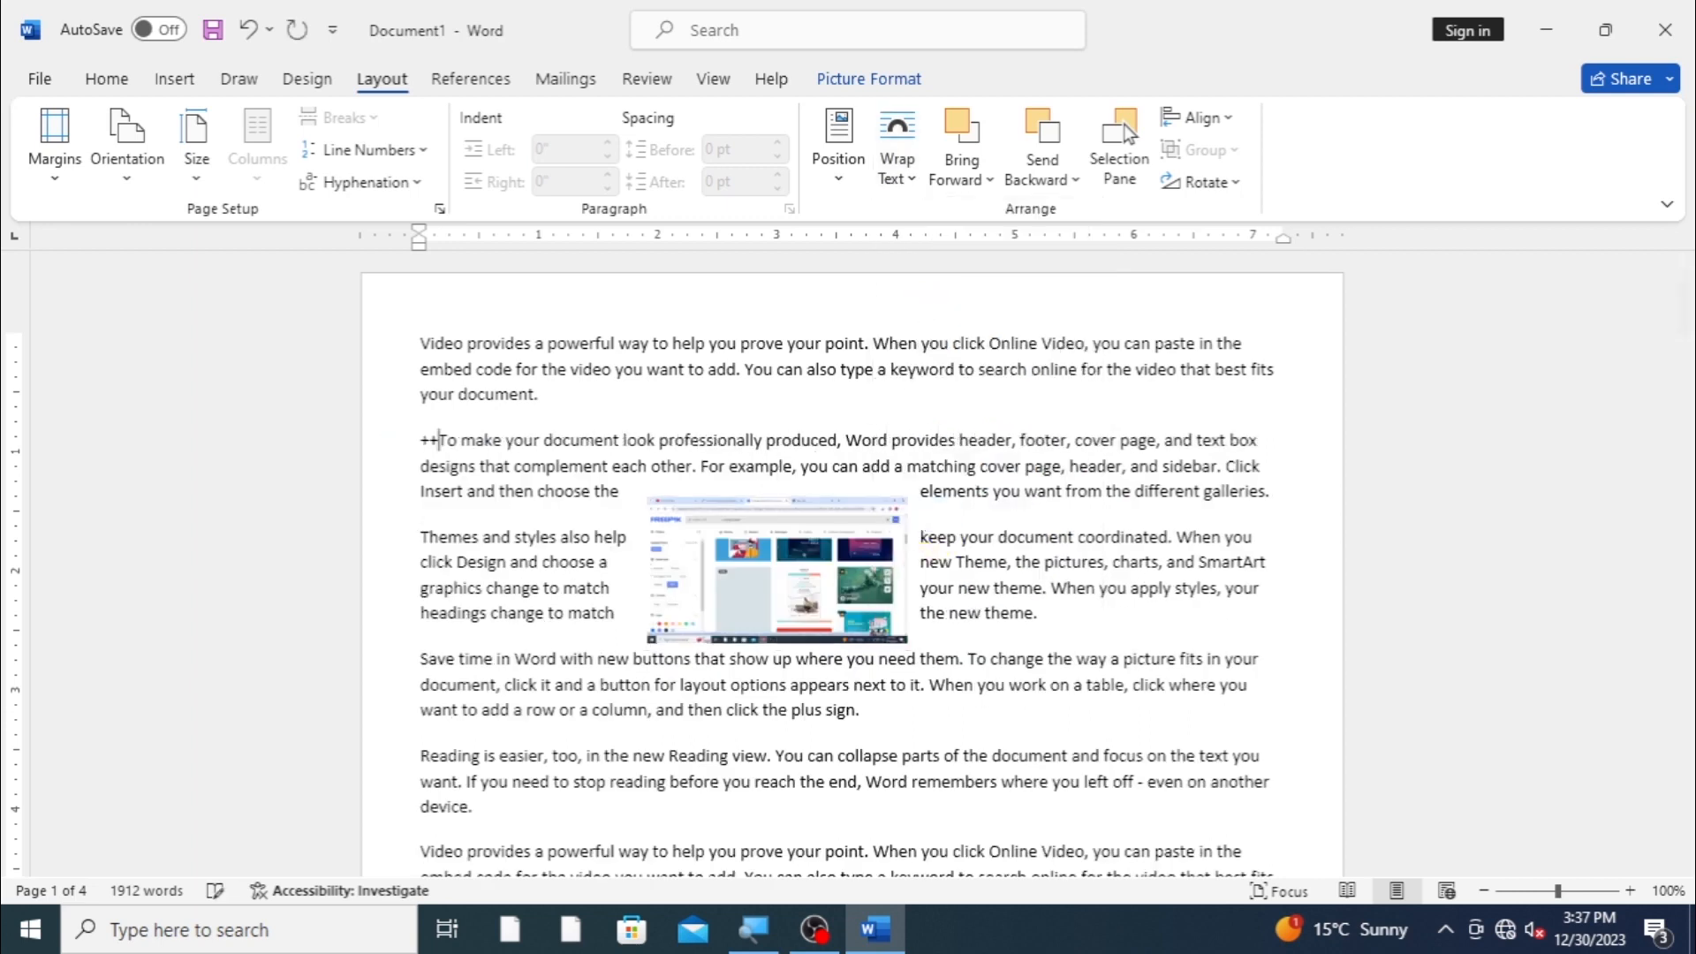
Step: Set the picture's wrapping to Through while shifting it down into the third paragraph, then switch the wrapping to Top and Bottom
{"action": "left_click", "coordinate": [892, 590]}
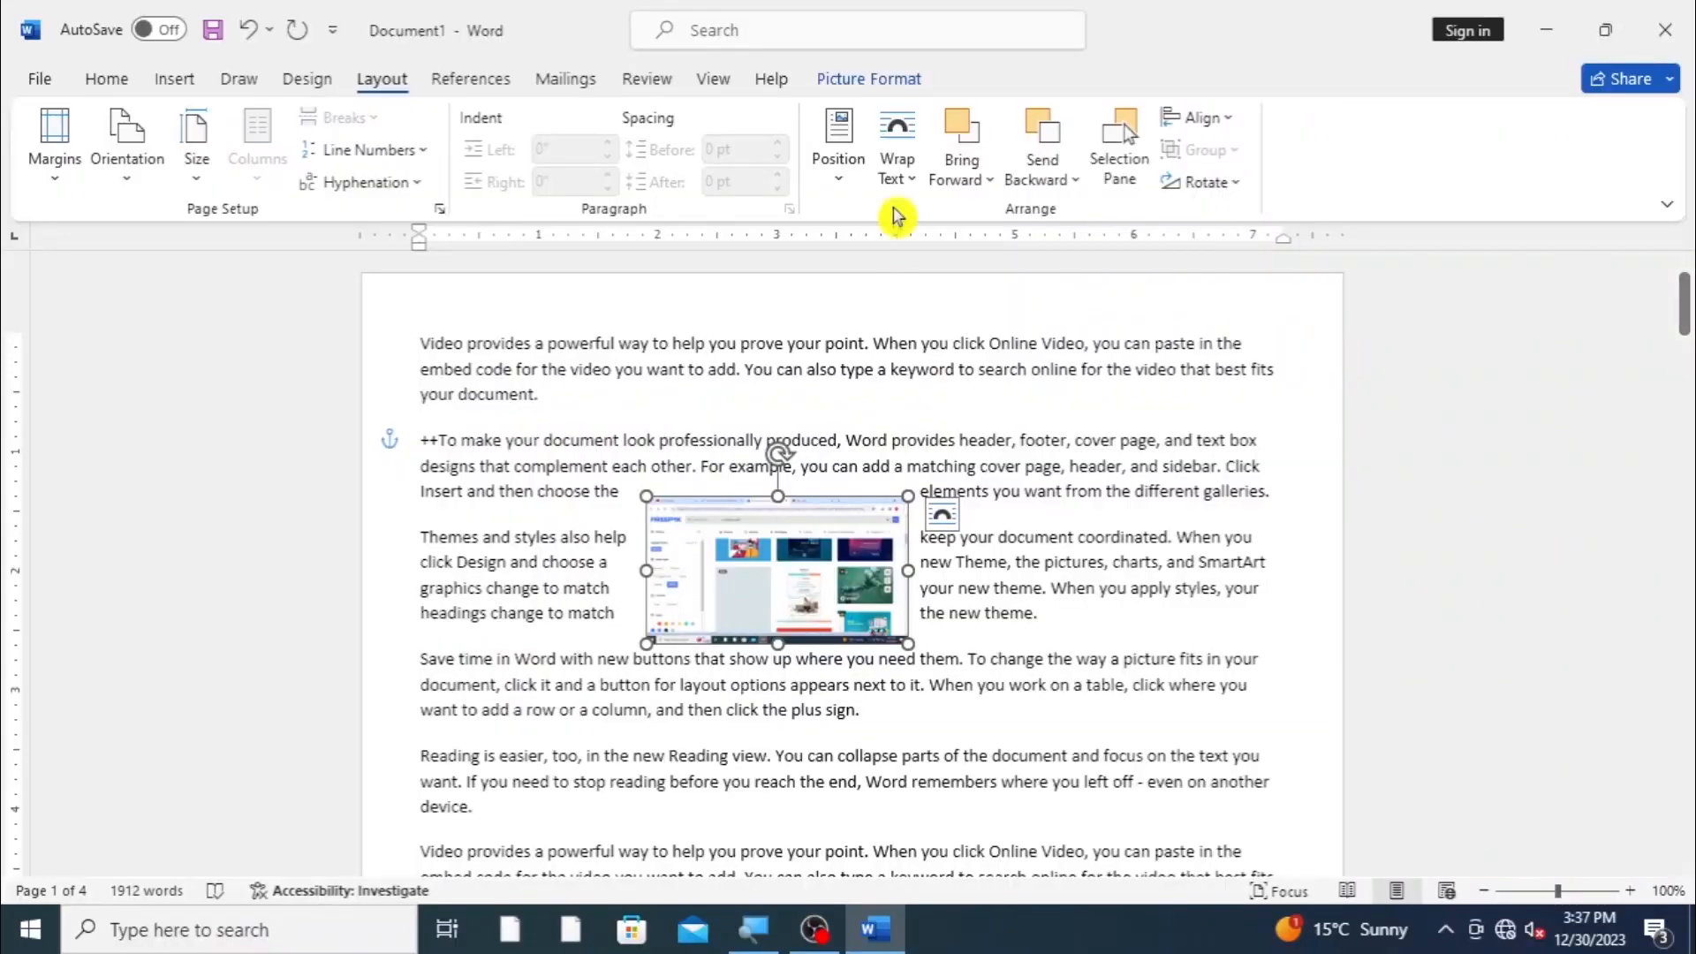
{"action": "left_click", "coordinate": [897, 168]}
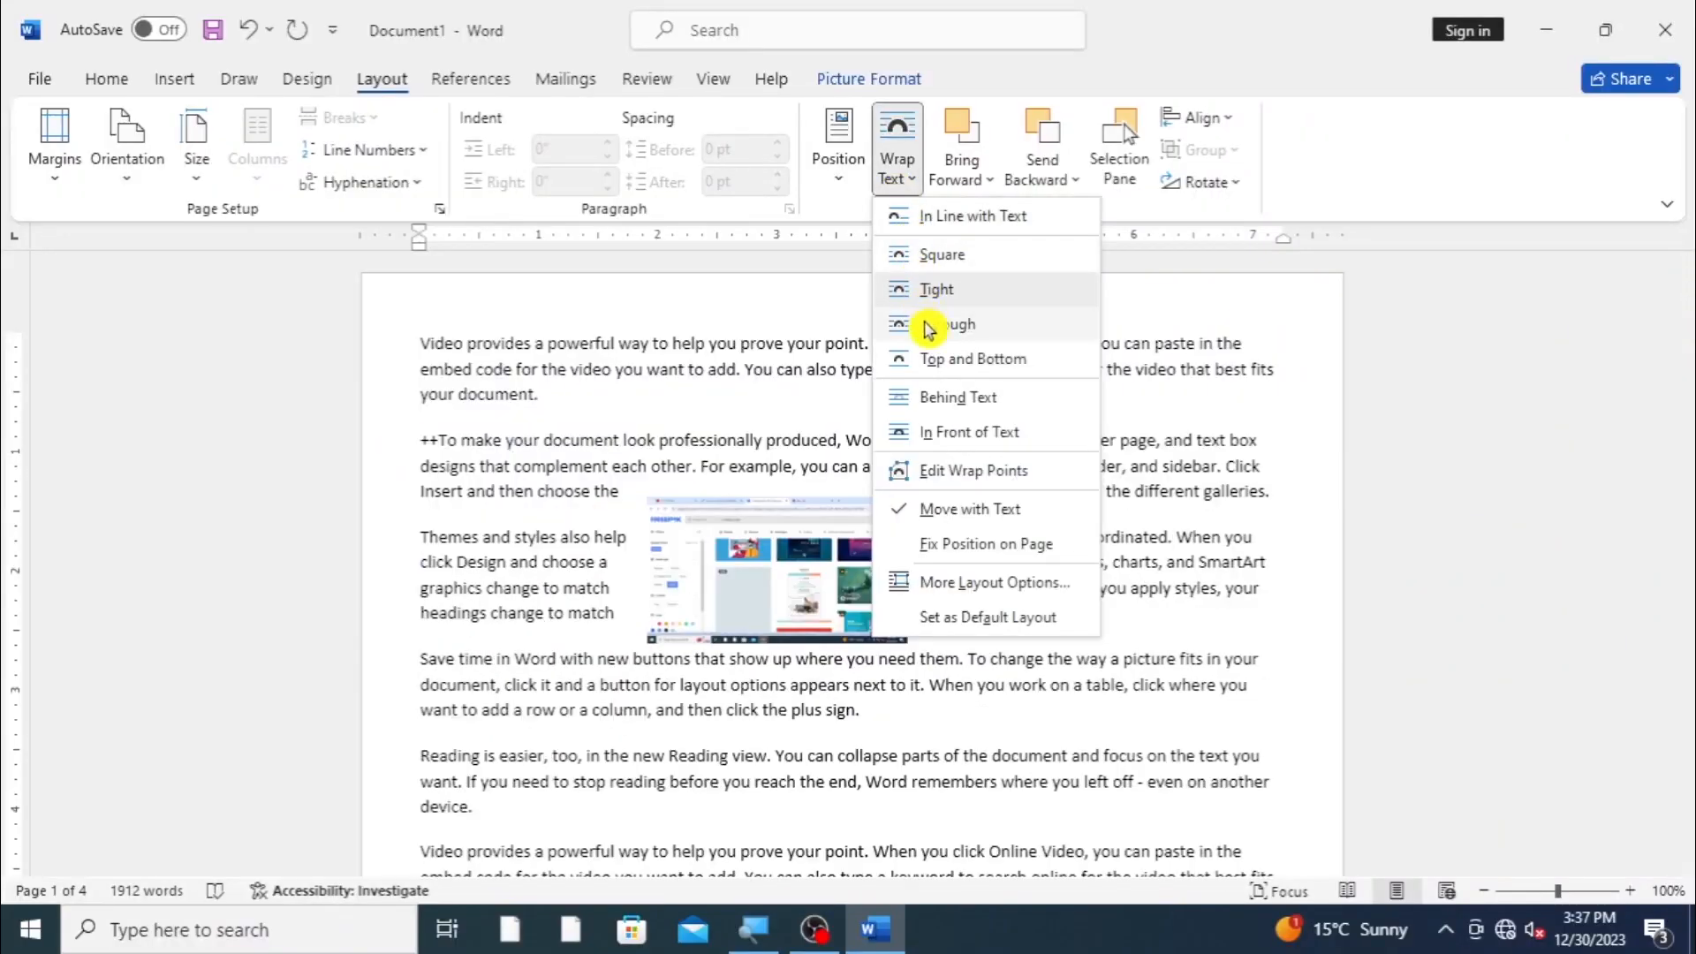
{"action": "left_click", "coordinate": [930, 331]}
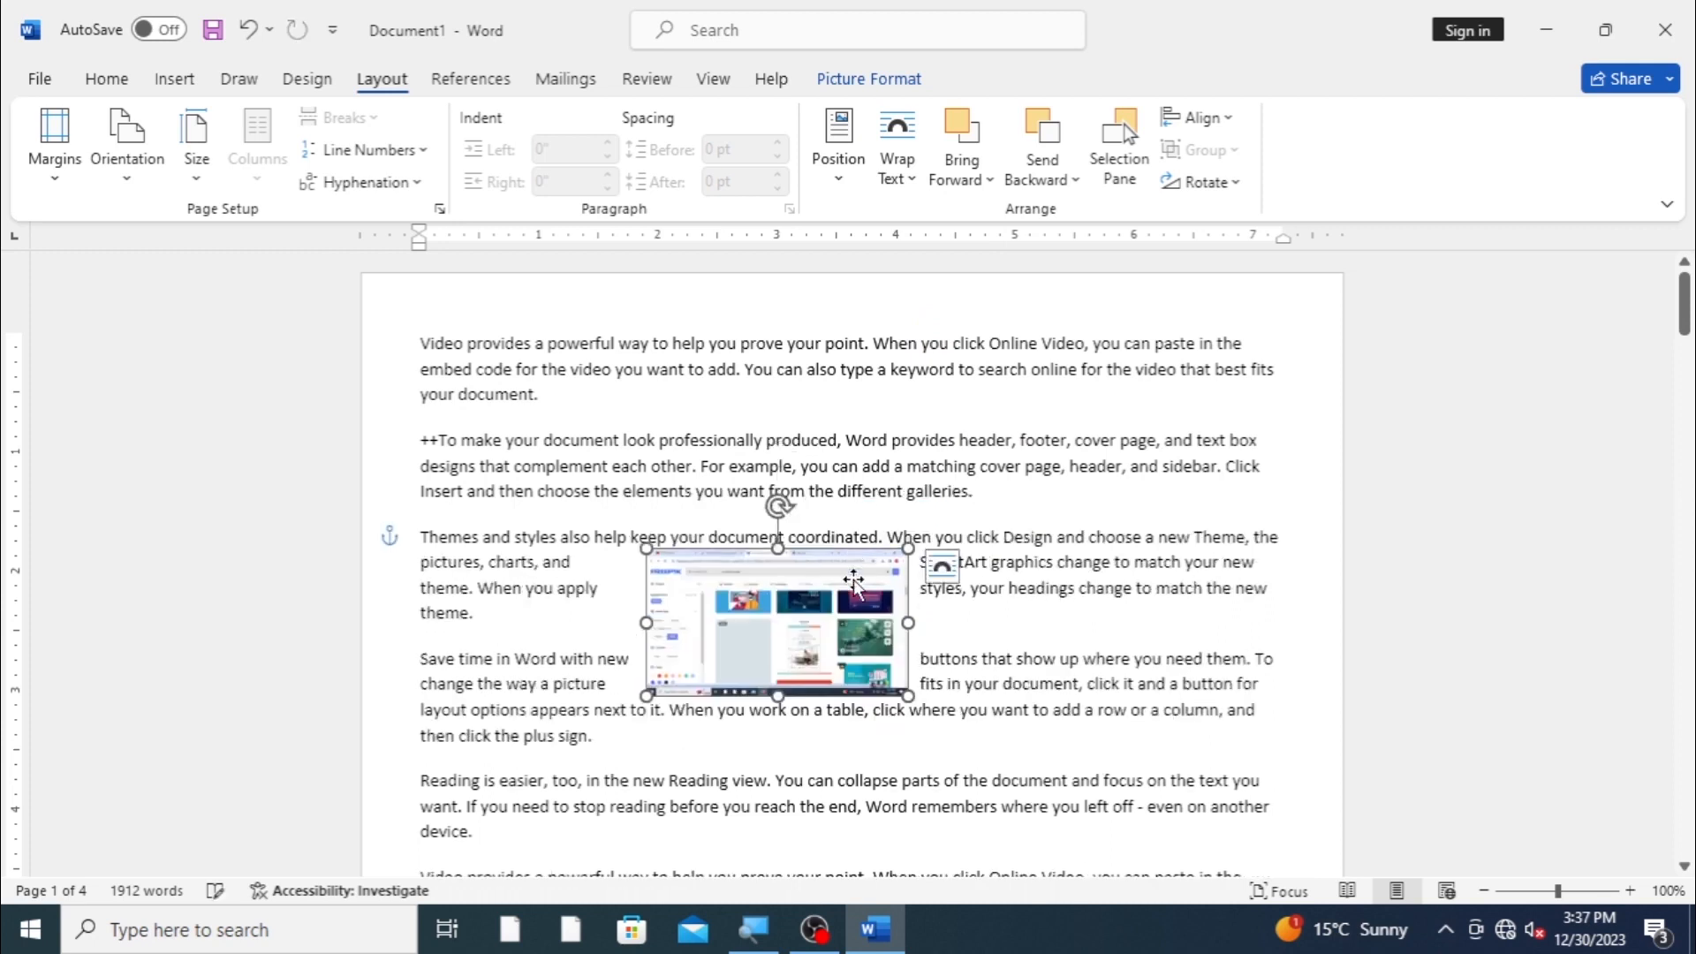
{"action": "left_click", "coordinate": [917, 176]}
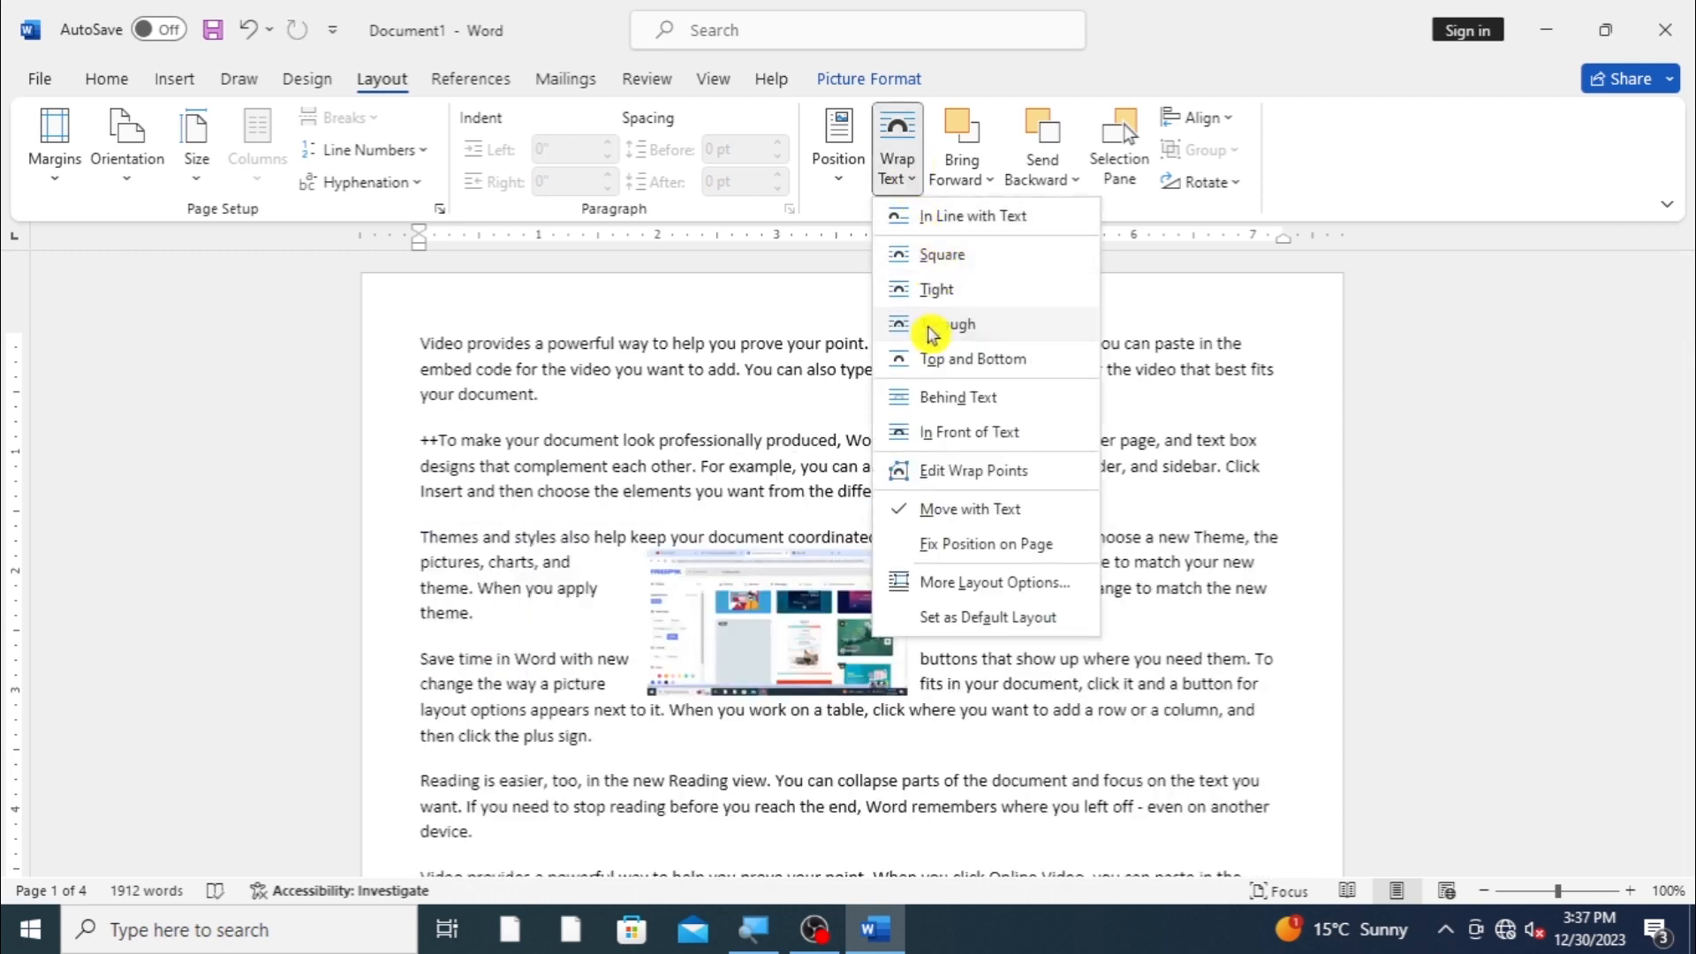
{"action": "left_click", "coordinate": [934, 374]}
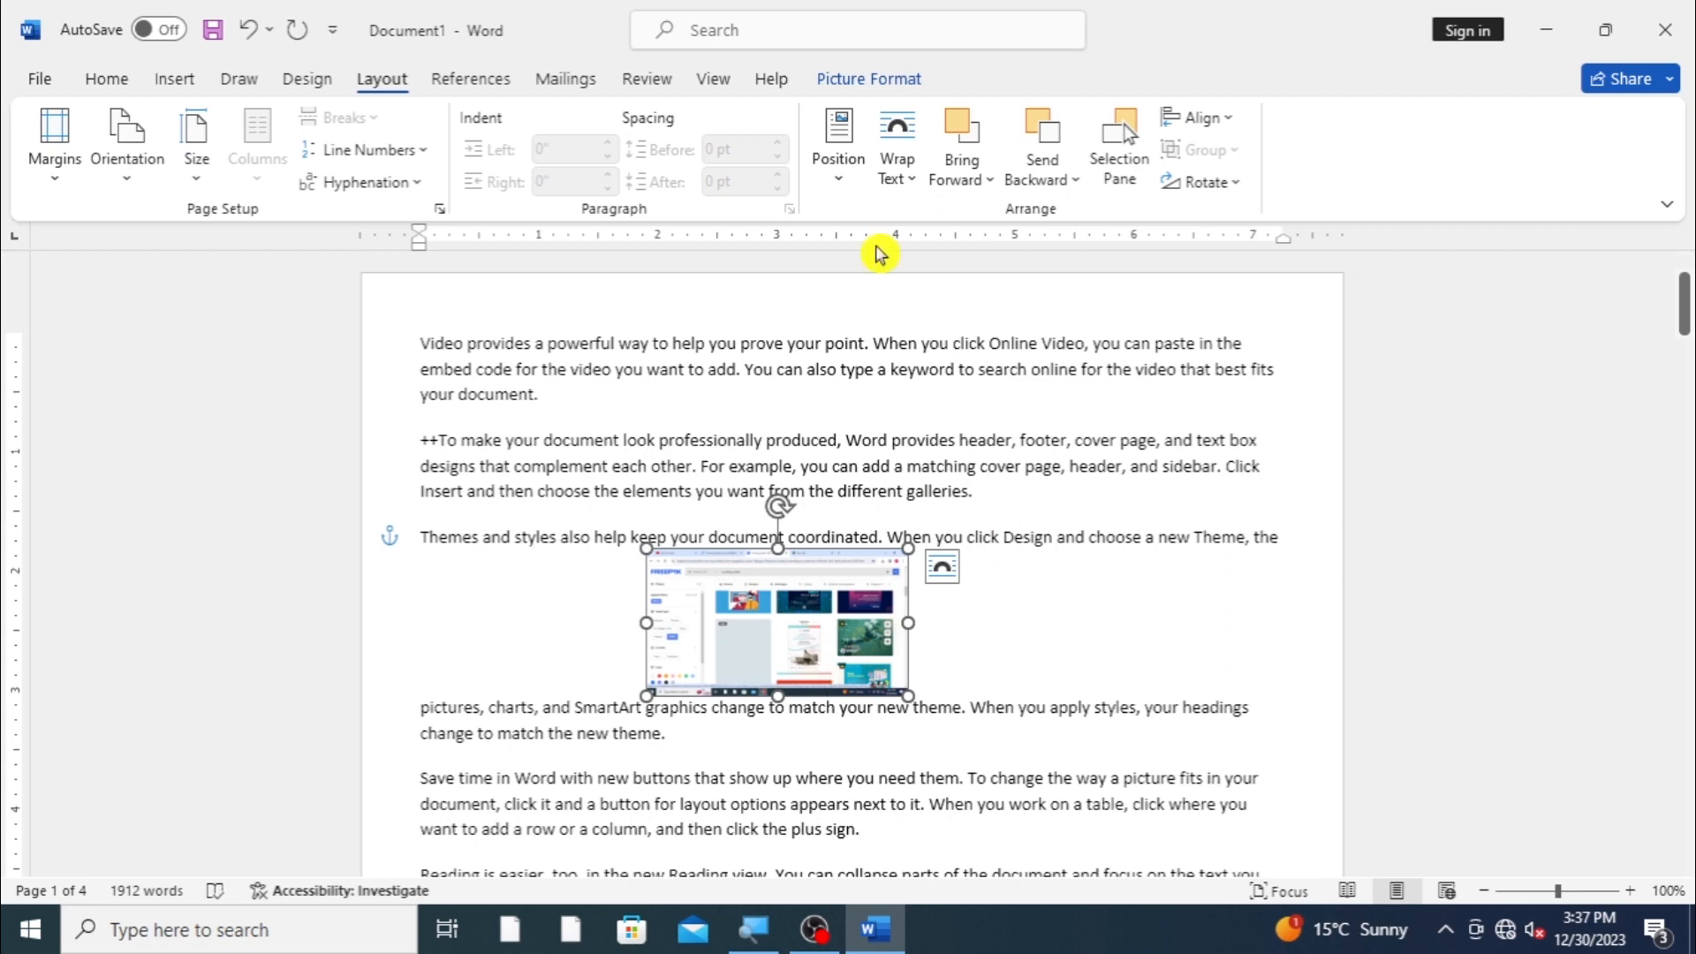
Step: Place the picture Behind Text, then change its wrapping to In Front of Text
{"action": "left_click", "coordinate": [895, 163]}
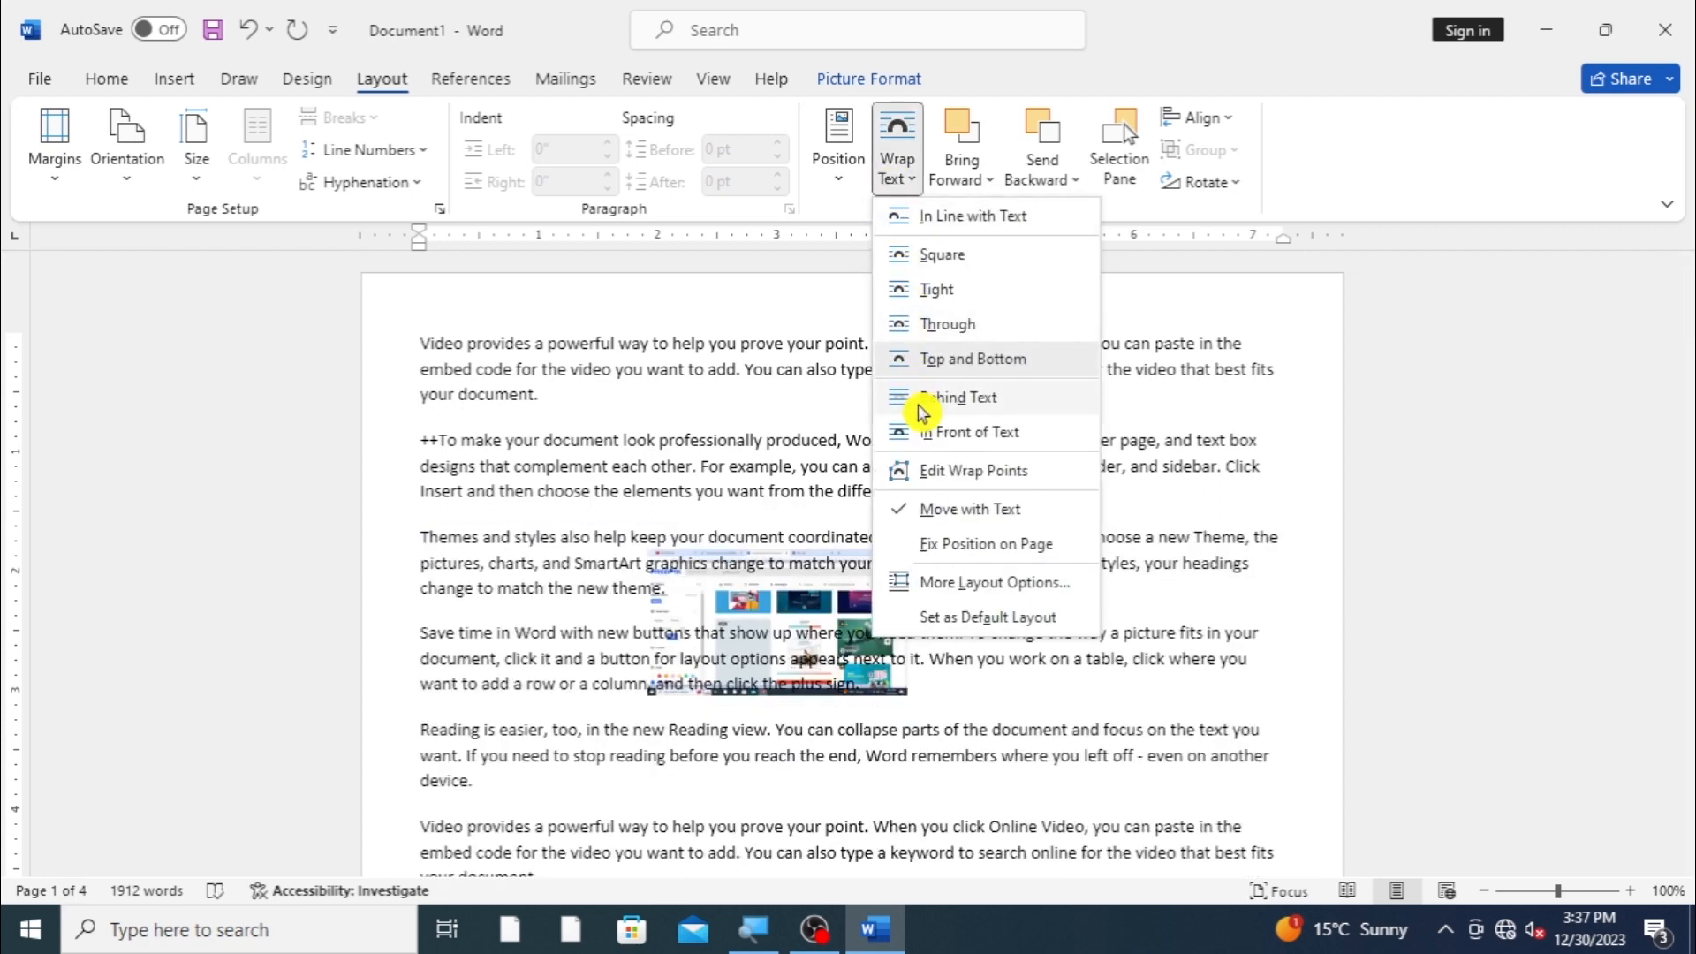
{"action": "left_click", "coordinate": [922, 410]}
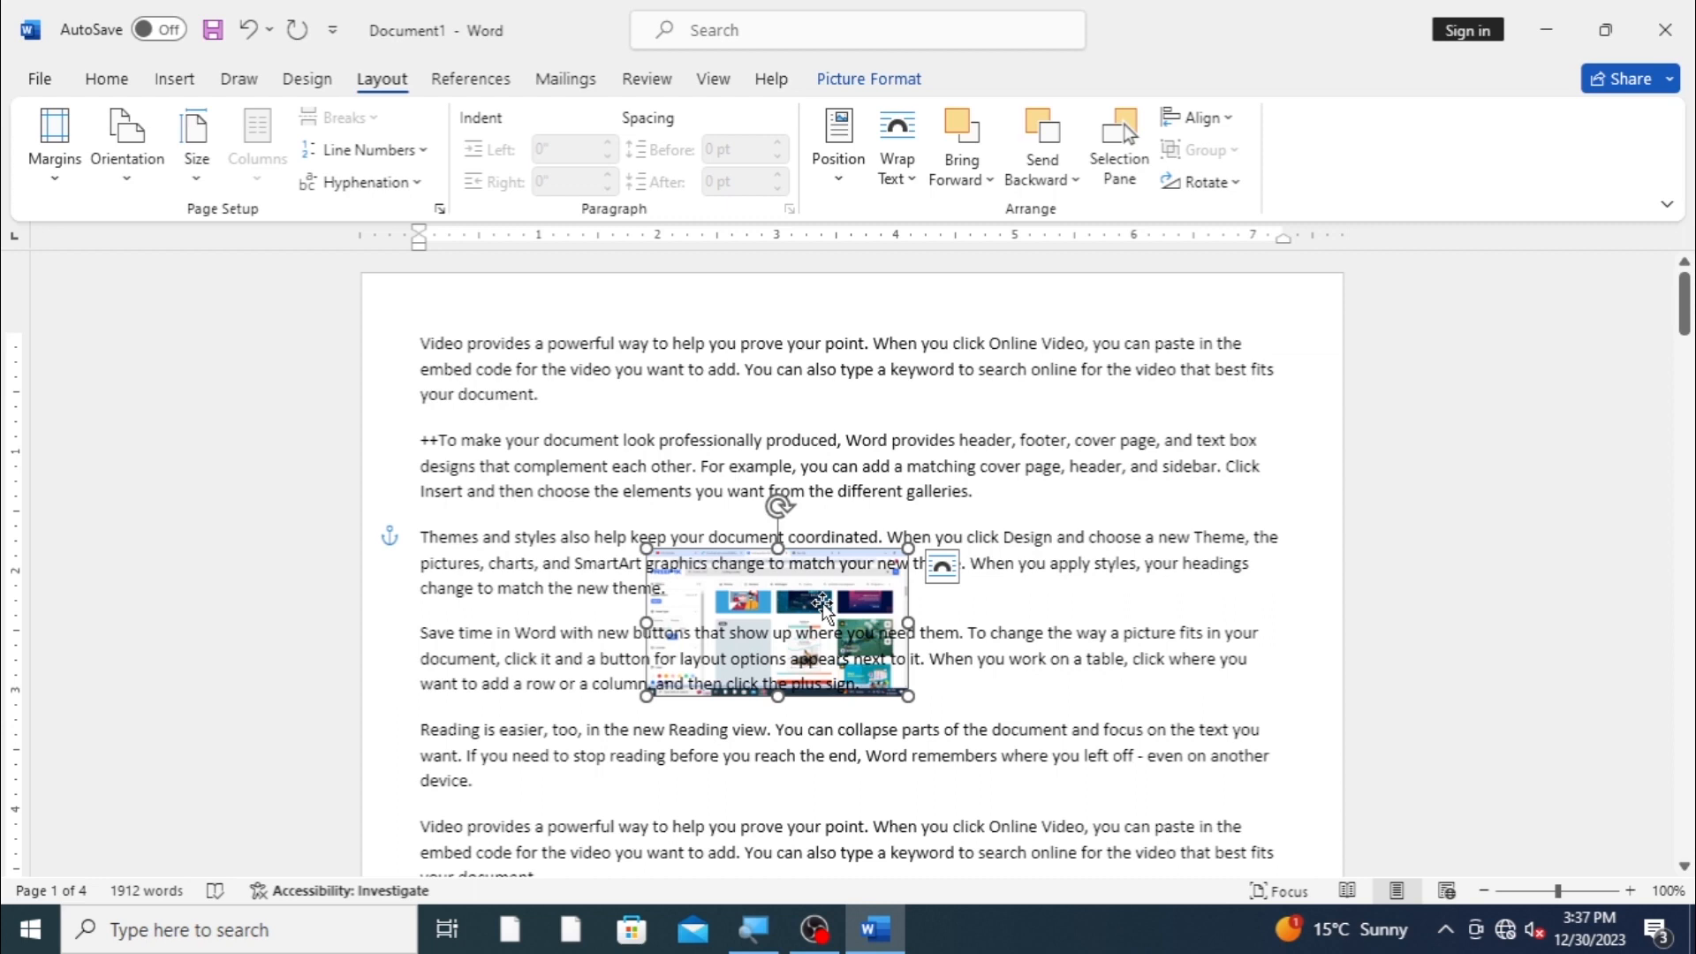
{"action": "left_click", "coordinate": [898, 168]}
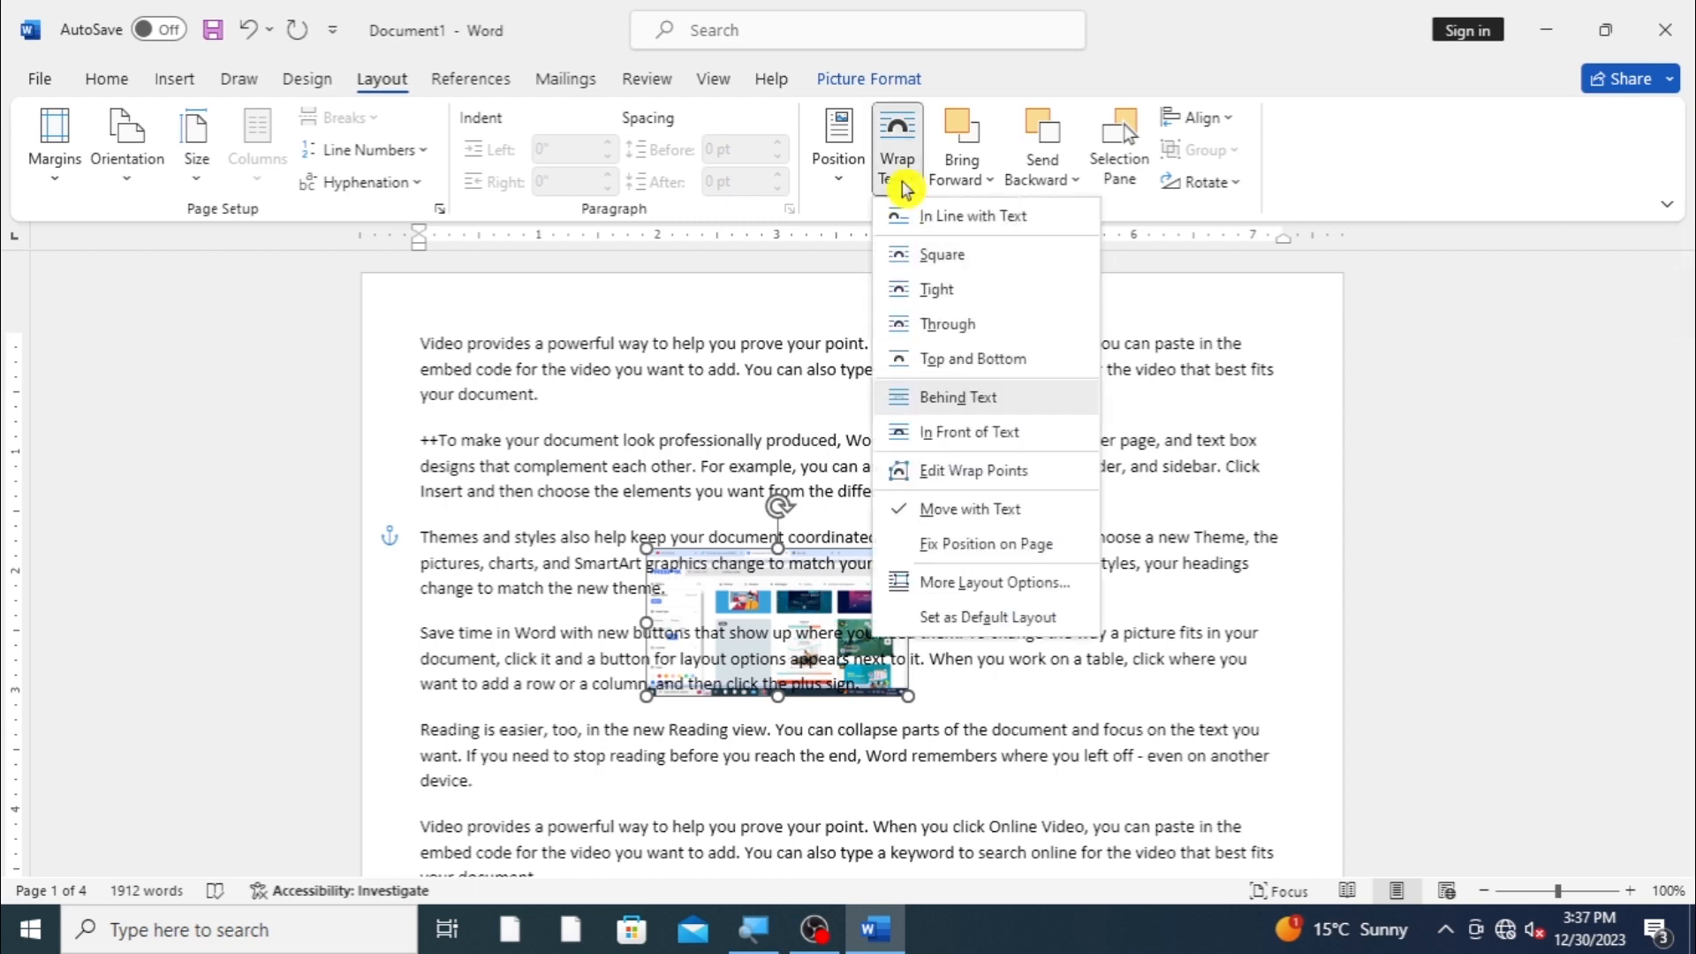
{"action": "left_click", "coordinate": [929, 433]}
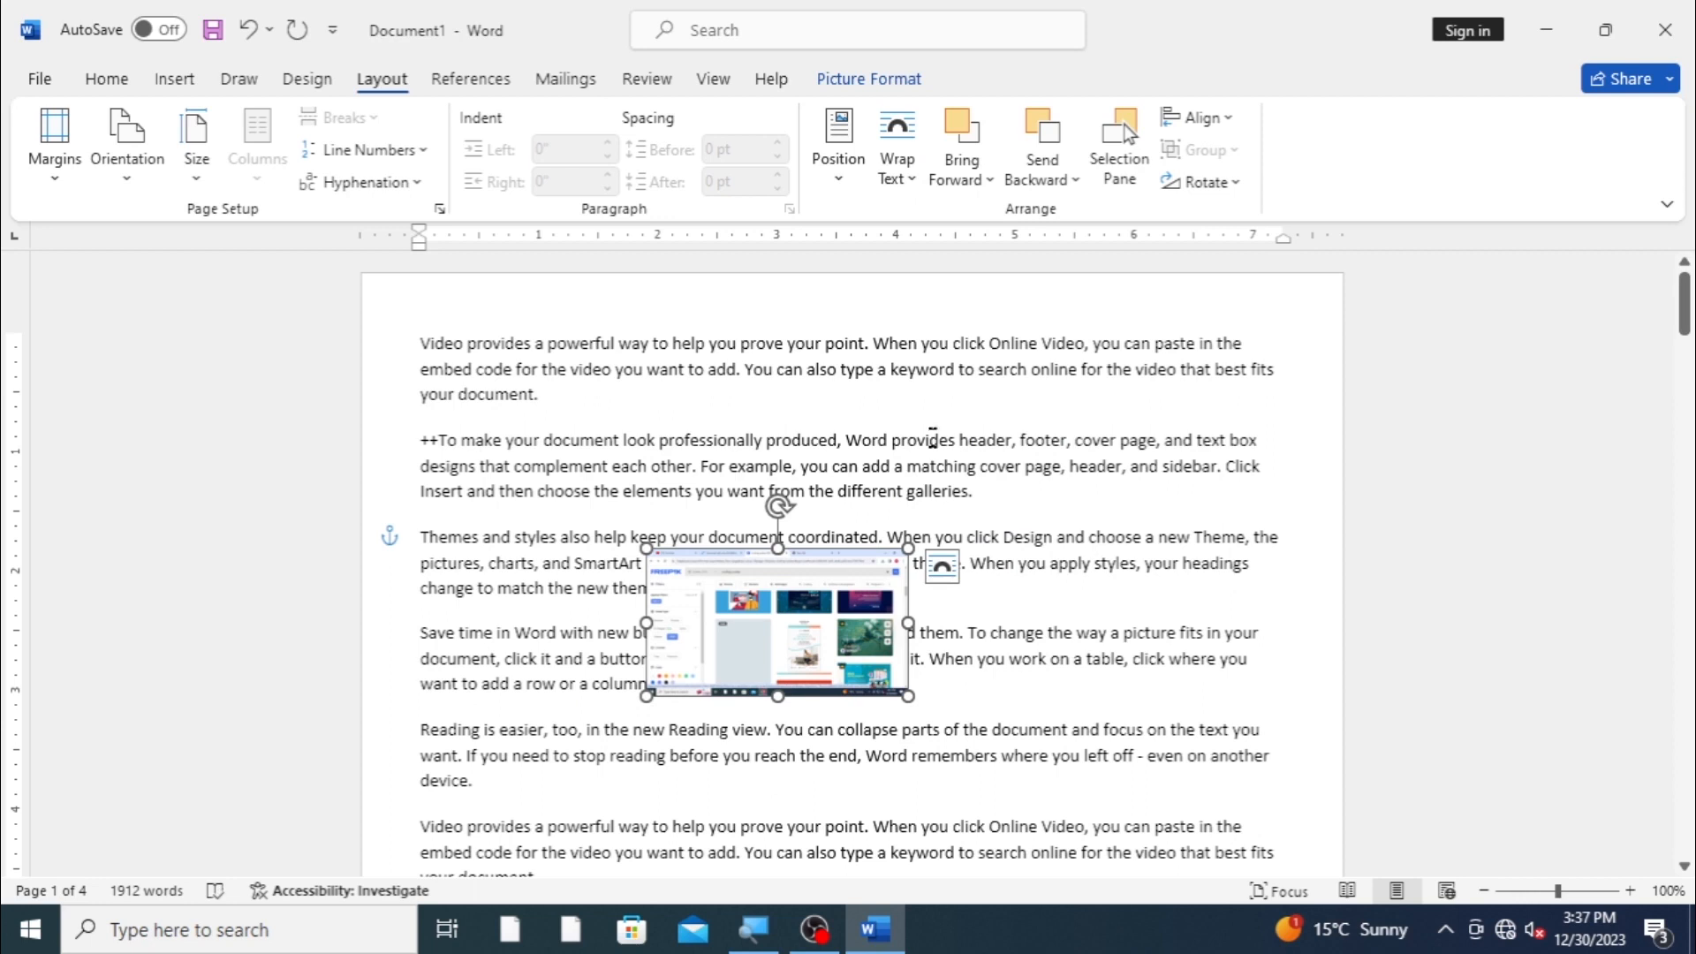
Step: Edit the picture's wrap points, pulling all four corners outward to widen the gap between the picture and the surrounding text
{"action": "left_click", "coordinate": [893, 173]}
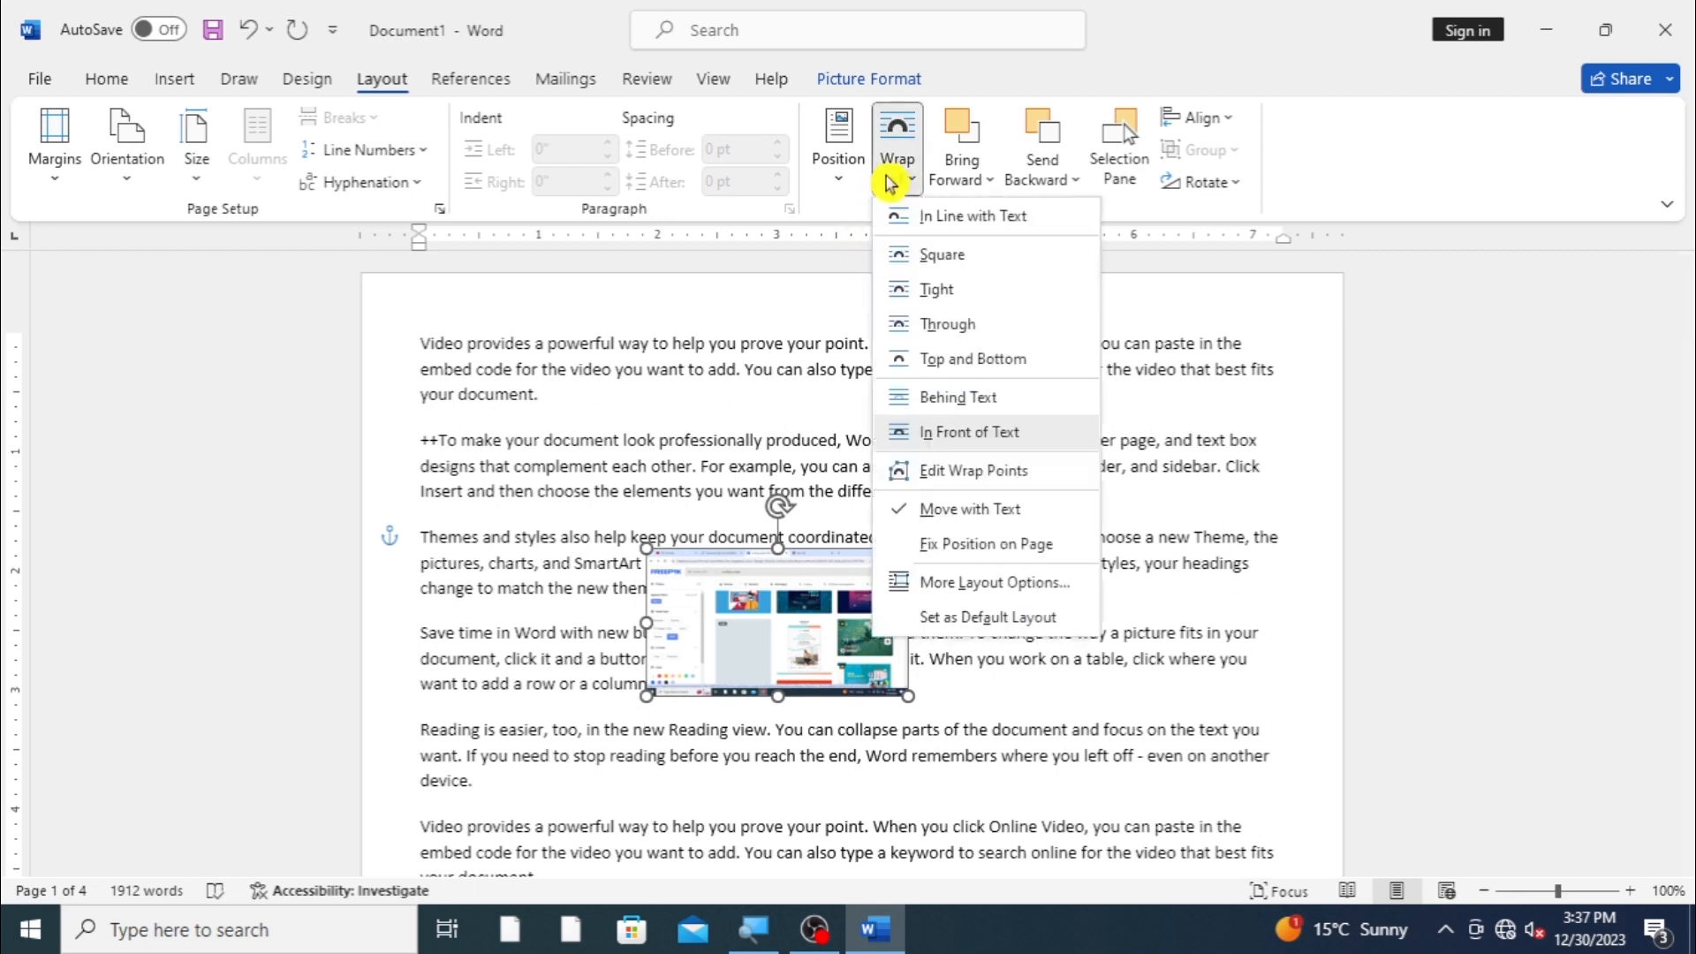
{"action": "left_click", "coordinate": [933, 474]}
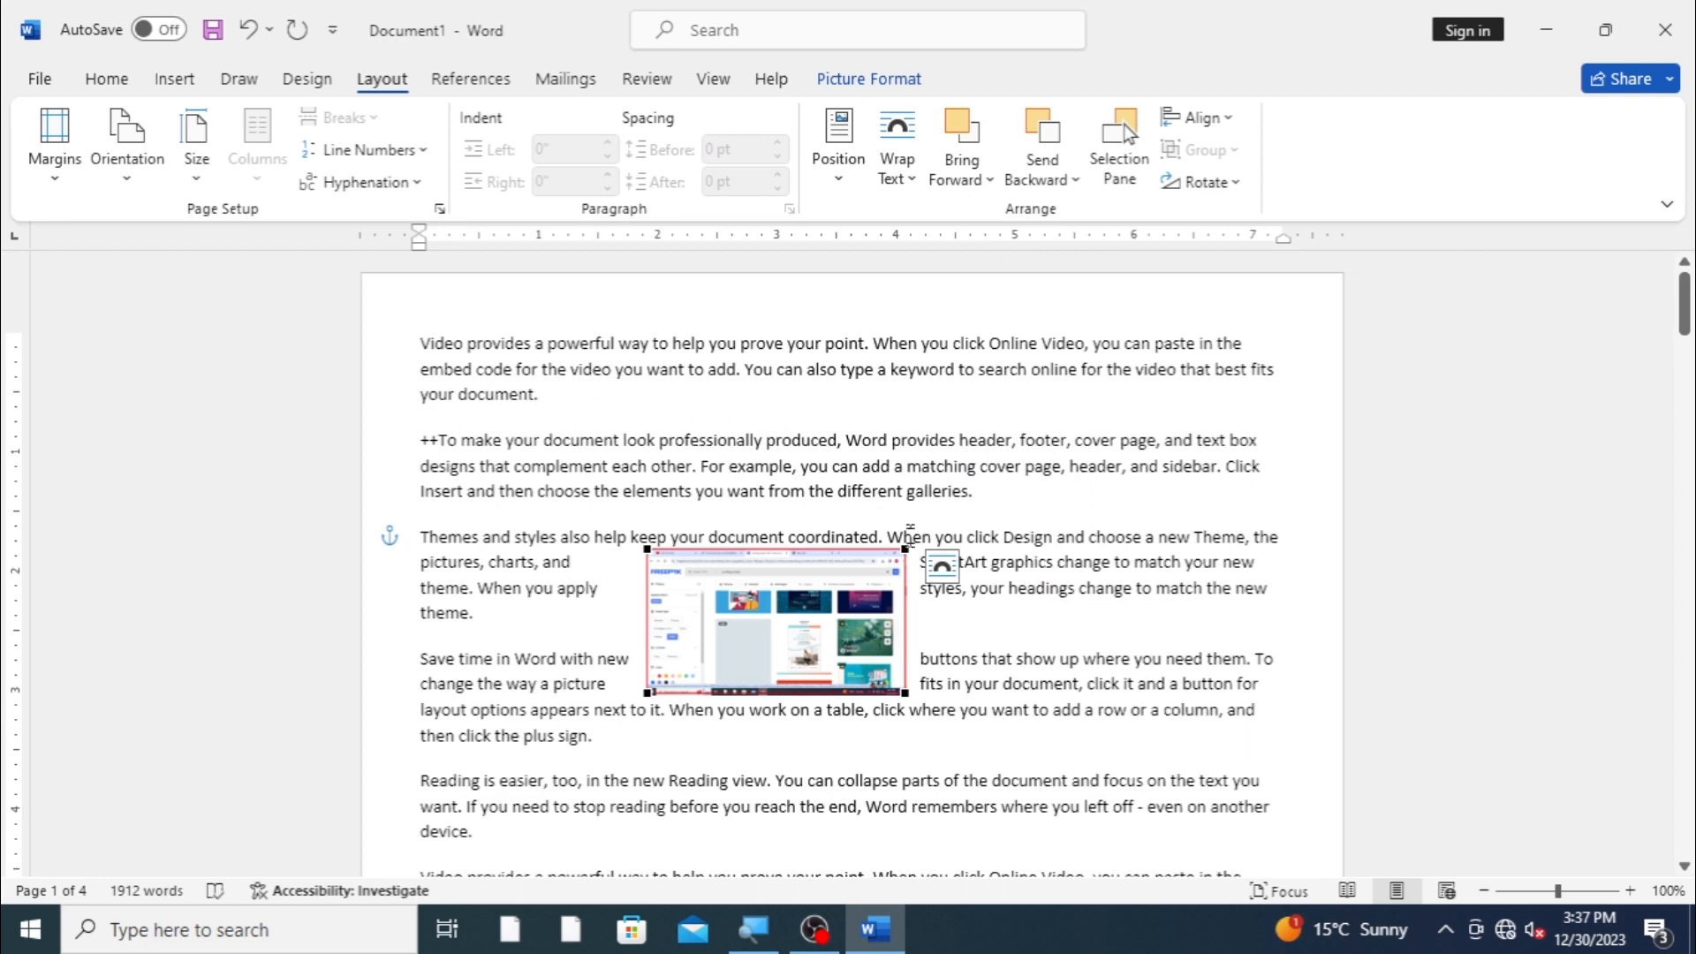
{"action": "left_click_drag", "start_coordinate": [905, 546], "coordinate": [938, 546]}
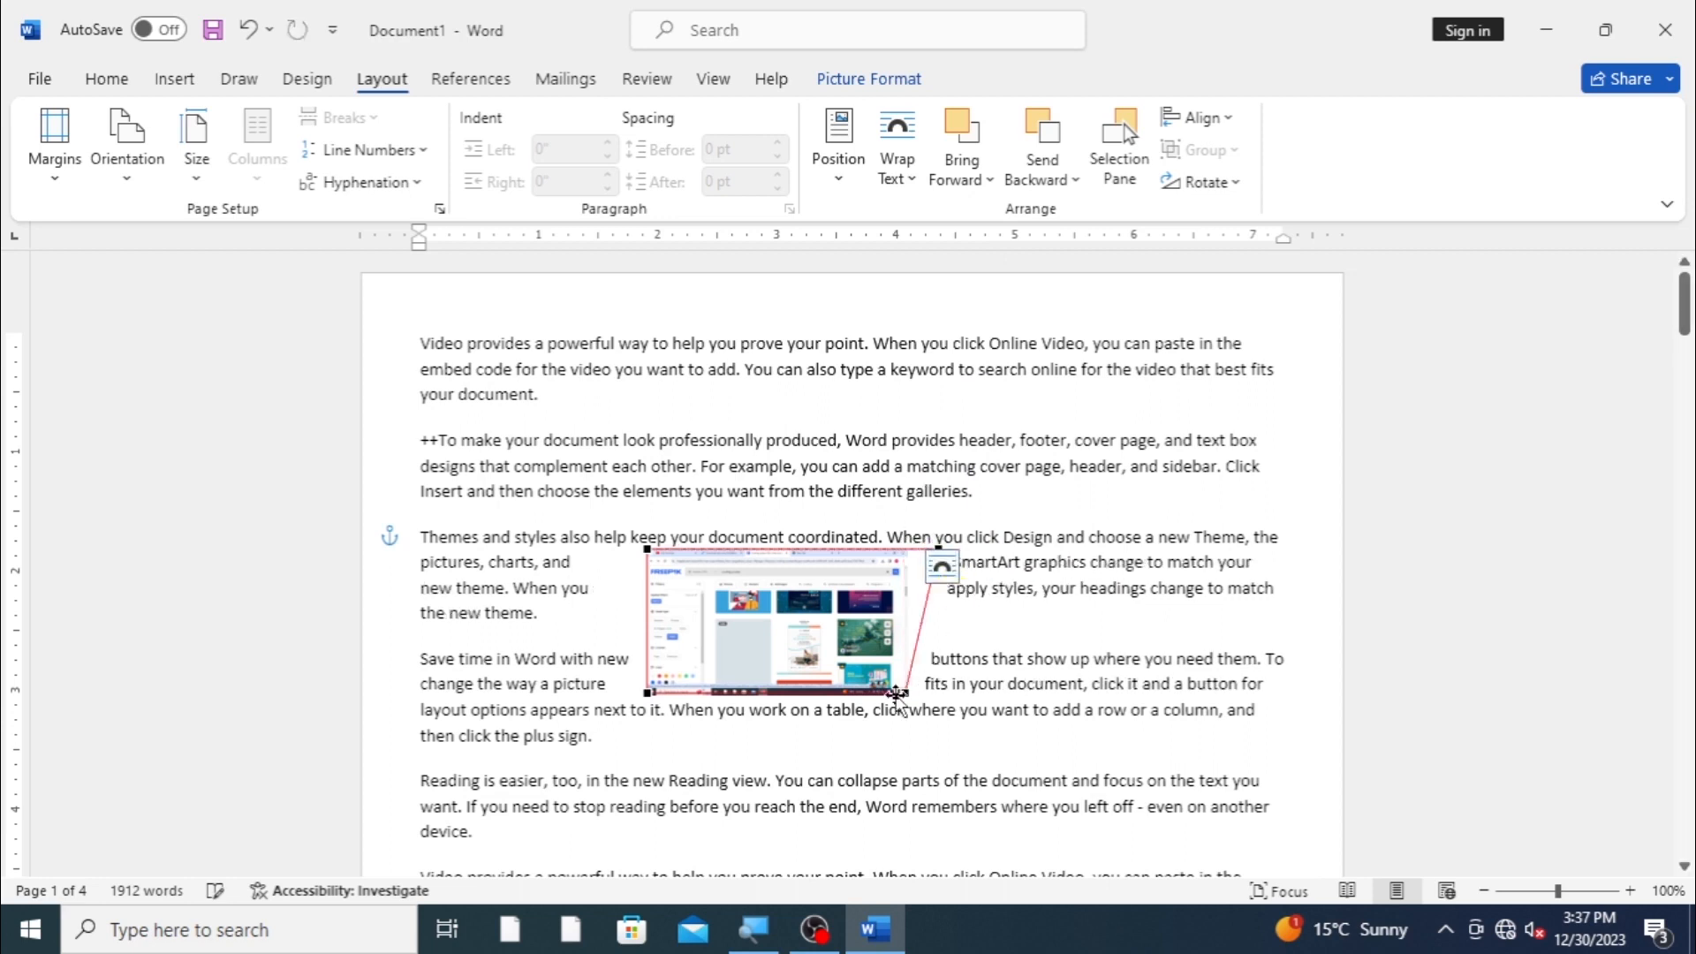
{"action": "left_click_drag", "start_coordinate": [901, 695], "coordinate": [950, 695]}
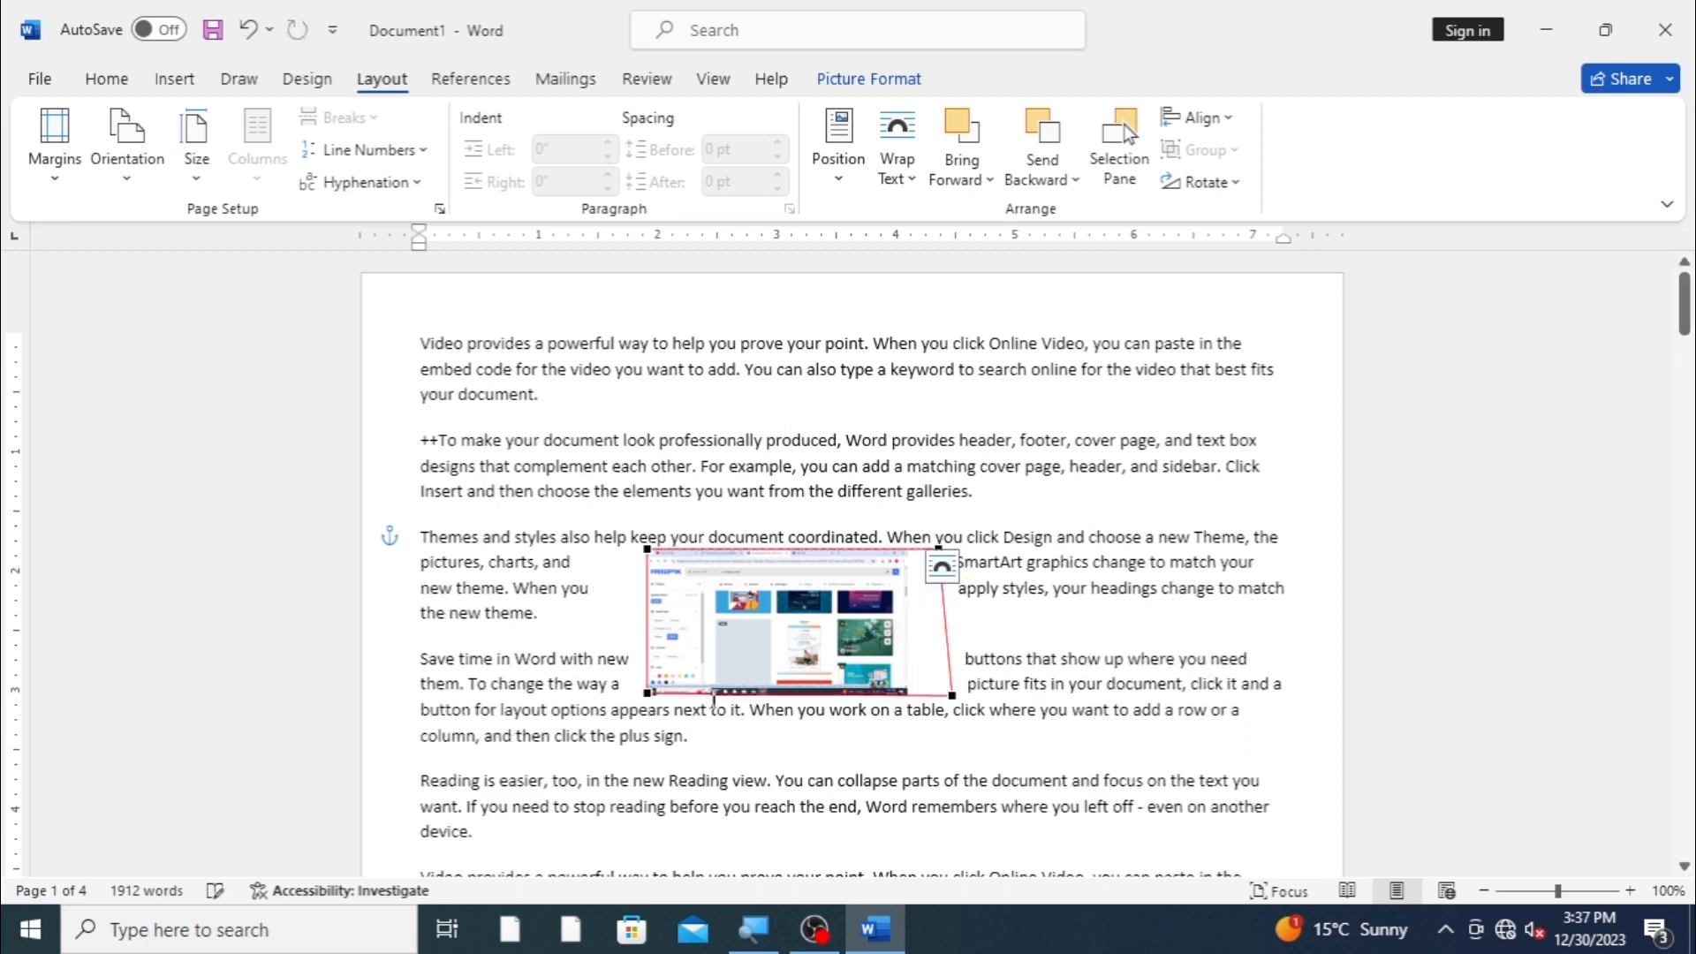
{"action": "left_click_drag", "start_coordinate": [596, 696], "coordinate": [599, 696]}
{"action": "left_click_drag", "start_coordinate": [651, 551], "coordinate": [585, 548]}
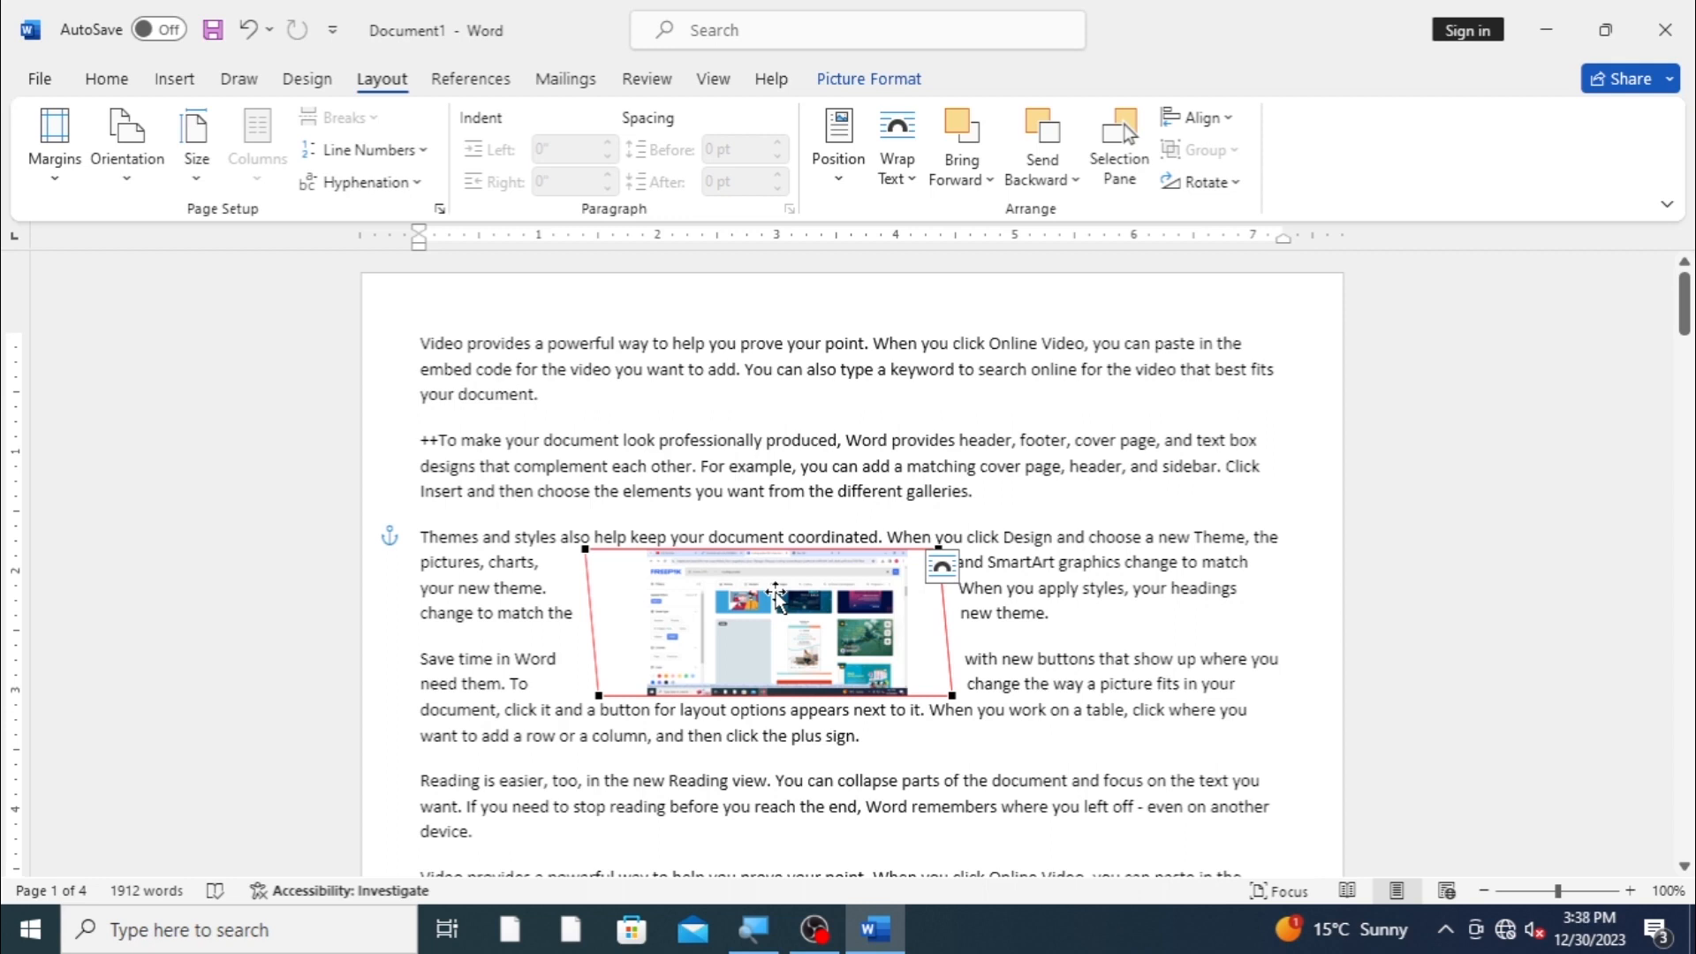
{"action": "left_click", "coordinate": [1016, 495]}
Step: Draw a rounded rectangle about 0.99" high and 2.14" wide below the picture and apply the solid black shape style
{"action": "scroll", "coordinate": [1008, 530], "scroll_direction": "down", "scroll_amount": 3}
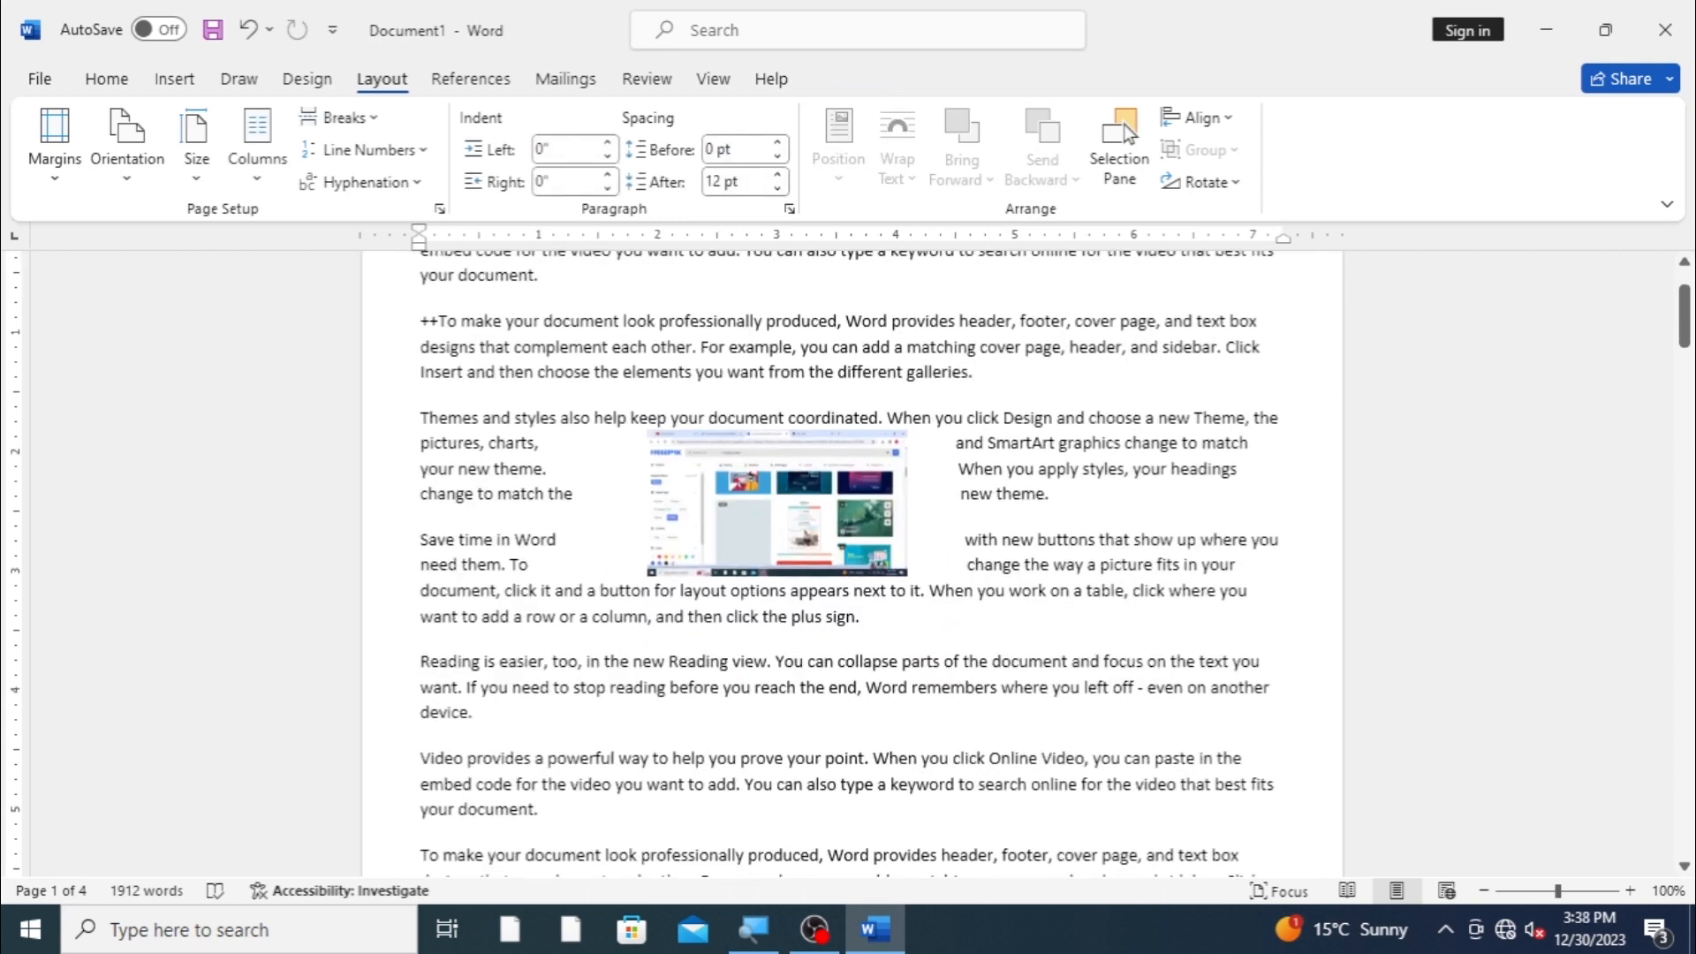
{"action": "left_click", "coordinate": [972, 652]}
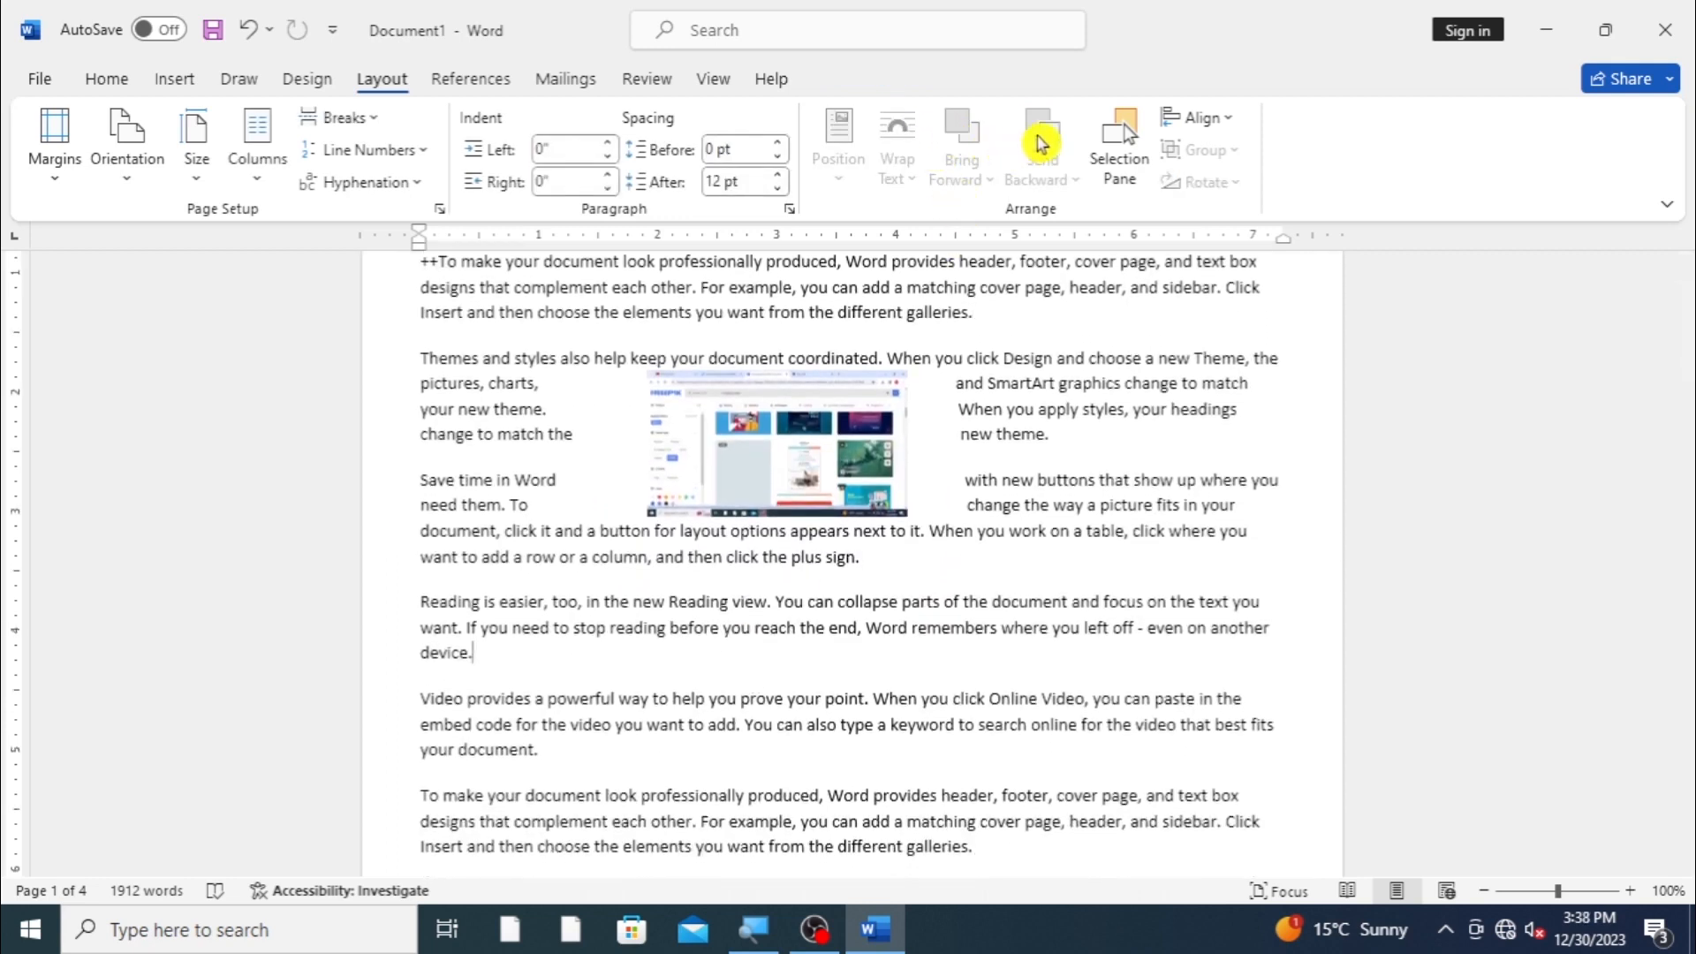
{"action": "left_click", "coordinate": [174, 78]}
{"action": "left_click", "coordinate": [359, 123]}
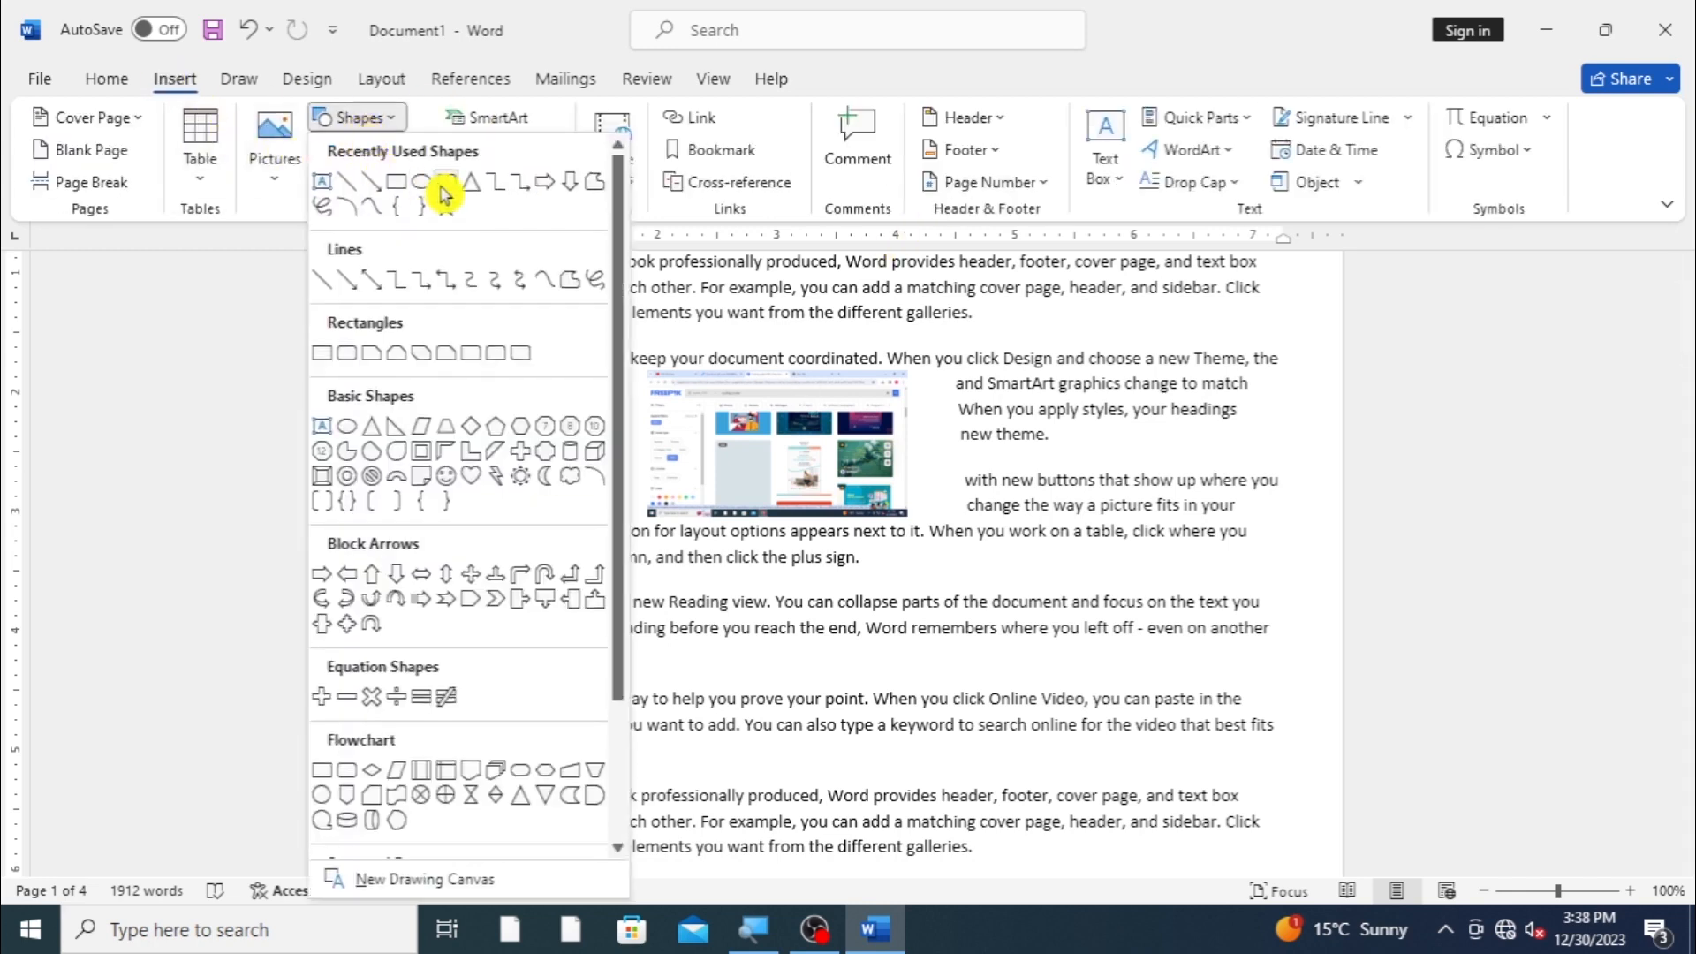
{"action": "left_click", "coordinate": [444, 197]}
{"action": "left_click_drag", "start_coordinate": [650, 609], "coordinate": [901, 728]}
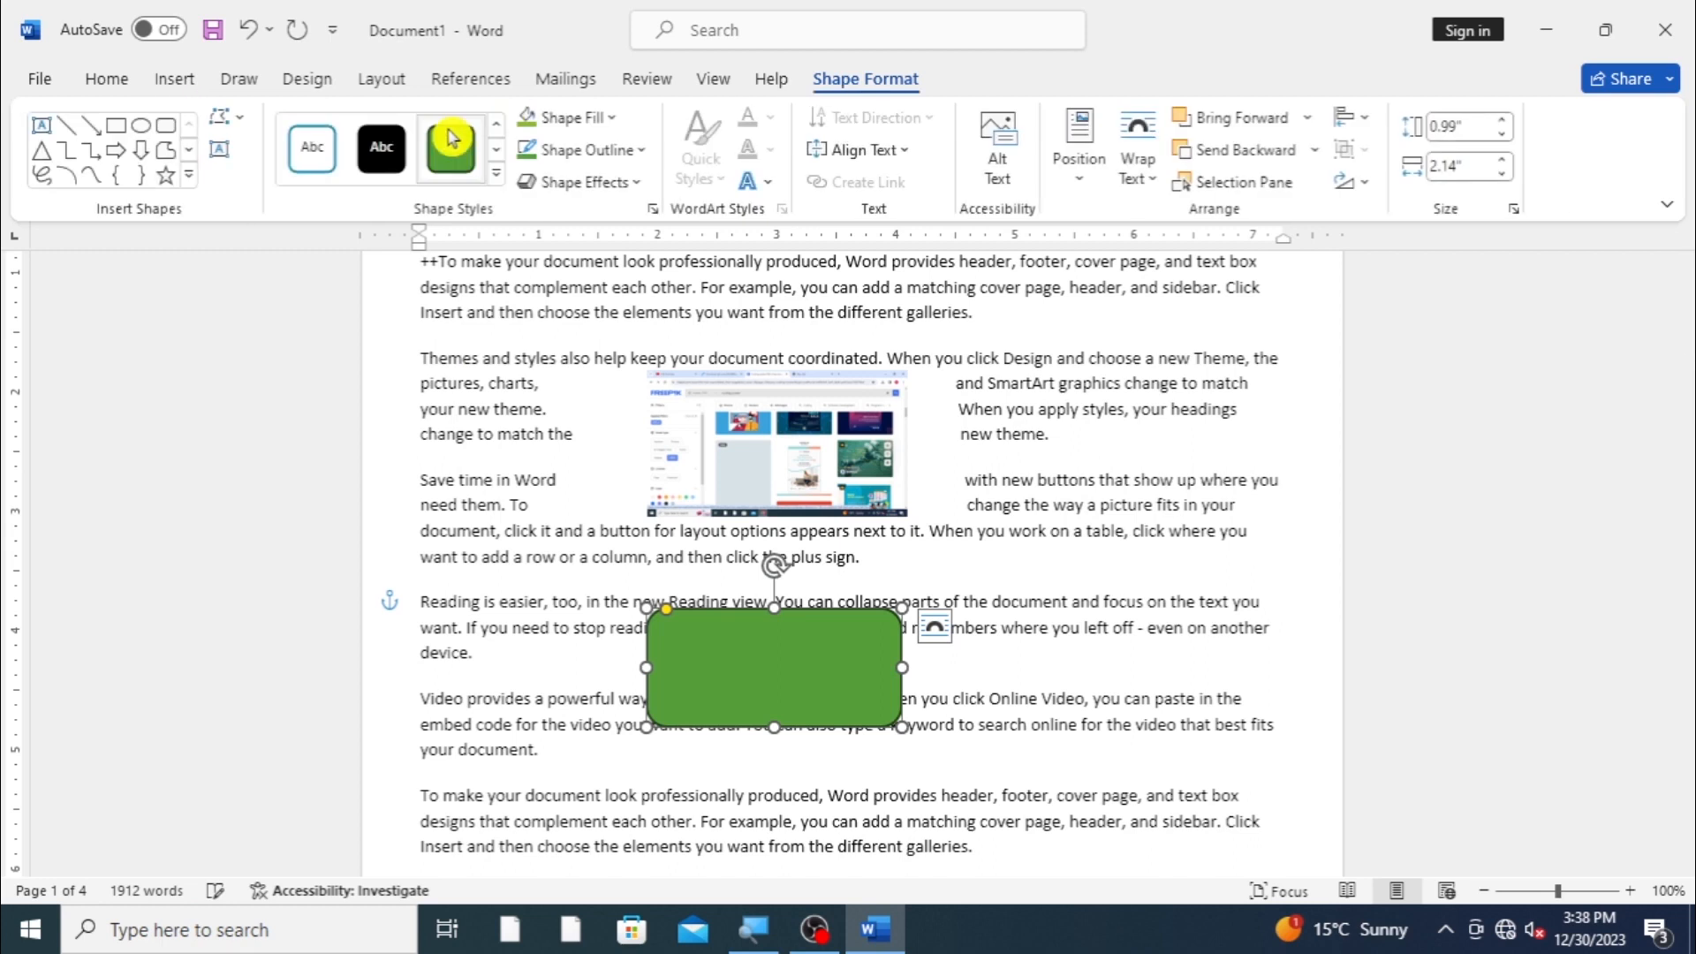
{"action": "left_click", "coordinate": [381, 147]}
Step: Draw an isosceles triangle about 1.66" high and 1.76" wide and shift it to overlap the black rectangle's right end
{"action": "left_click", "coordinate": [174, 79]}
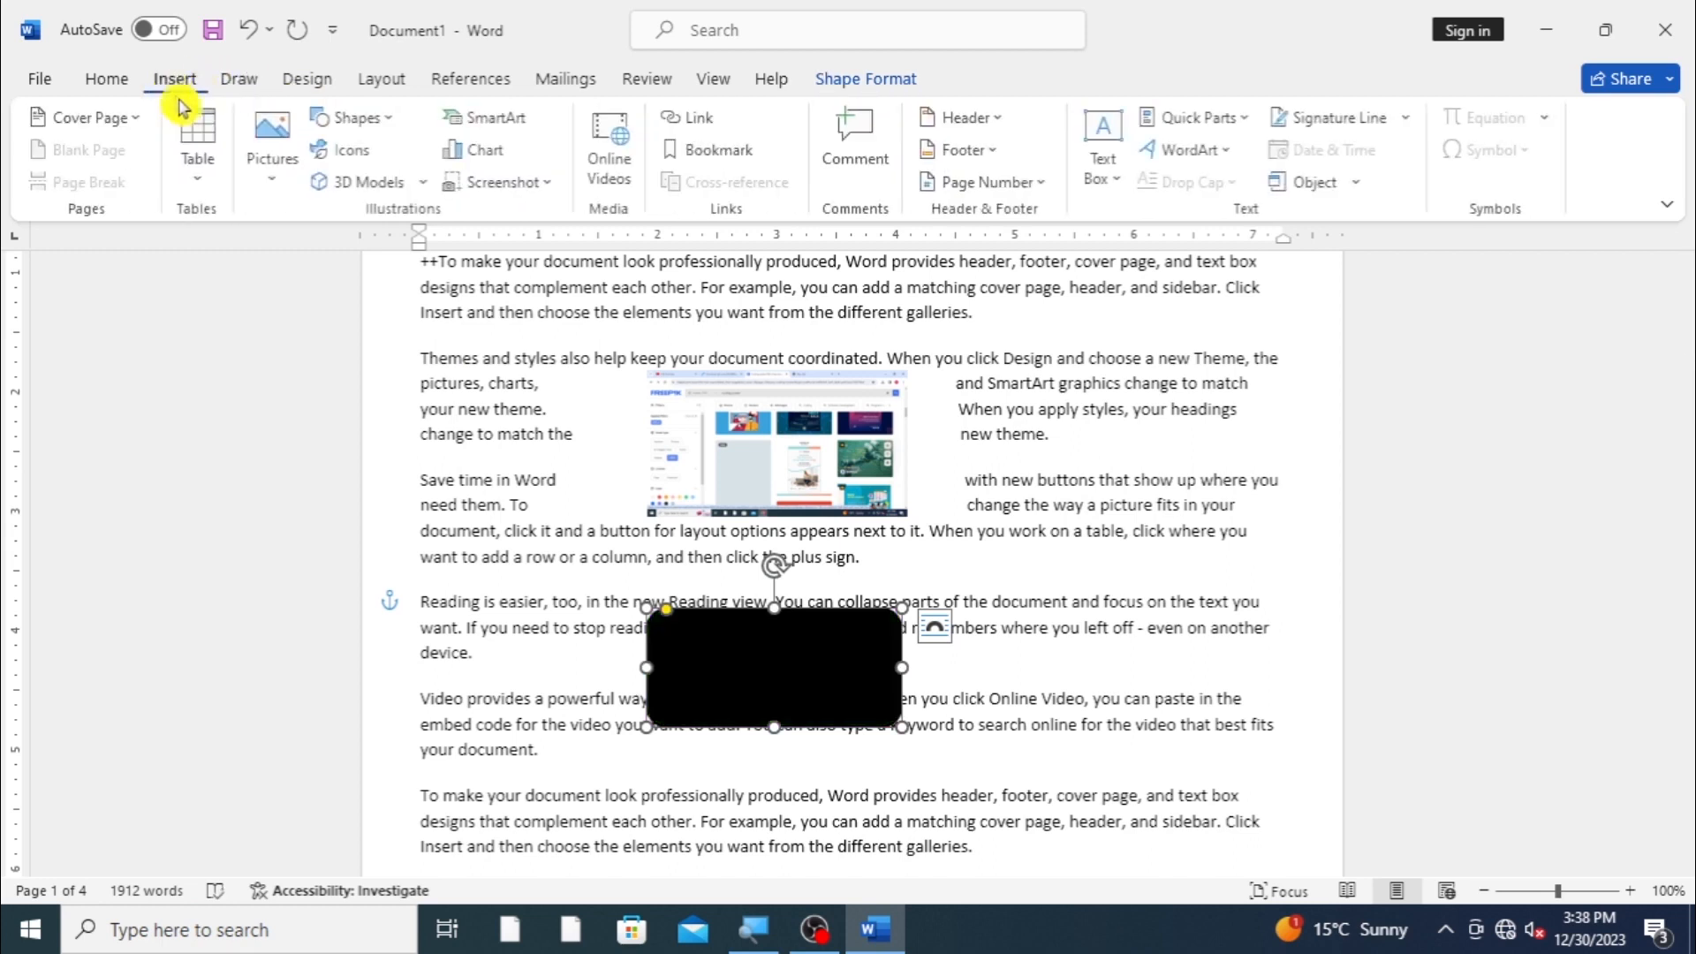
{"action": "left_click", "coordinate": [358, 119]}
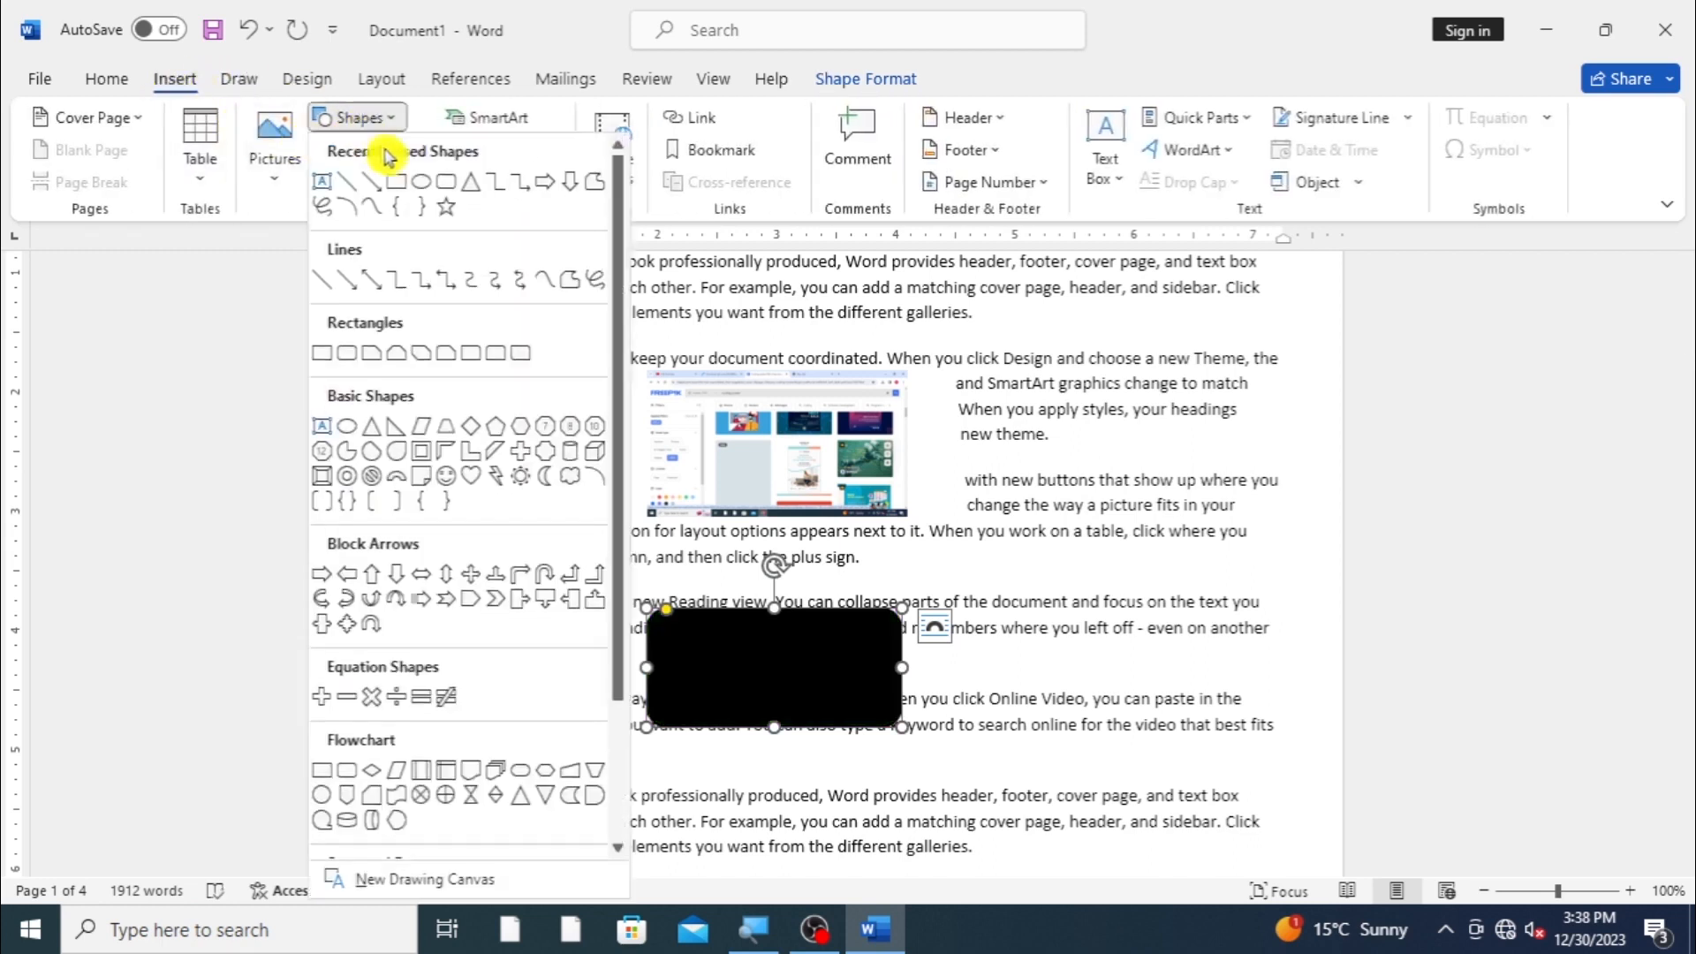
{"action": "left_click", "coordinate": [471, 181]}
{"action": "mouse_move", "coordinate": [803, 578]}
{"action": "left_mouse_down"}
{"action": "mouse_move", "coordinate": [875, 666]}
{"action": "mouse_move", "coordinate": [1013, 776]}
{"action": "left_mouse_up"}
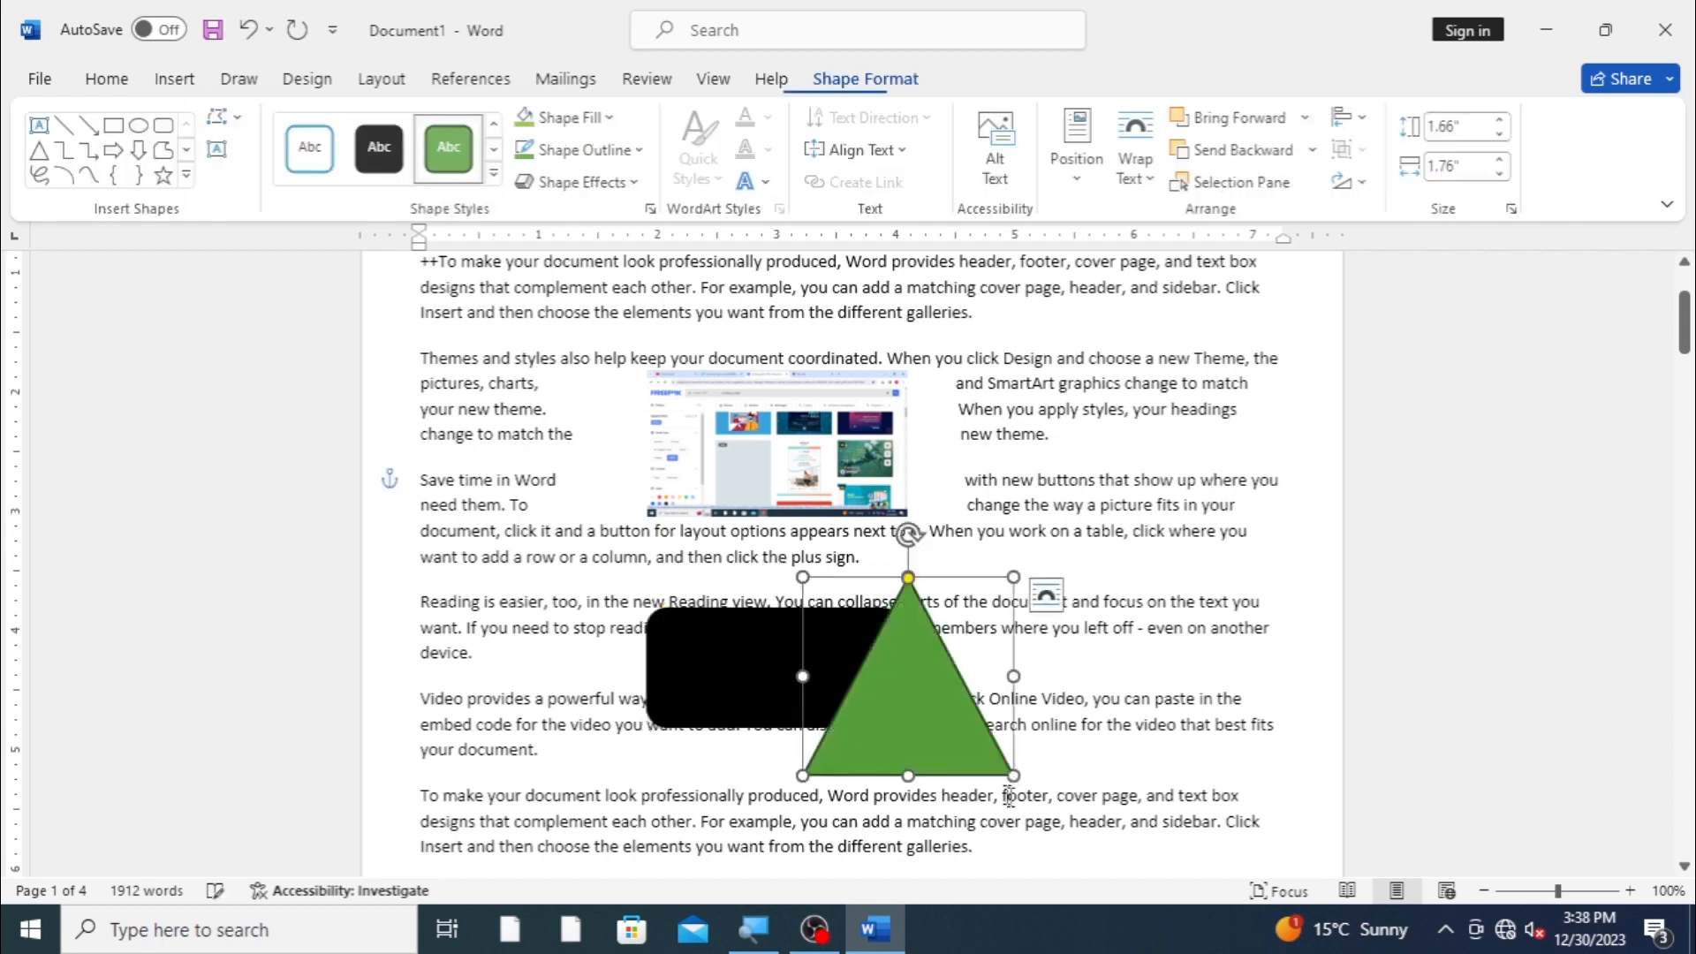
{"action": "left_click_drag", "start_coordinate": [960, 716], "coordinate": [941, 703]}
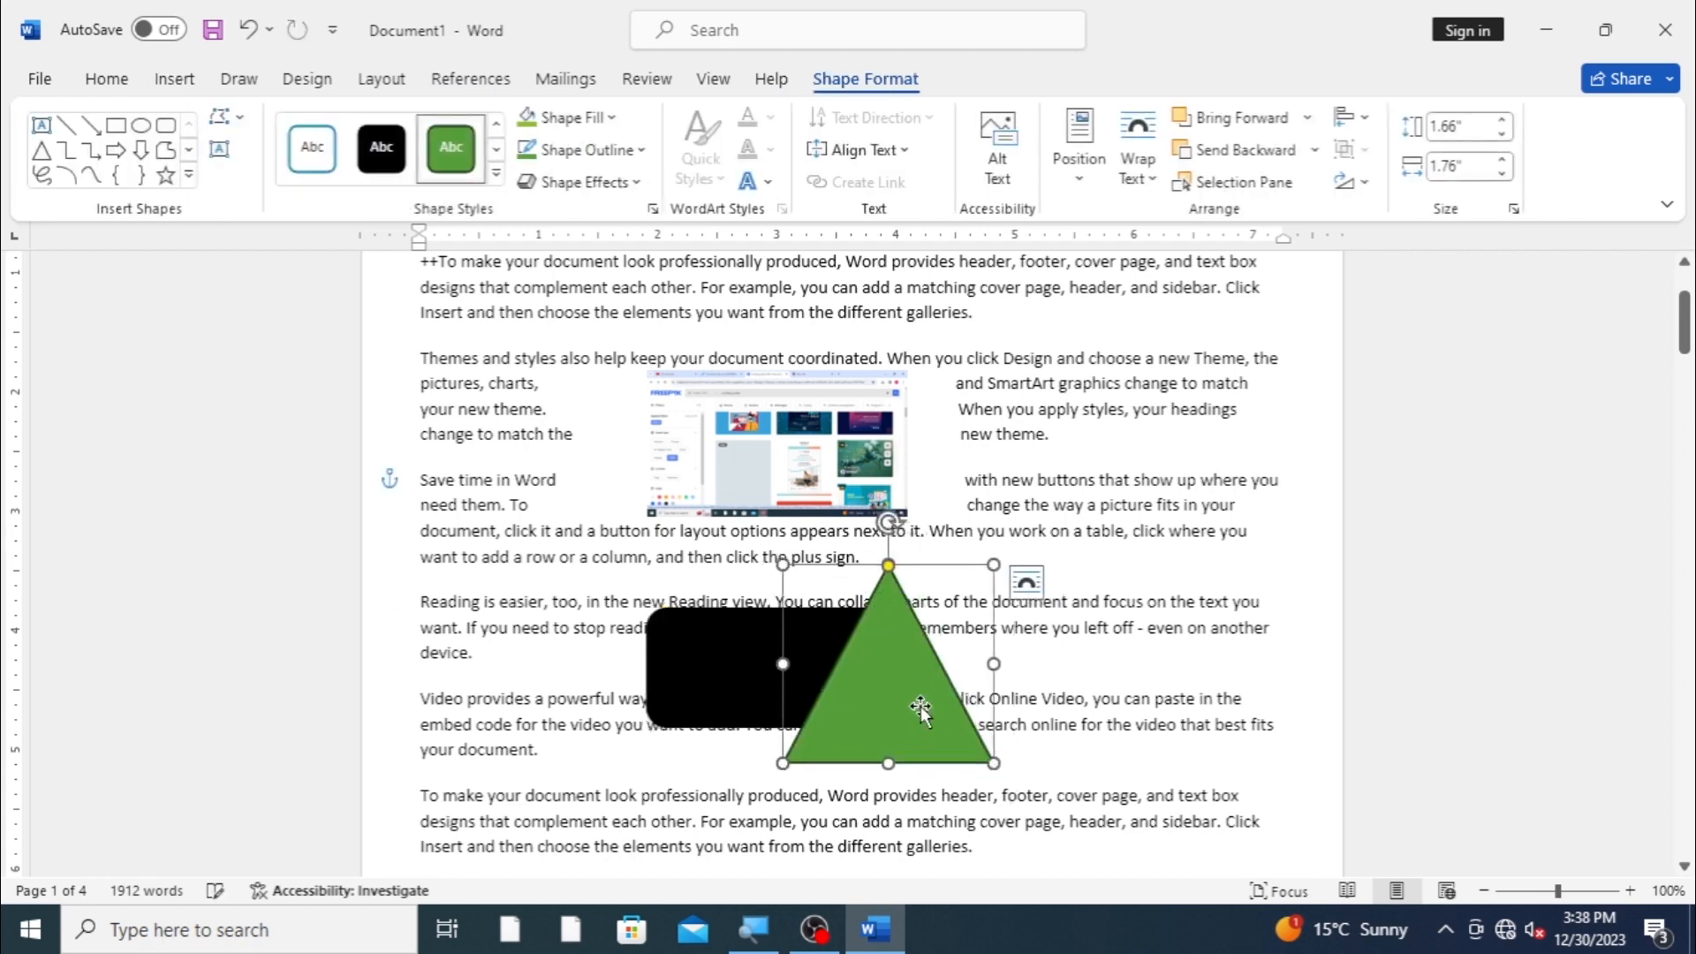
Step: Send the green triangle backward behind the black rectangle, then bring it forward again
{"action": "left_click", "coordinate": [382, 80]}
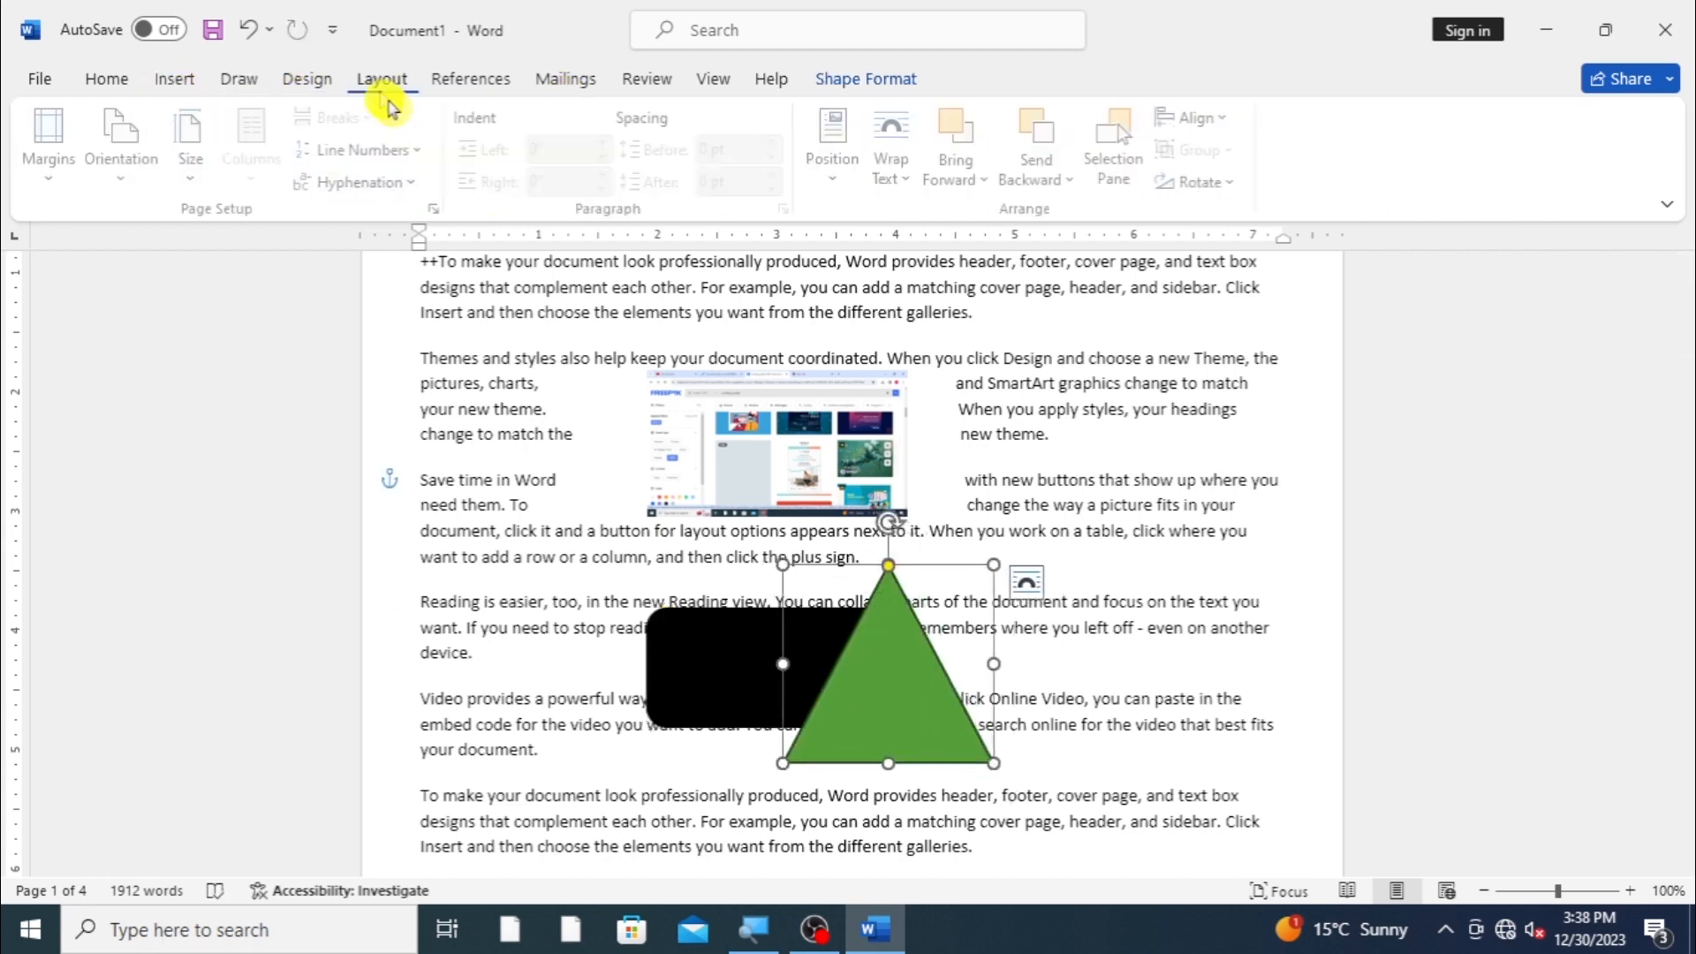
{"action": "left_click", "coordinate": [1020, 145]}
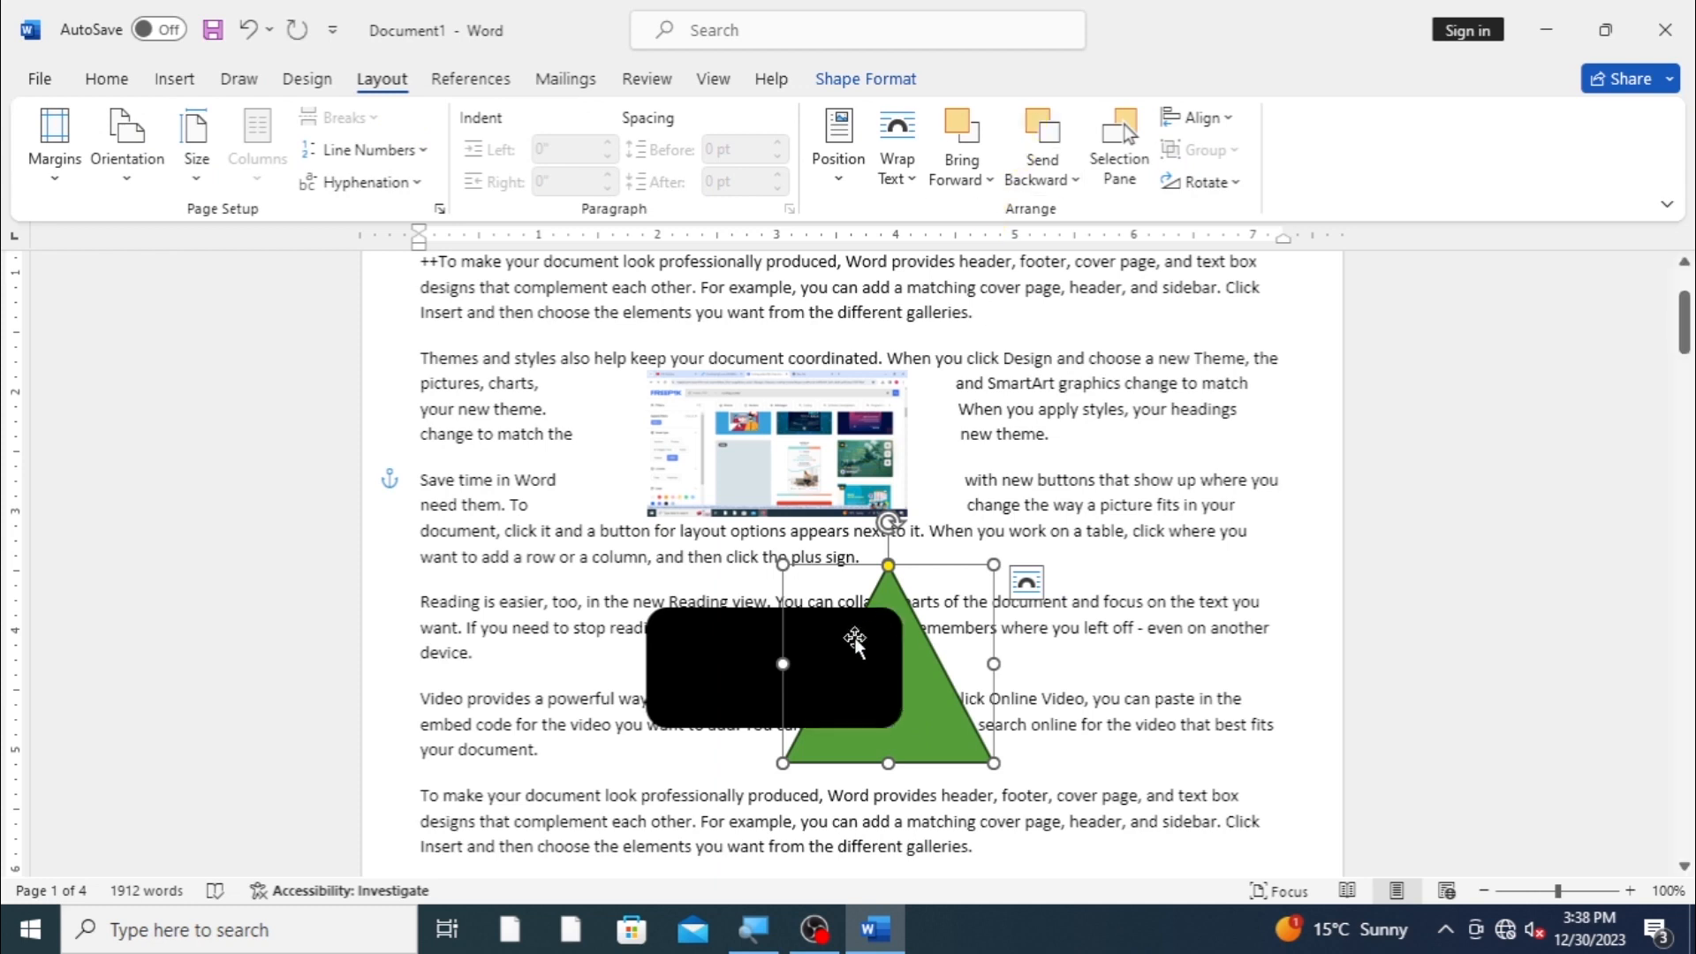
{"action": "left_click", "coordinate": [968, 131]}
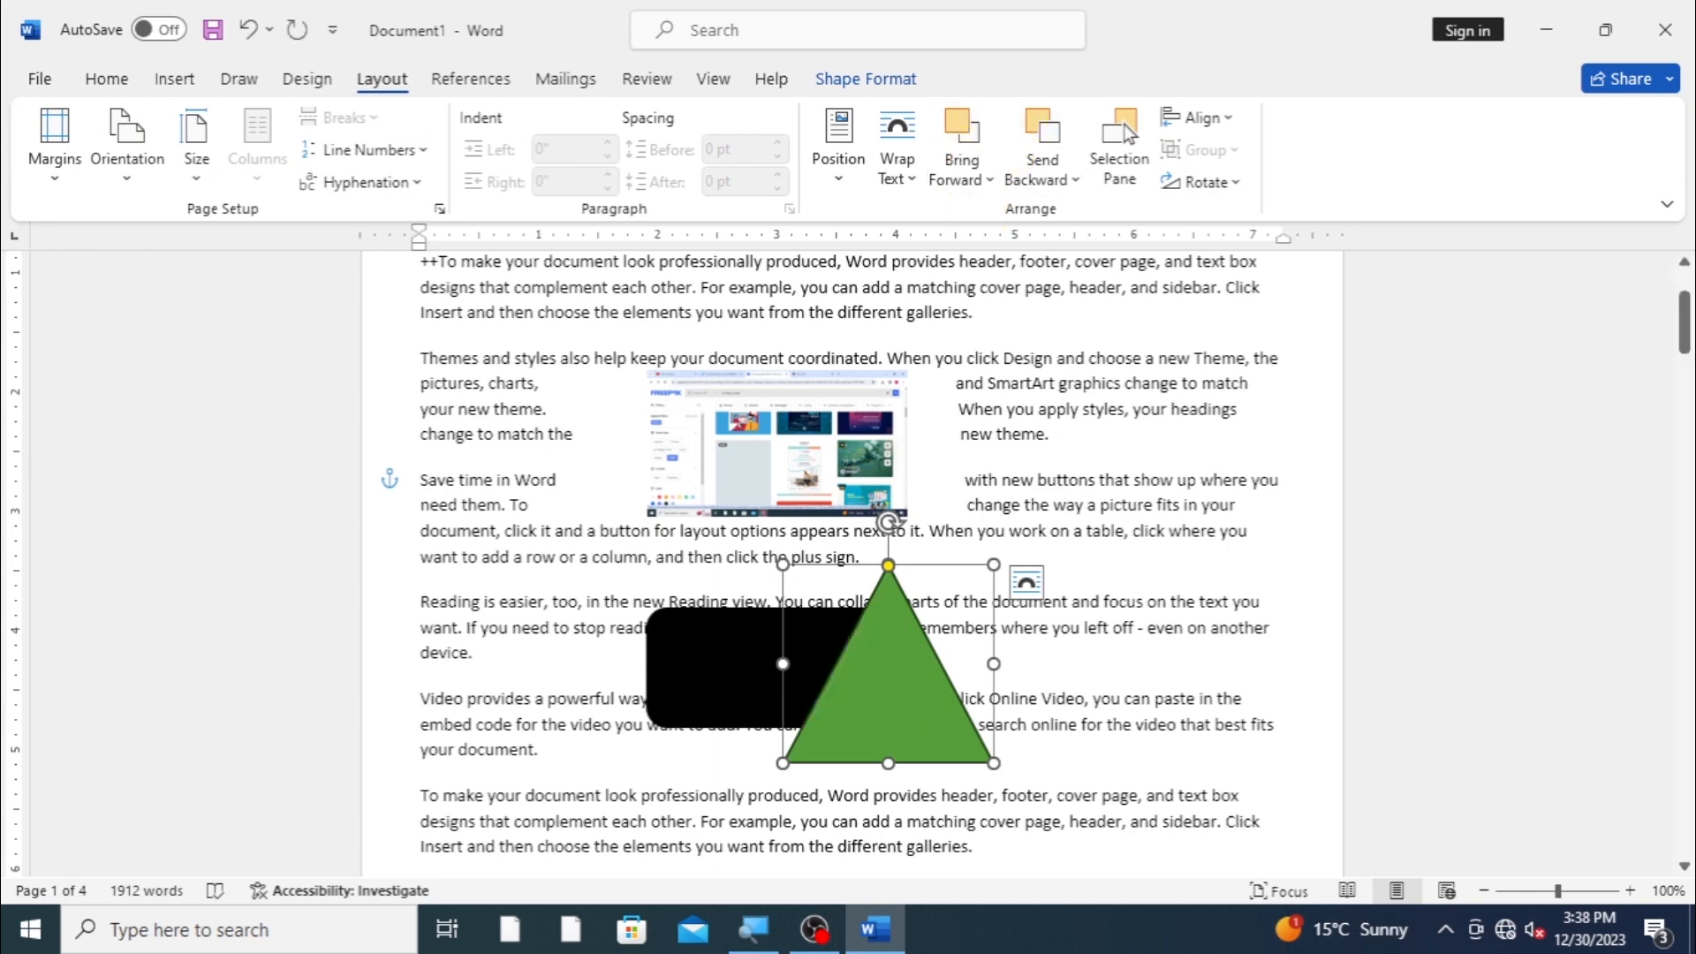
Step: Shift the green triangle slightly left over the black rectangle and send it backward behind the rectangle
{"action": "left_click_drag", "start_coordinate": [908, 692], "coordinate": [878, 691]}
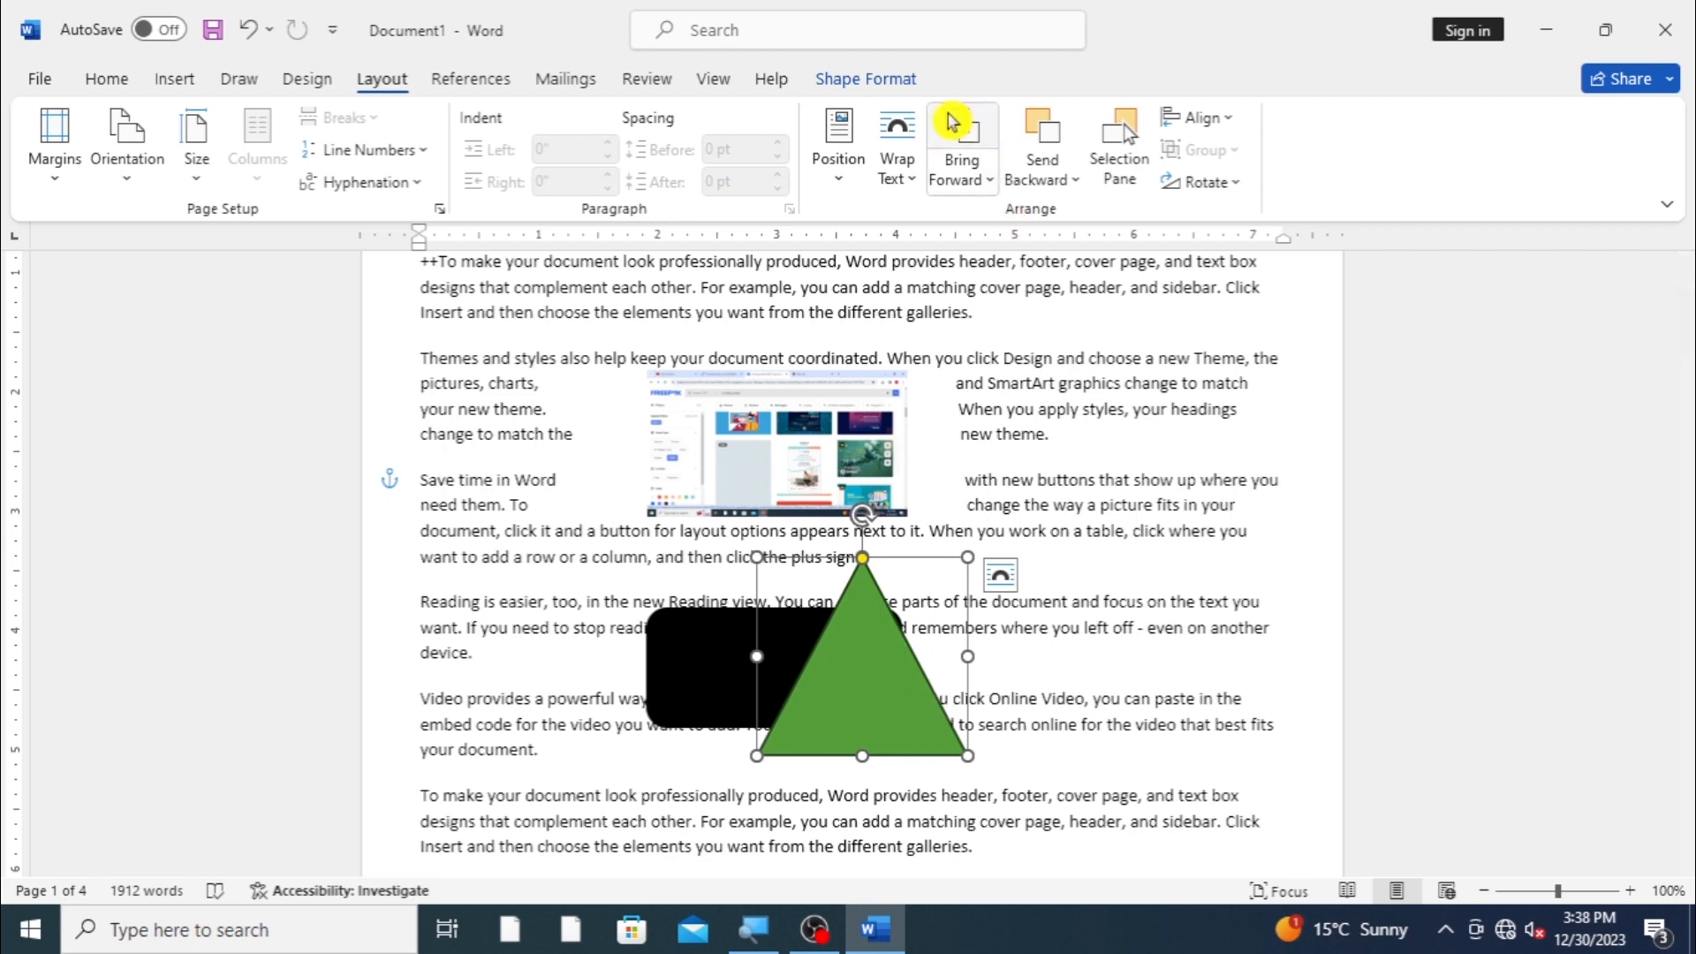
{"action": "left_click", "coordinate": [1043, 141]}
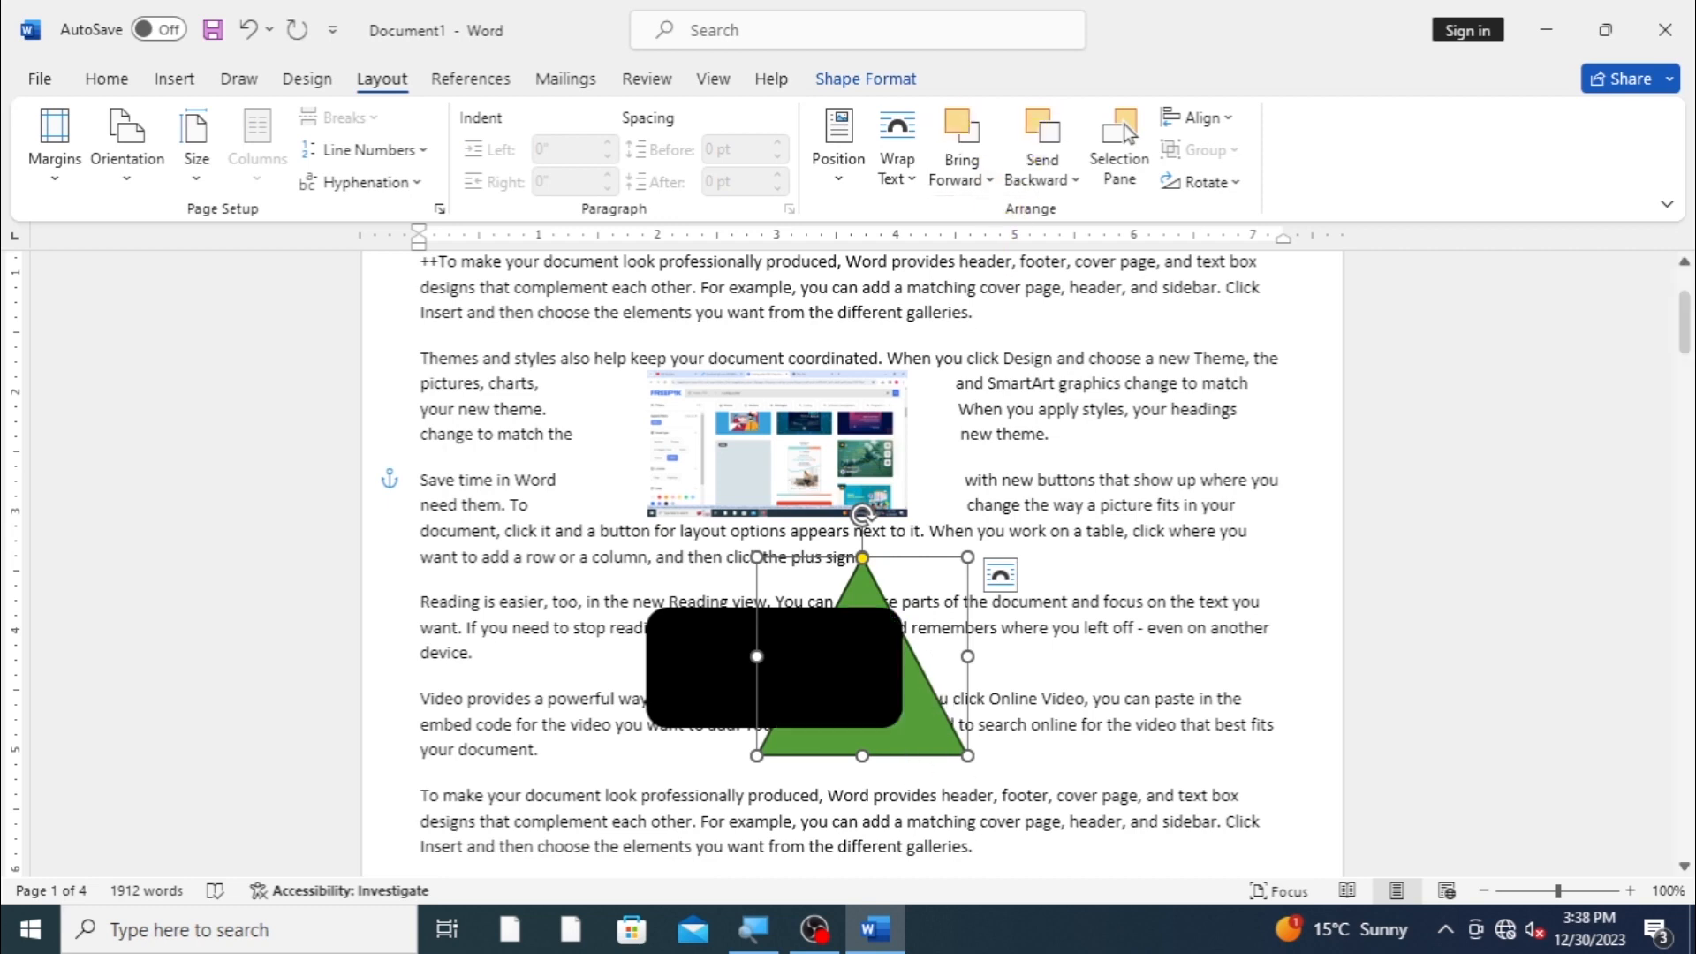
Step: Send the black rectangle backward behind the green triangle, then bring it forward again
{"action": "left_click", "coordinate": [813, 636]}
{"action": "left_click", "coordinate": [1062, 185]}
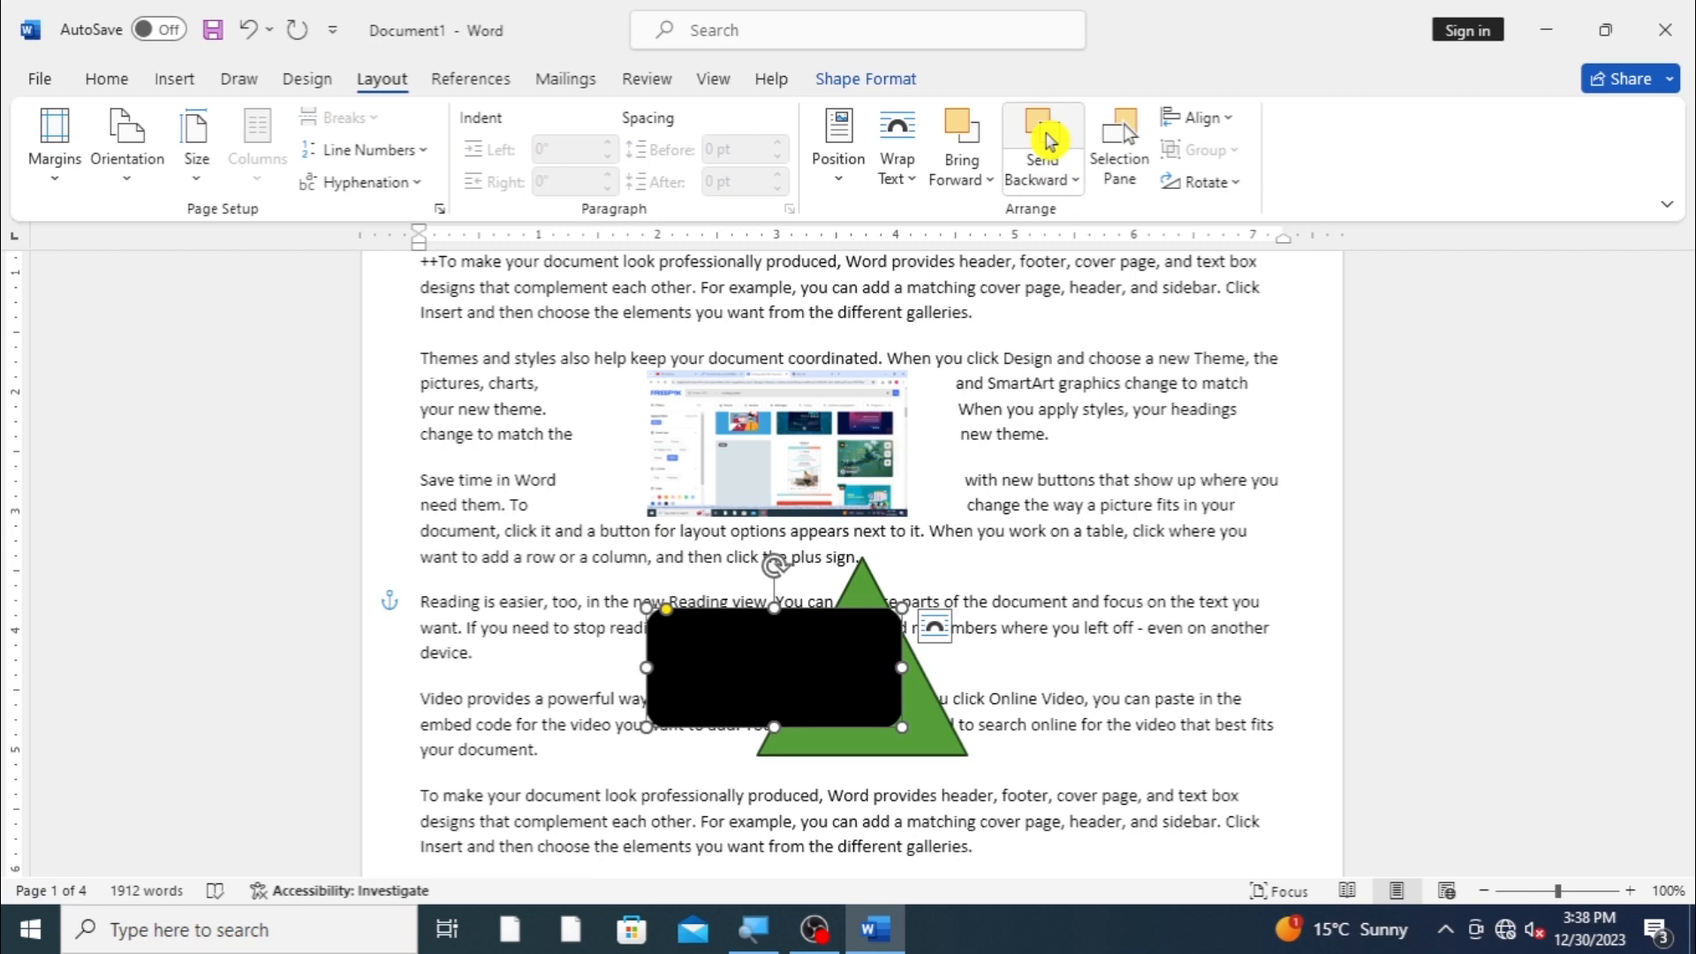
{"action": "key", "text": "Escape"}
{"action": "left_click", "coordinate": [767, 645]}
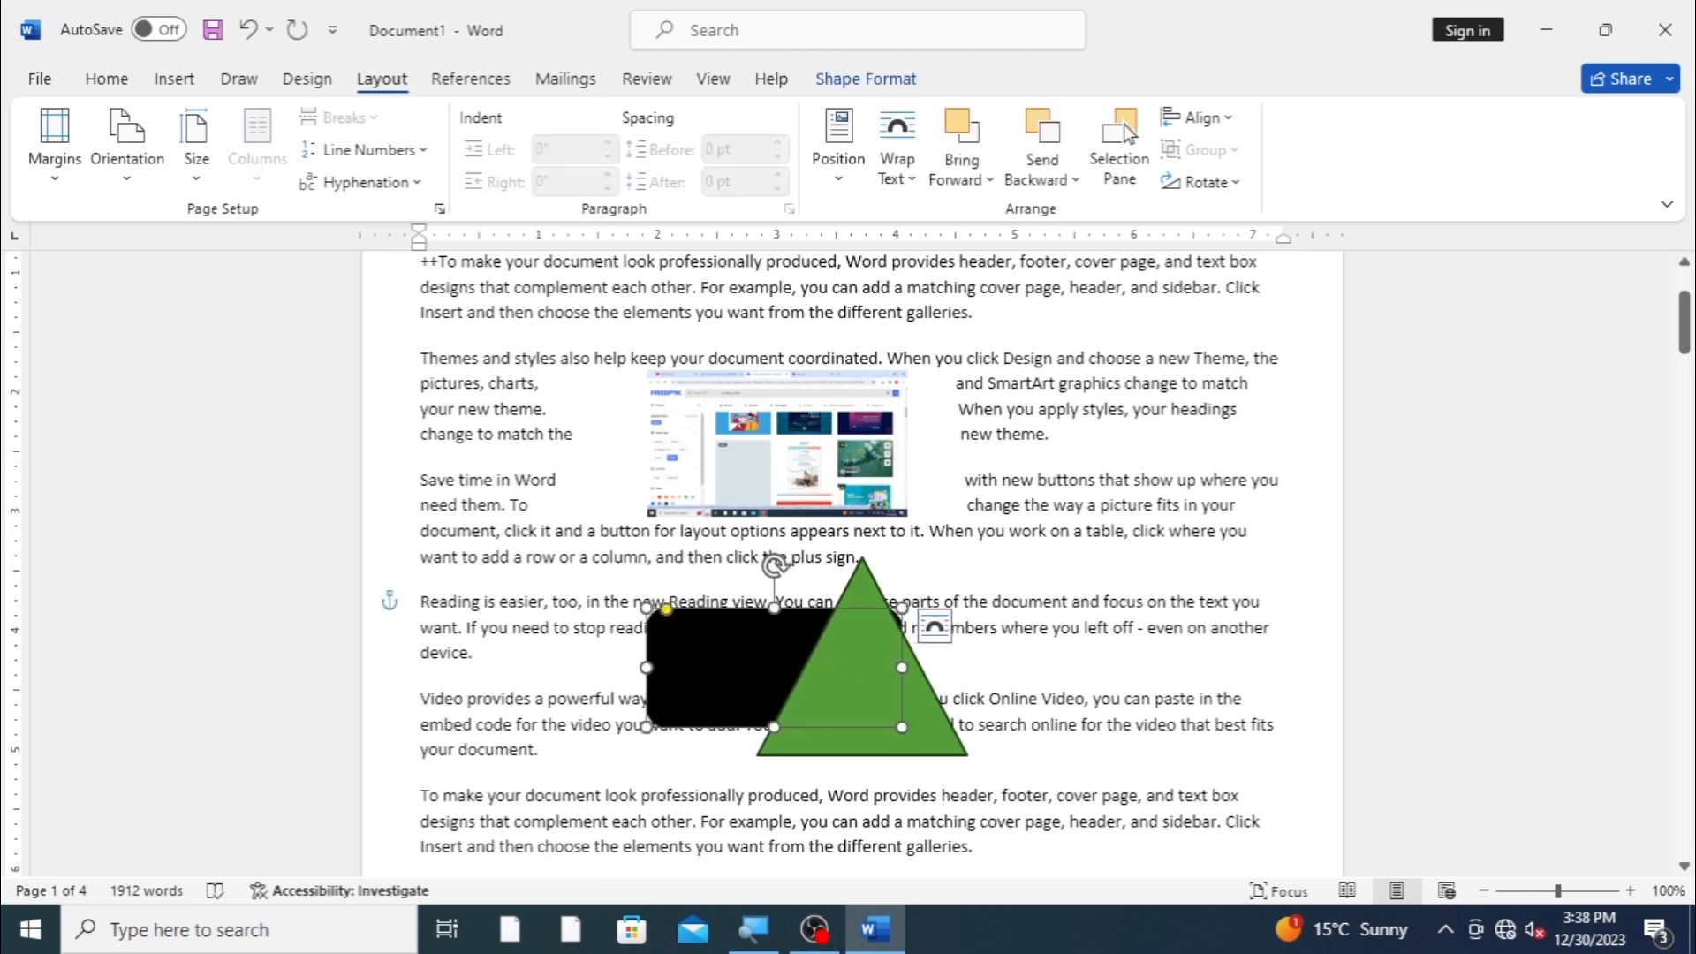
{"action": "left_click", "coordinate": [962, 142]}
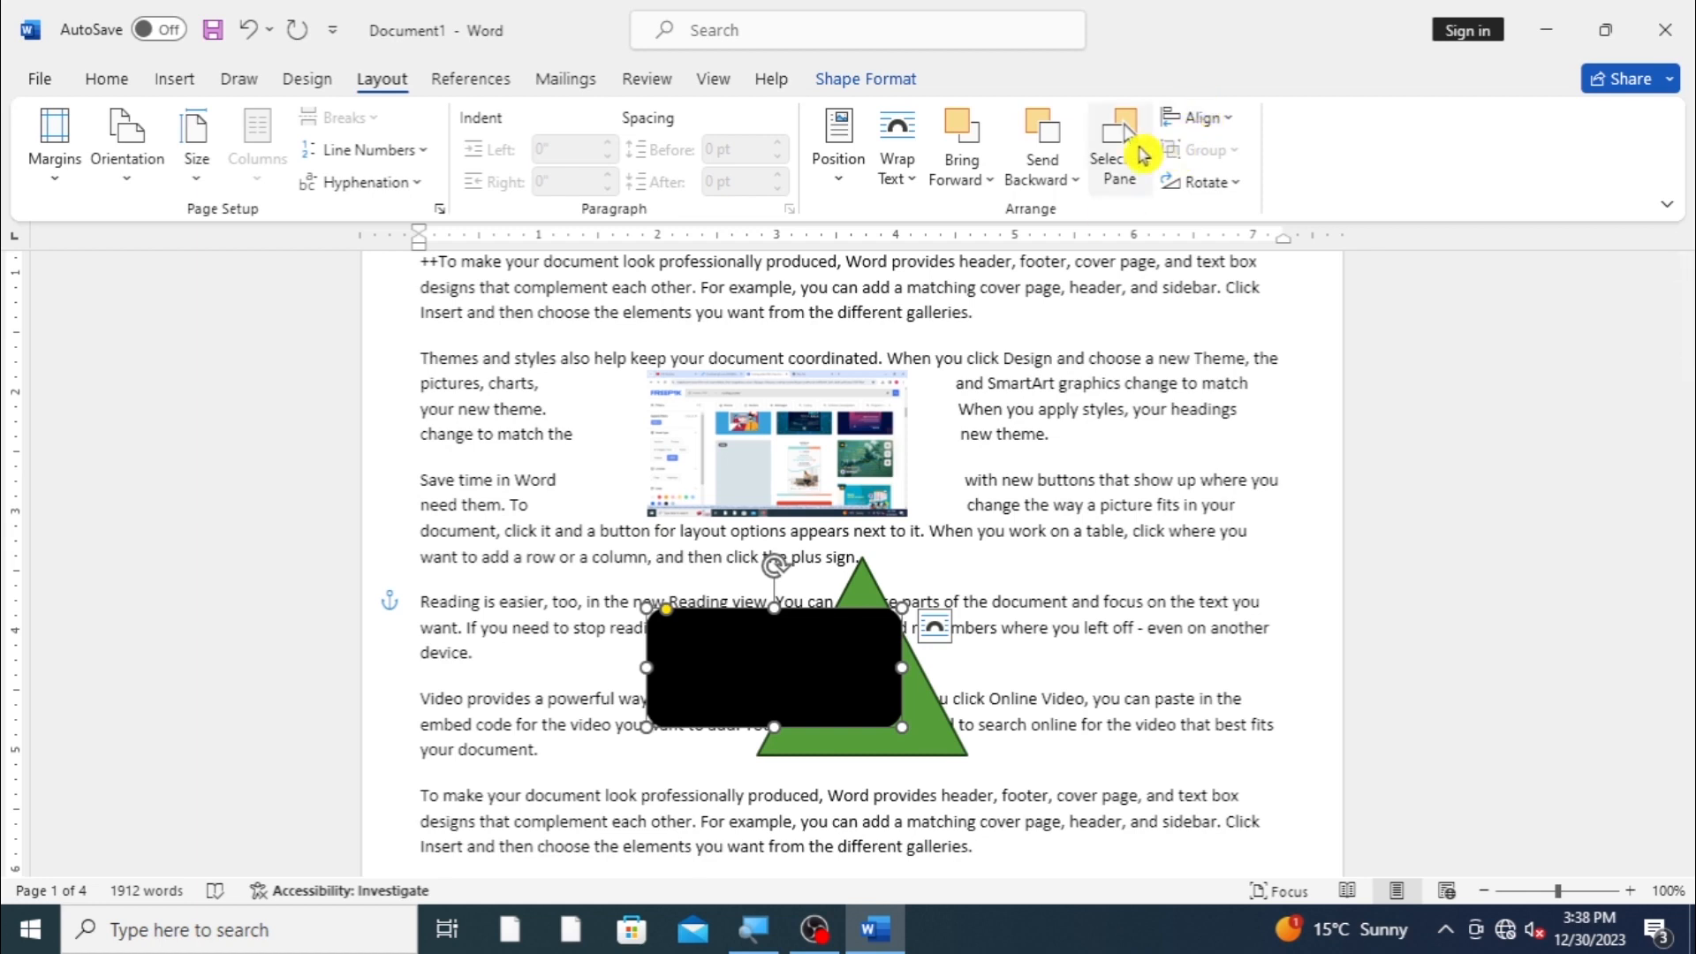
Step: Open the Selection pane and hide the rounded rectangle, the isosceles triangle and the picture one by one
{"action": "left_click", "coordinate": [1142, 154]}
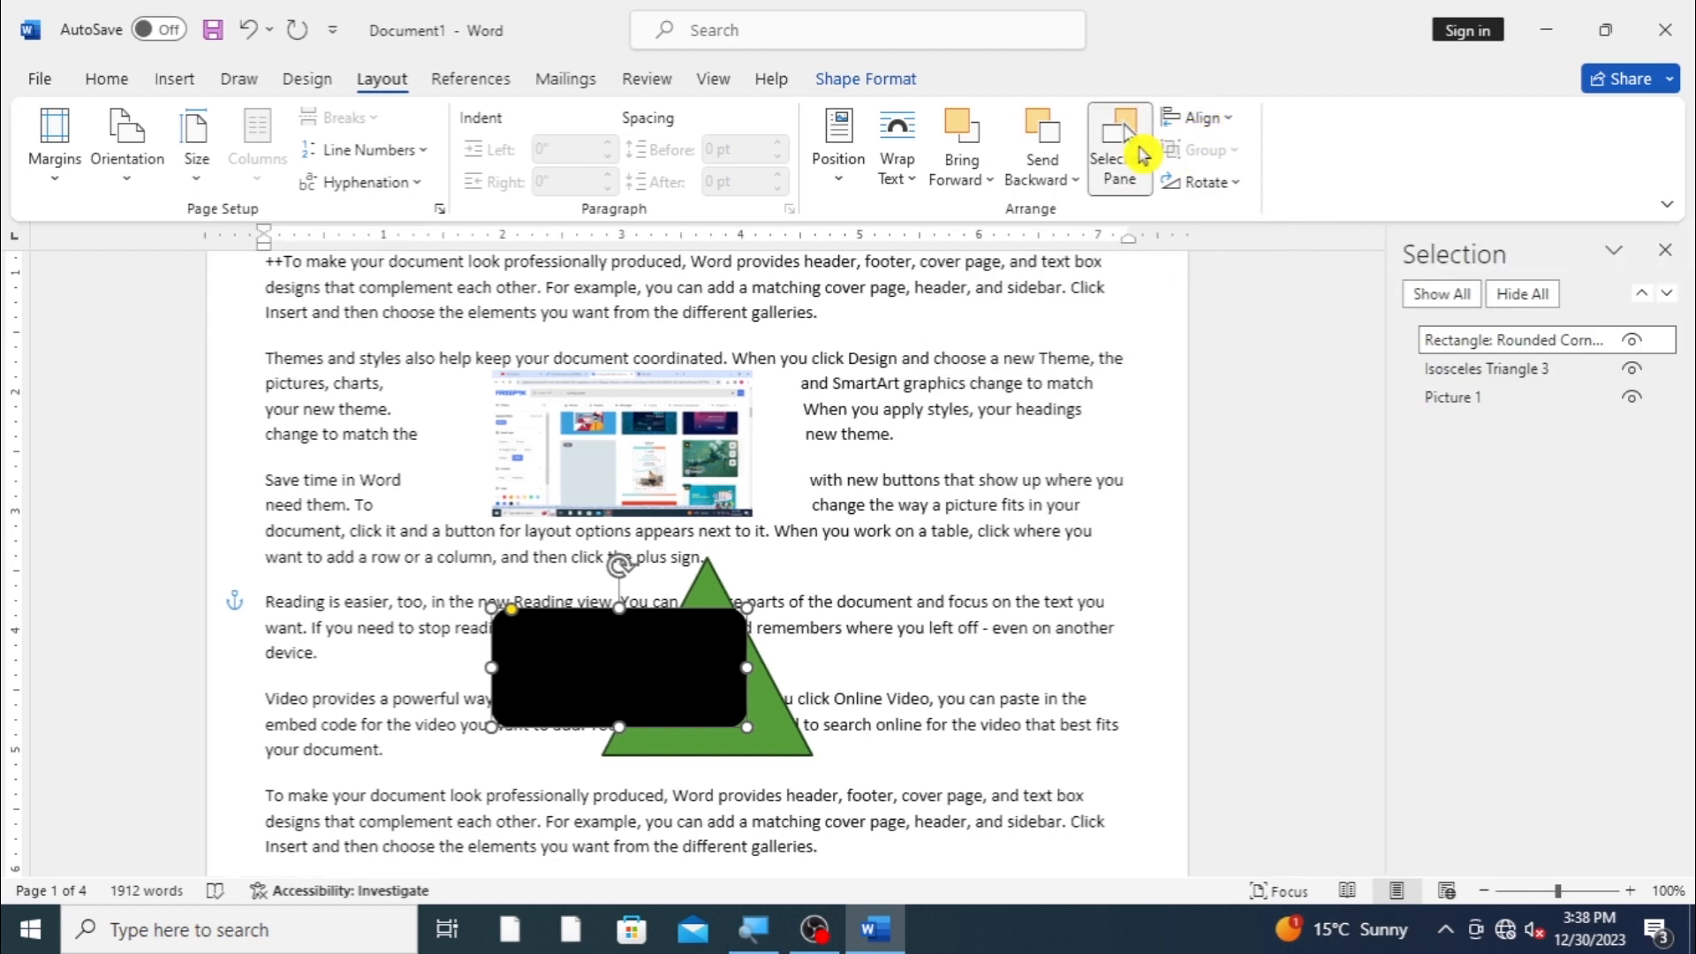
{"action": "left_click", "coordinate": [1633, 341]}
{"action": "left_click", "coordinate": [1632, 368]}
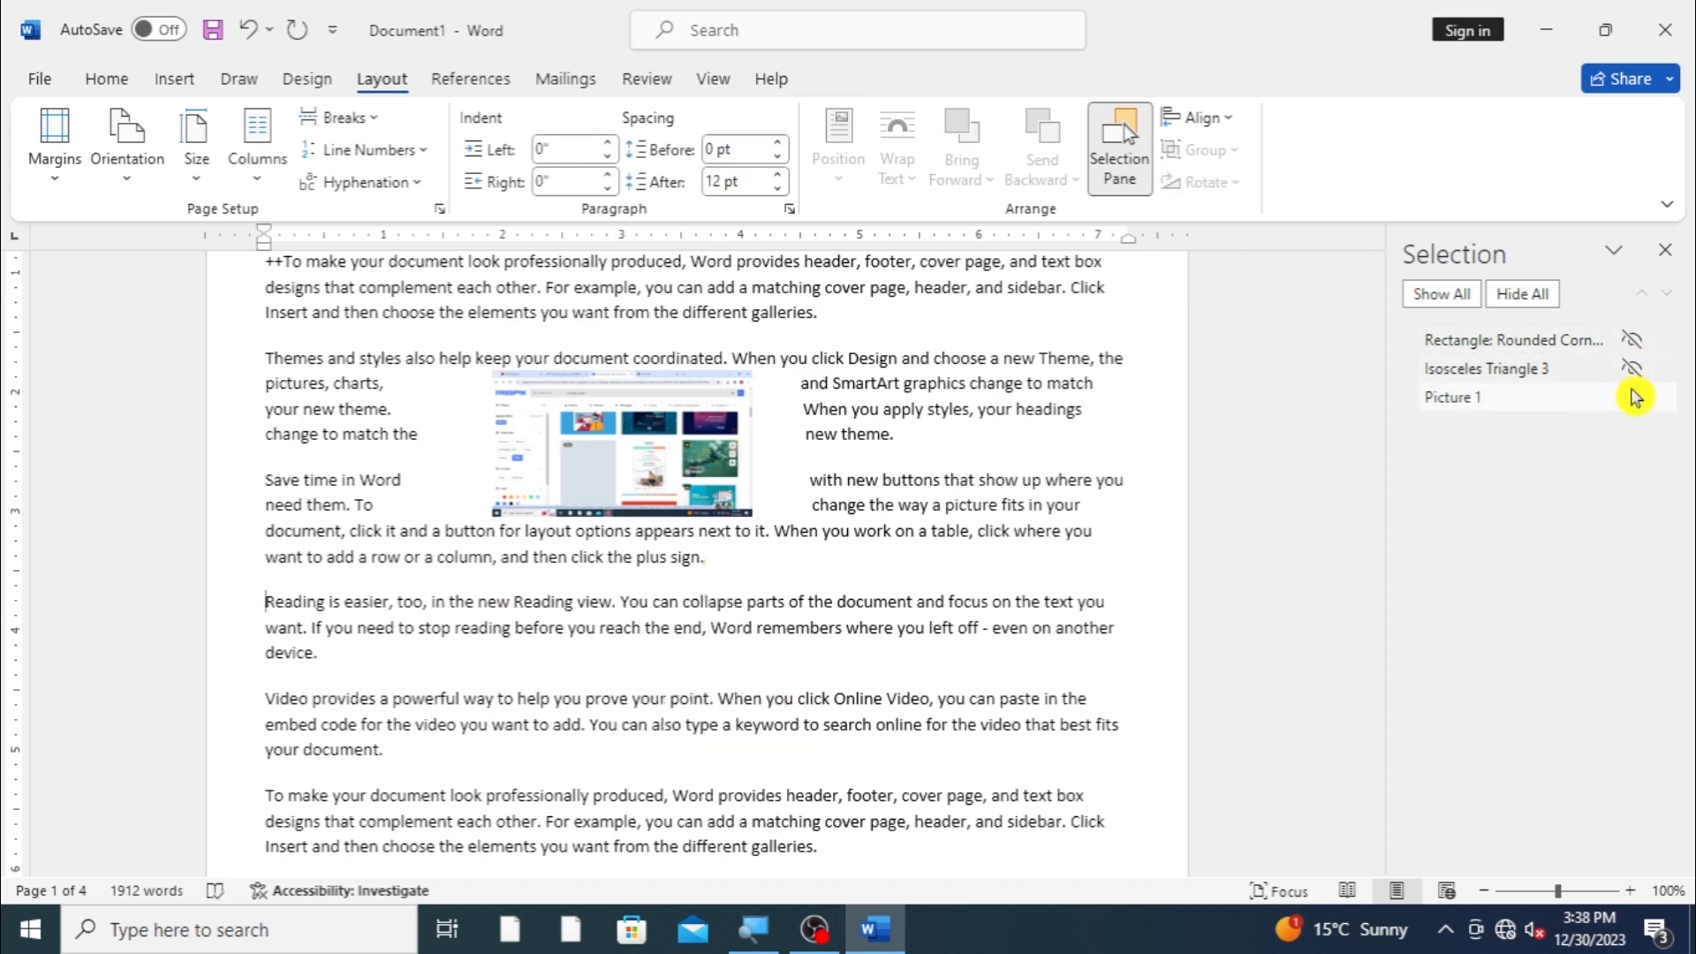
{"action": "left_click", "coordinate": [1632, 397]}
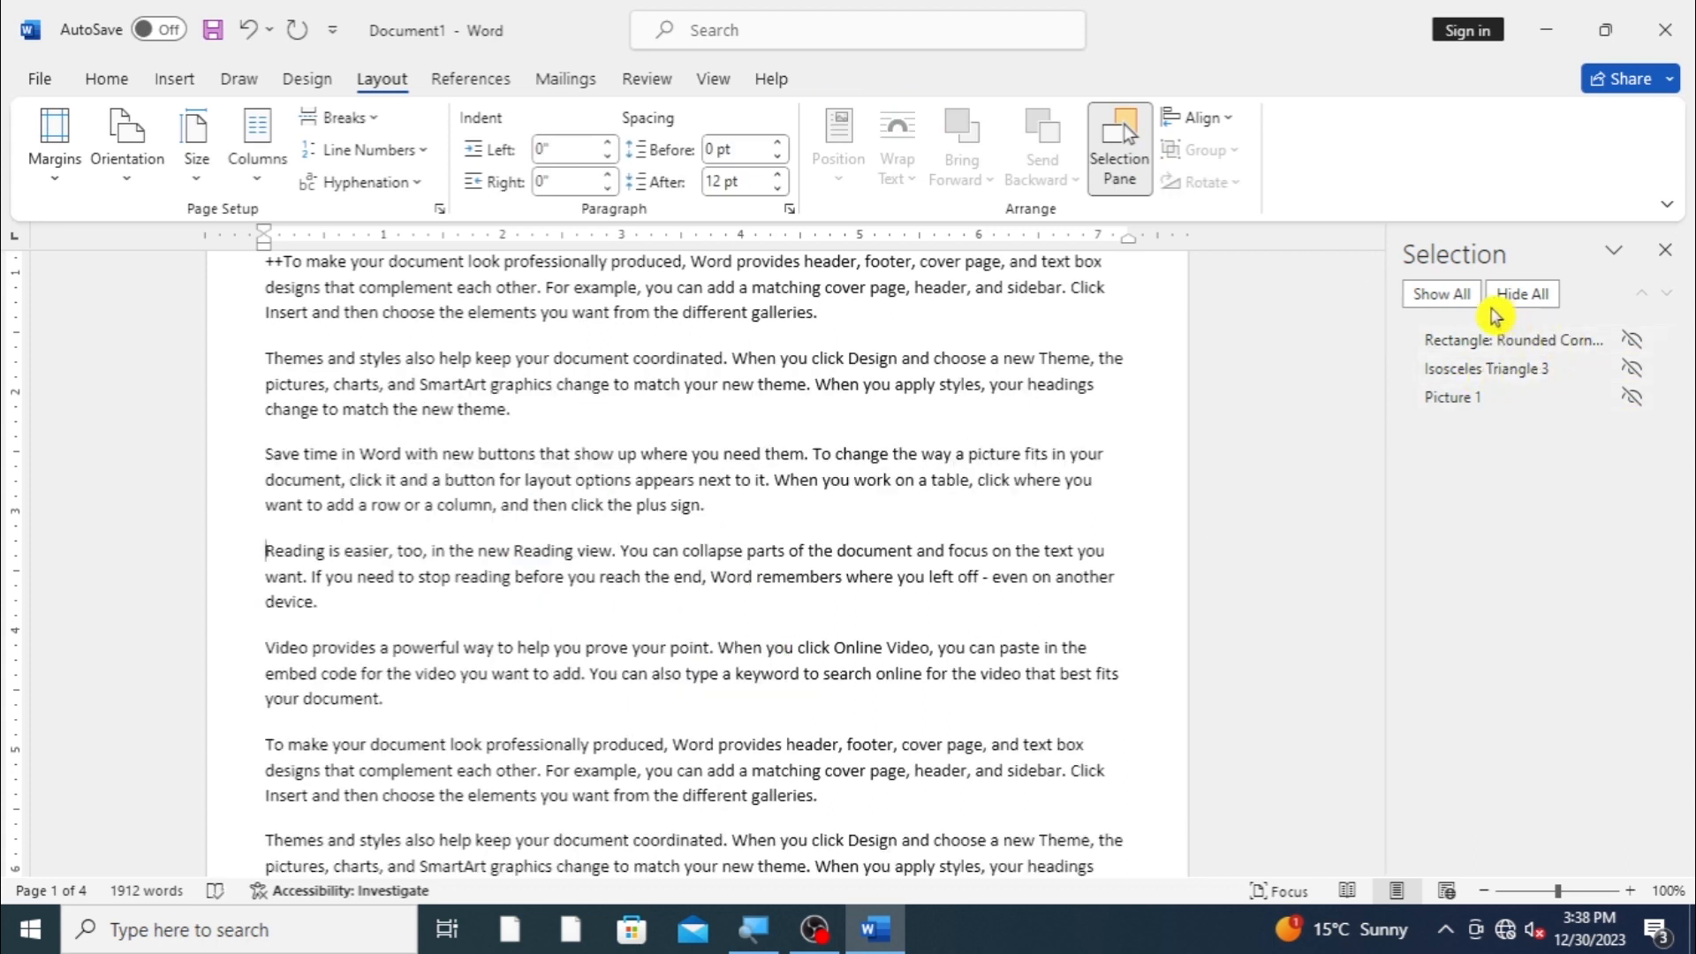
Step: Show all hidden objects, hide and show them all together once more, and close the Selection pane
{"action": "left_click", "coordinate": [1433, 294]}
{"action": "left_click", "coordinate": [1524, 294]}
{"action": "left_click", "coordinate": [1449, 293]}
{"action": "left_click", "coordinate": [1665, 250]}
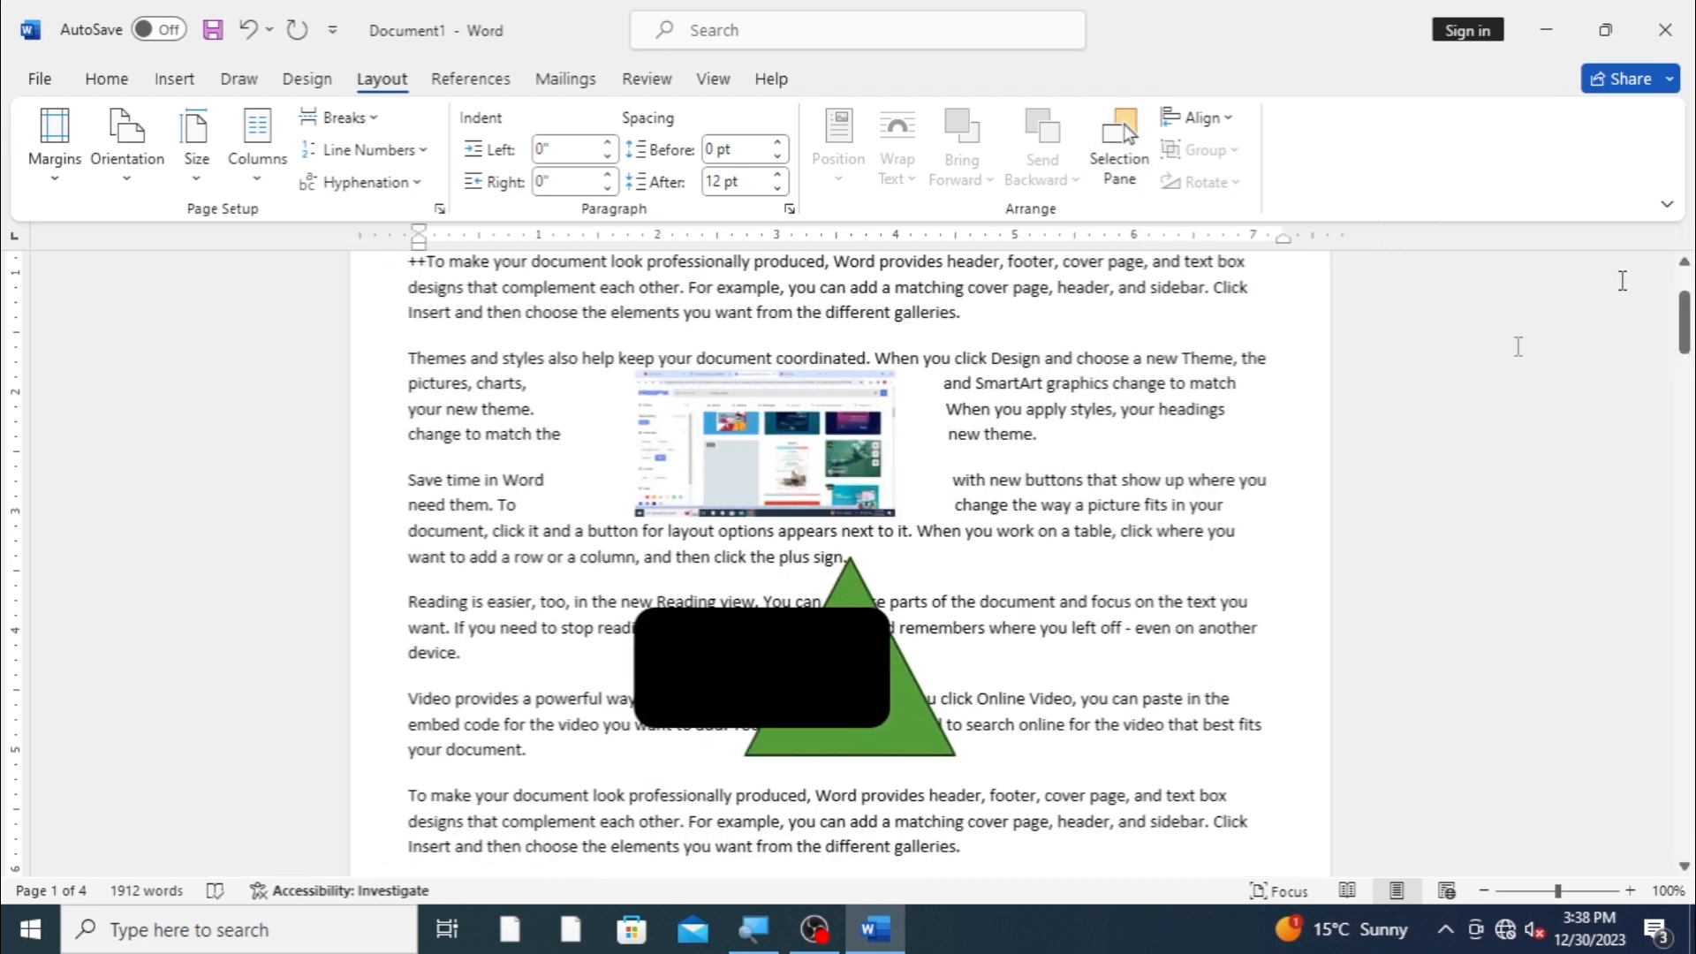
Step: Move the black rectangle up and left away from the green triangle, and nudge the triangle slightly upward
{"action": "left_click_drag", "start_coordinate": [785, 641], "coordinate": [666, 573]}
{"action": "left_click", "coordinate": [848, 675]}
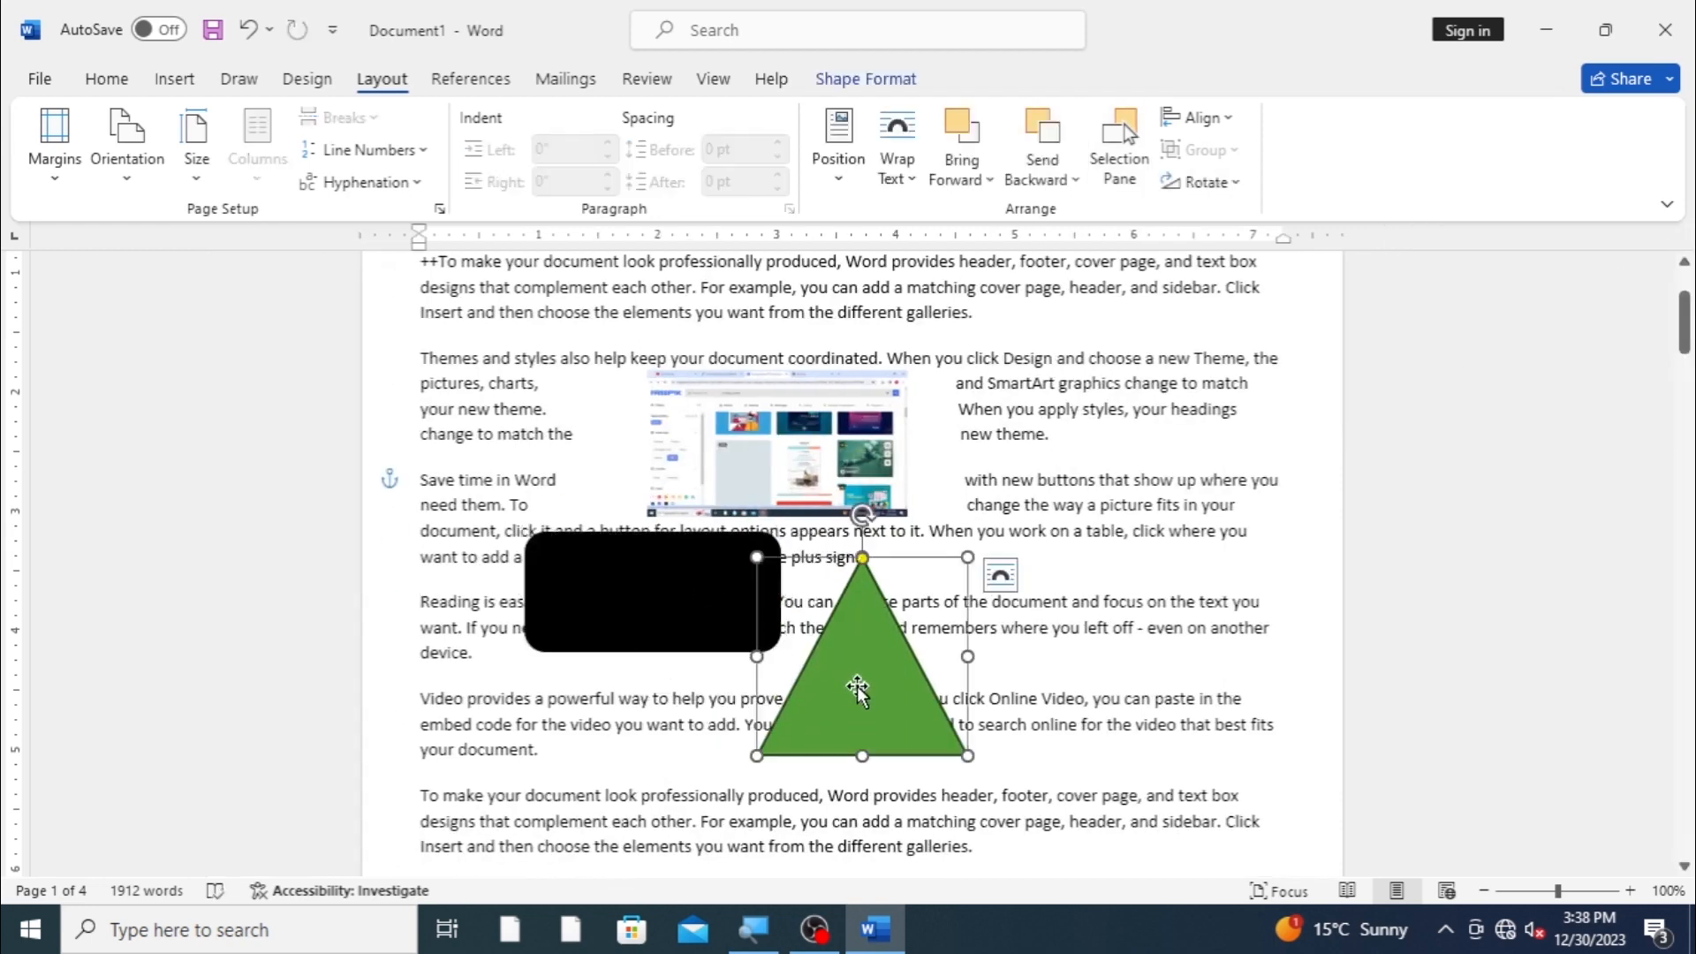
{"action": "left_click_drag", "start_coordinate": [857, 686], "coordinate": [851, 648]}
Step: Align the green triangle to the left, then the center, then the right relative to the margins
{"action": "left_click", "coordinate": [1211, 119]}
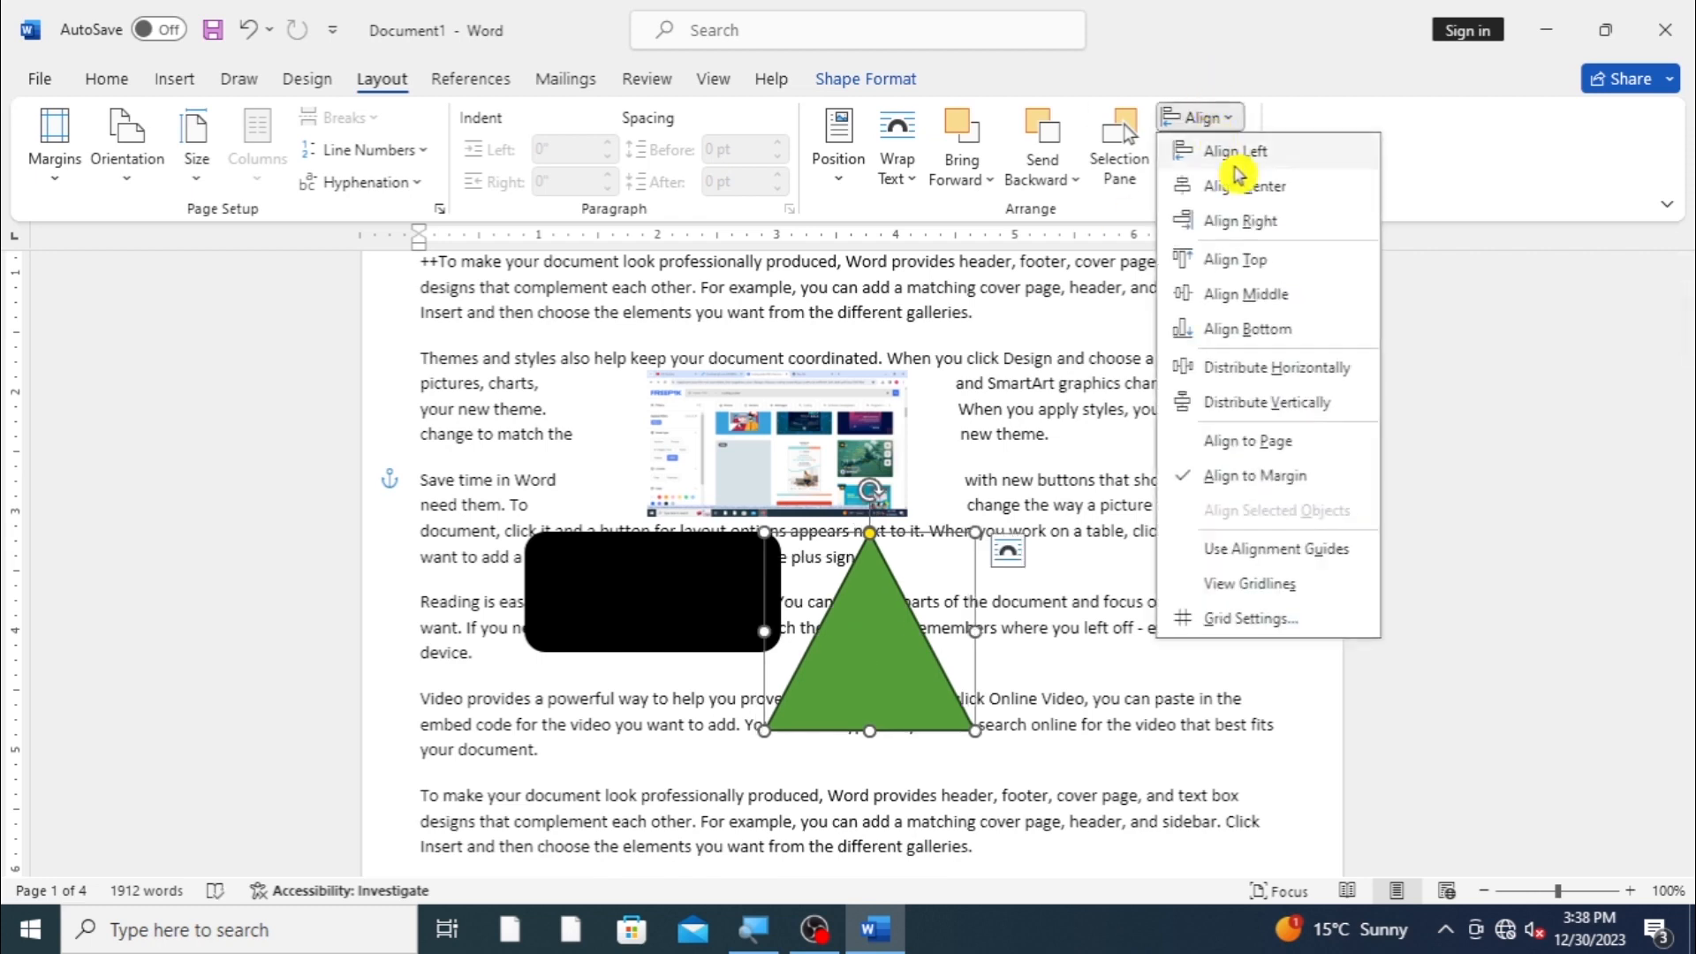
{"action": "left_click", "coordinate": [1233, 151]}
{"action": "left_click", "coordinate": [1219, 119]}
{"action": "left_click", "coordinate": [1242, 187]}
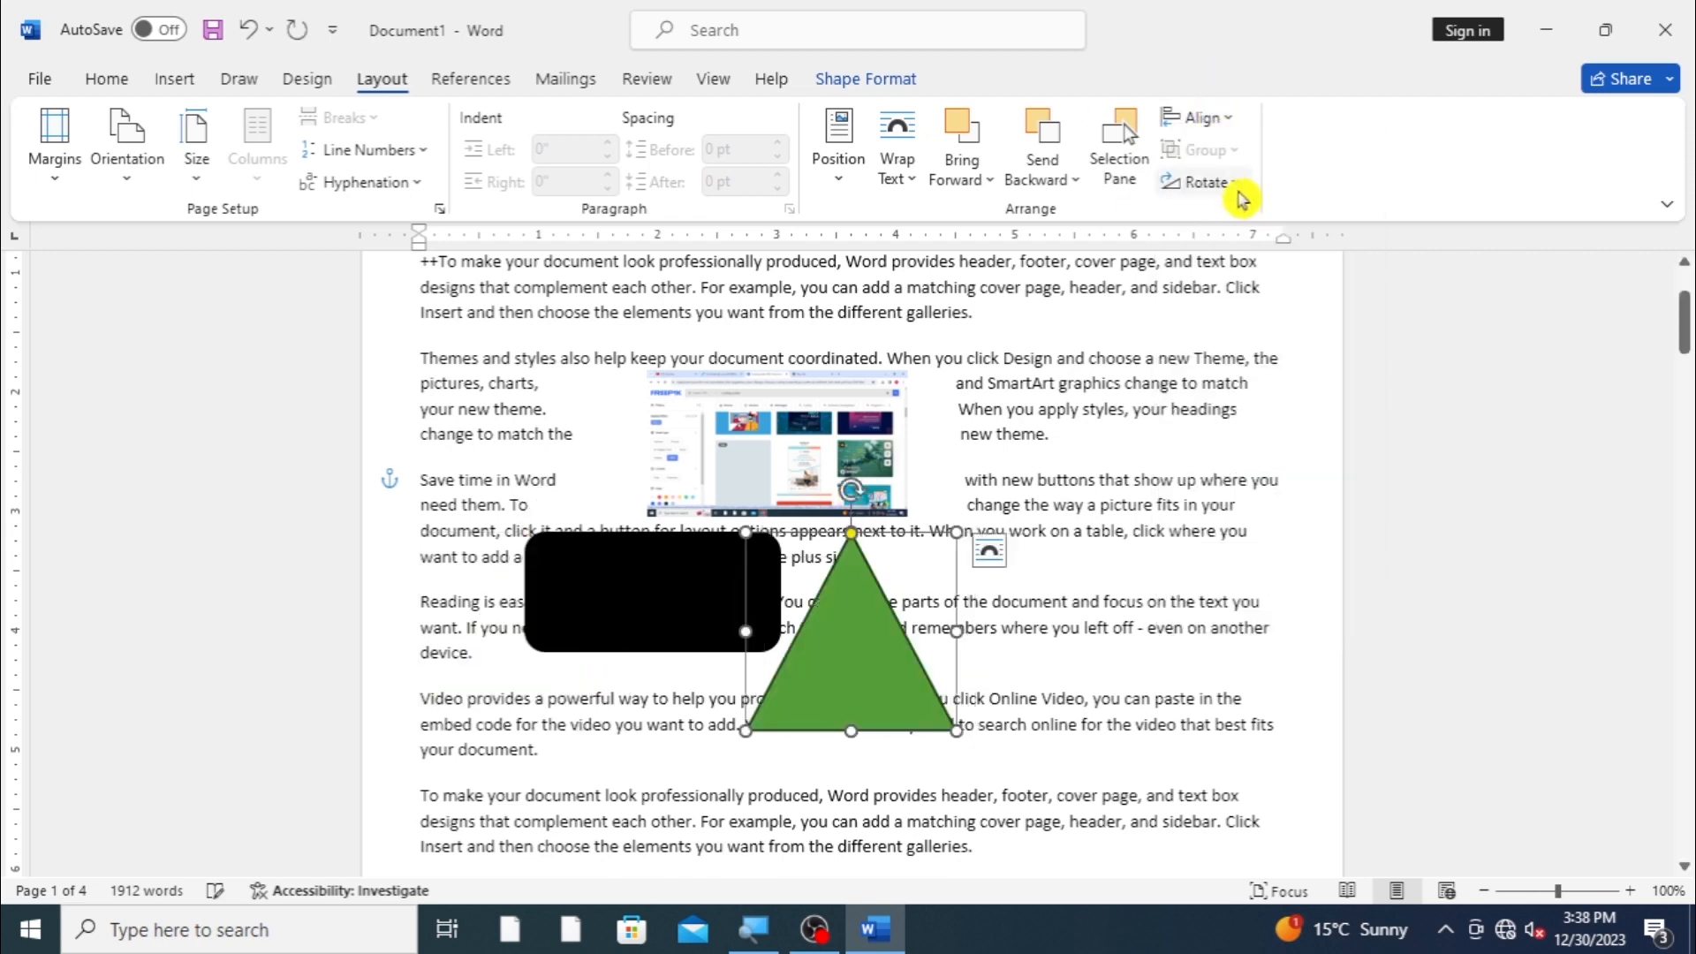
{"action": "left_click", "coordinate": [1210, 119]}
{"action": "left_click", "coordinate": [1241, 221]}
Step: Align the green triangle to the top margin, then to the vertical middle between the margins
{"action": "left_click", "coordinate": [1212, 119]}
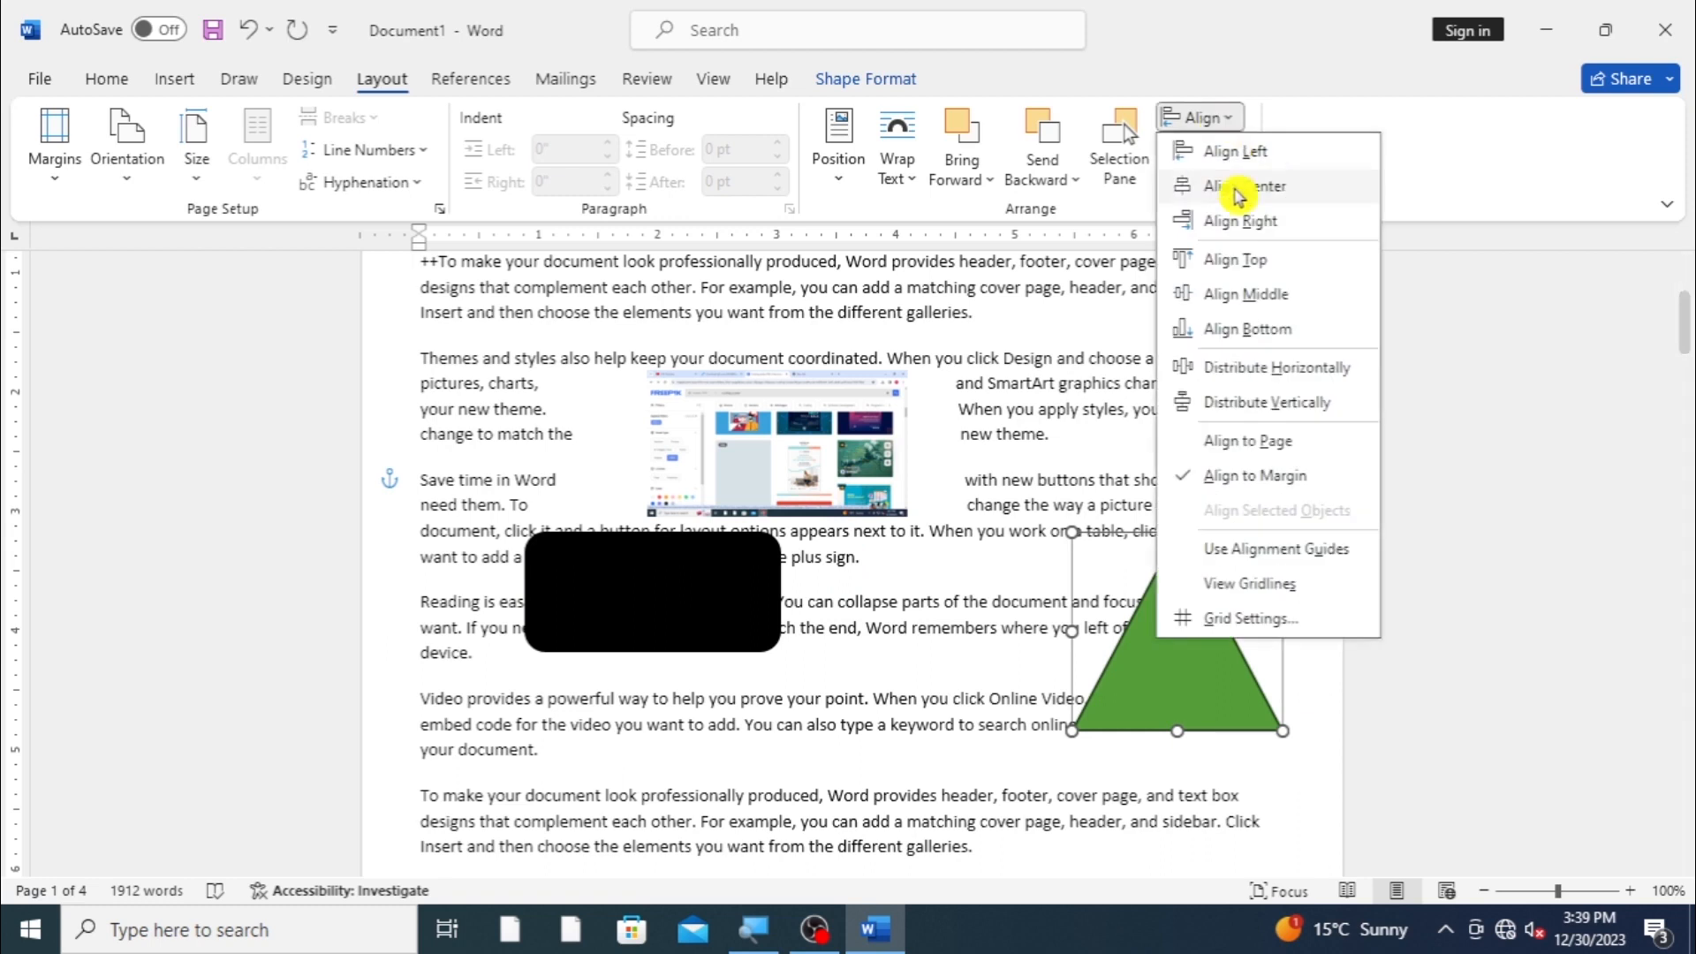
{"action": "left_click", "coordinate": [1241, 259]}
{"action": "left_click", "coordinate": [1206, 117]}
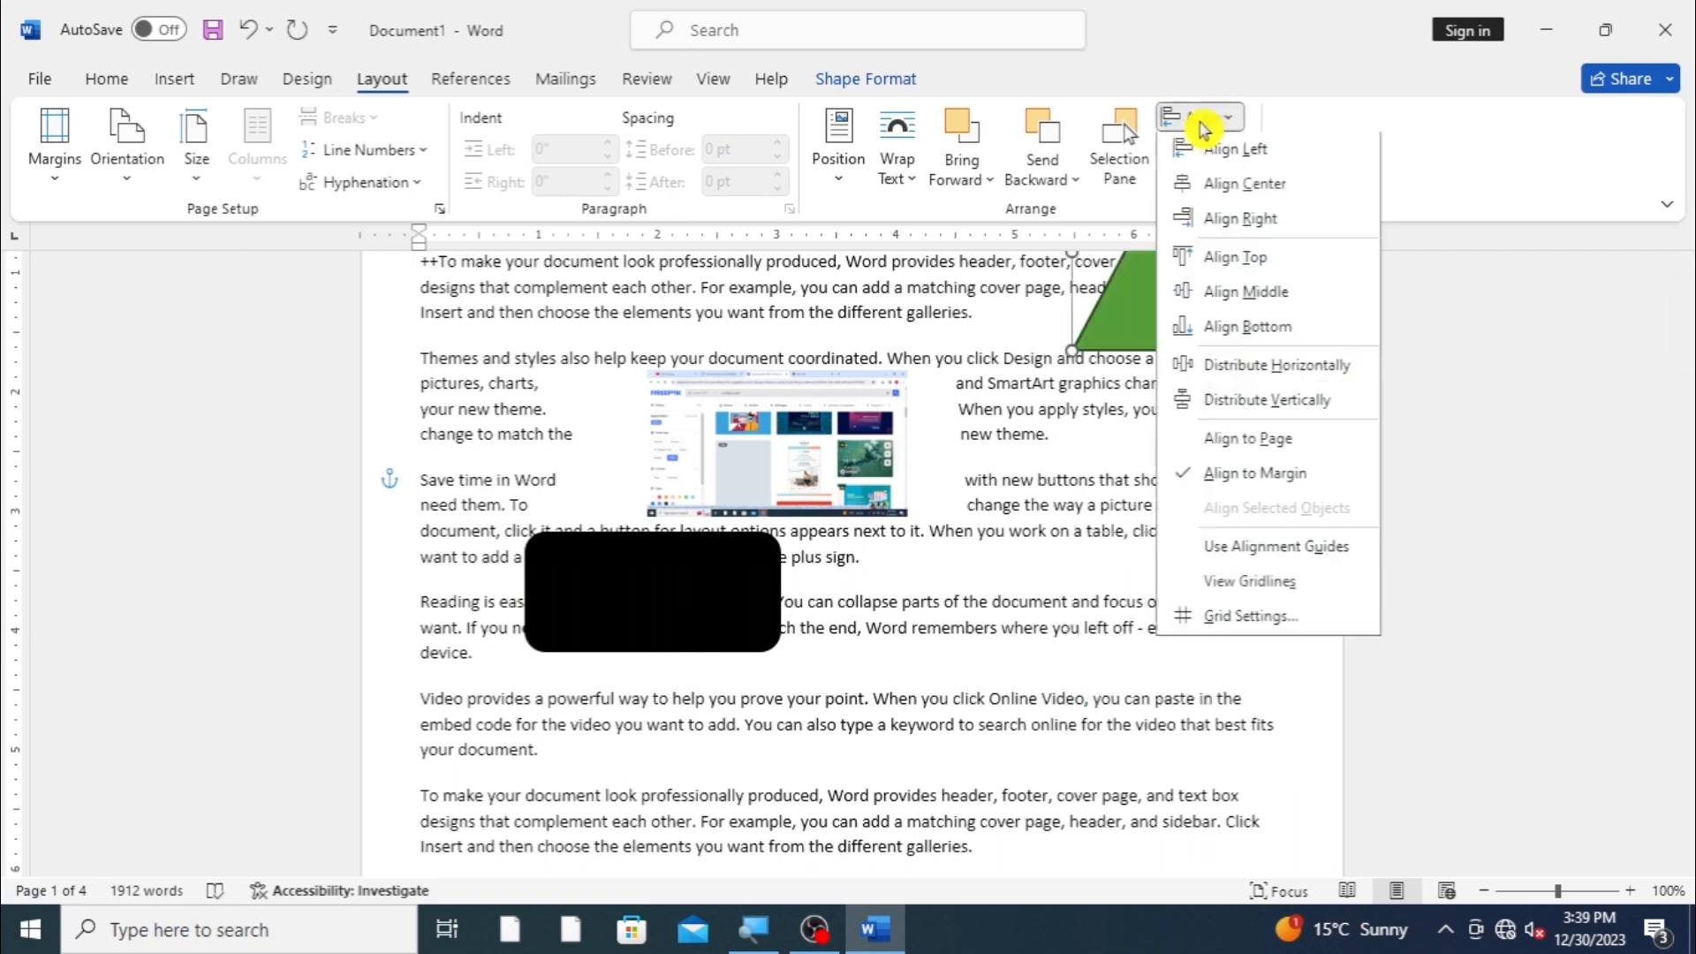
{"action": "left_click", "coordinate": [1244, 294]}
{"action": "left_click", "coordinate": [1200, 116]}
{"action": "left_click", "coordinate": [1139, 421]}
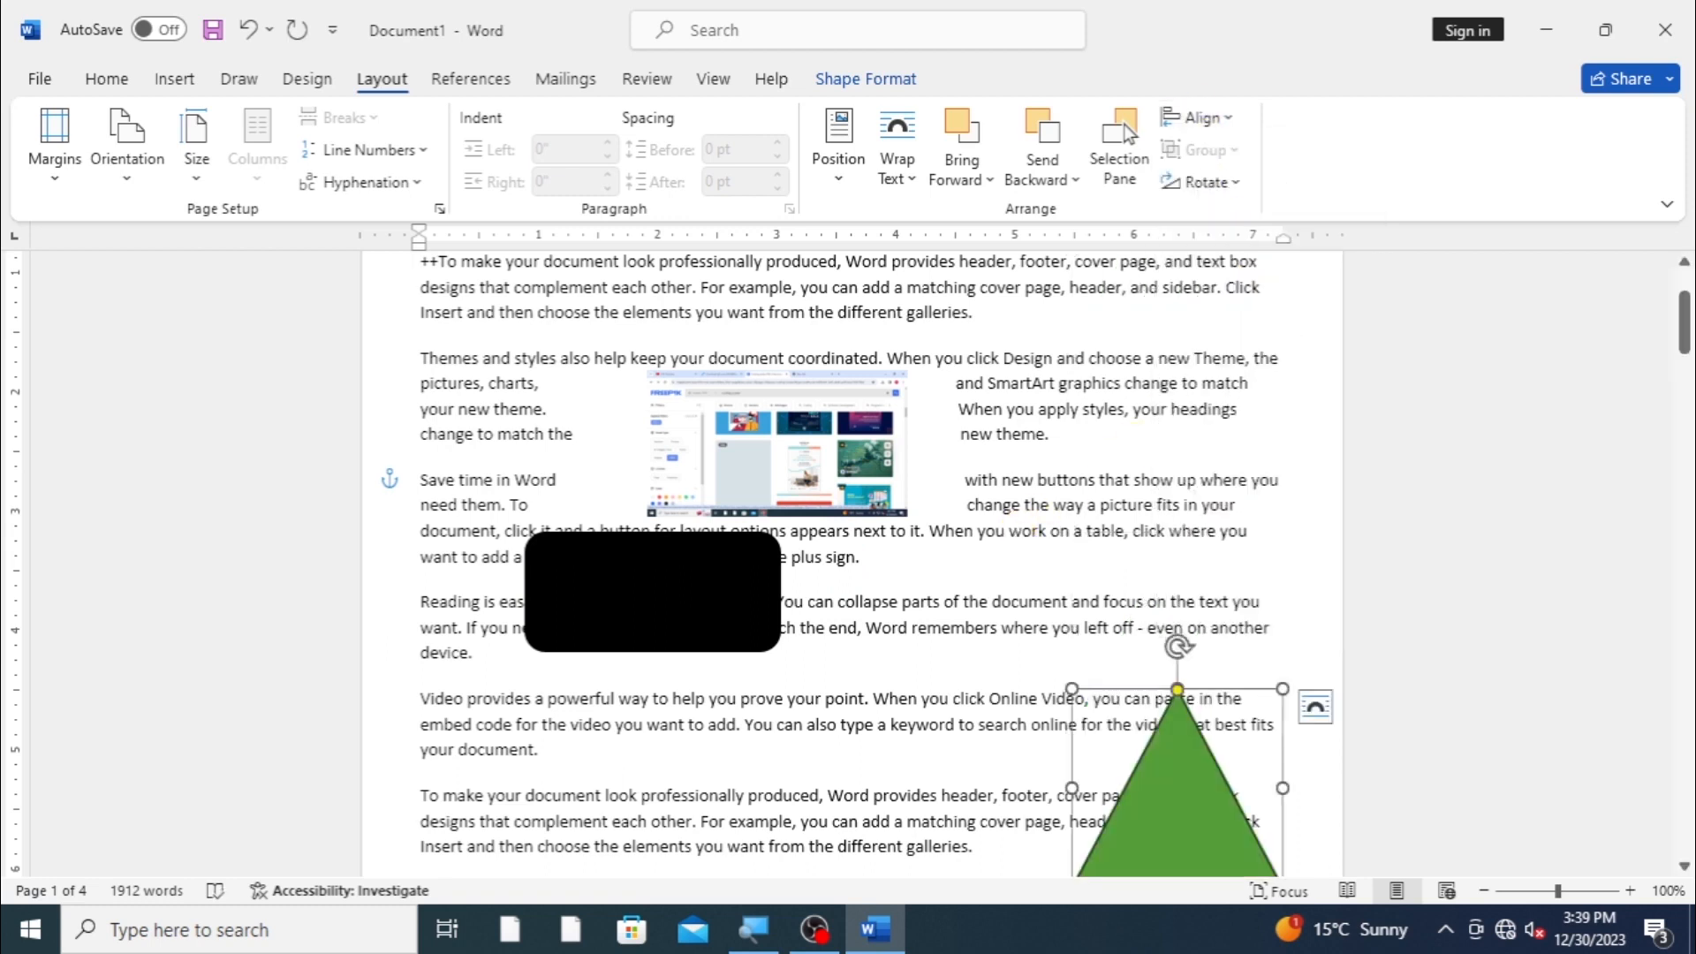
Step: Move the green triangle back beside the black rectangle, overlapping the picture's lower right corner, and shift the rectangle slightly up and left
{"action": "left_click_drag", "start_coordinate": [1159, 796], "coordinate": [914, 580]}
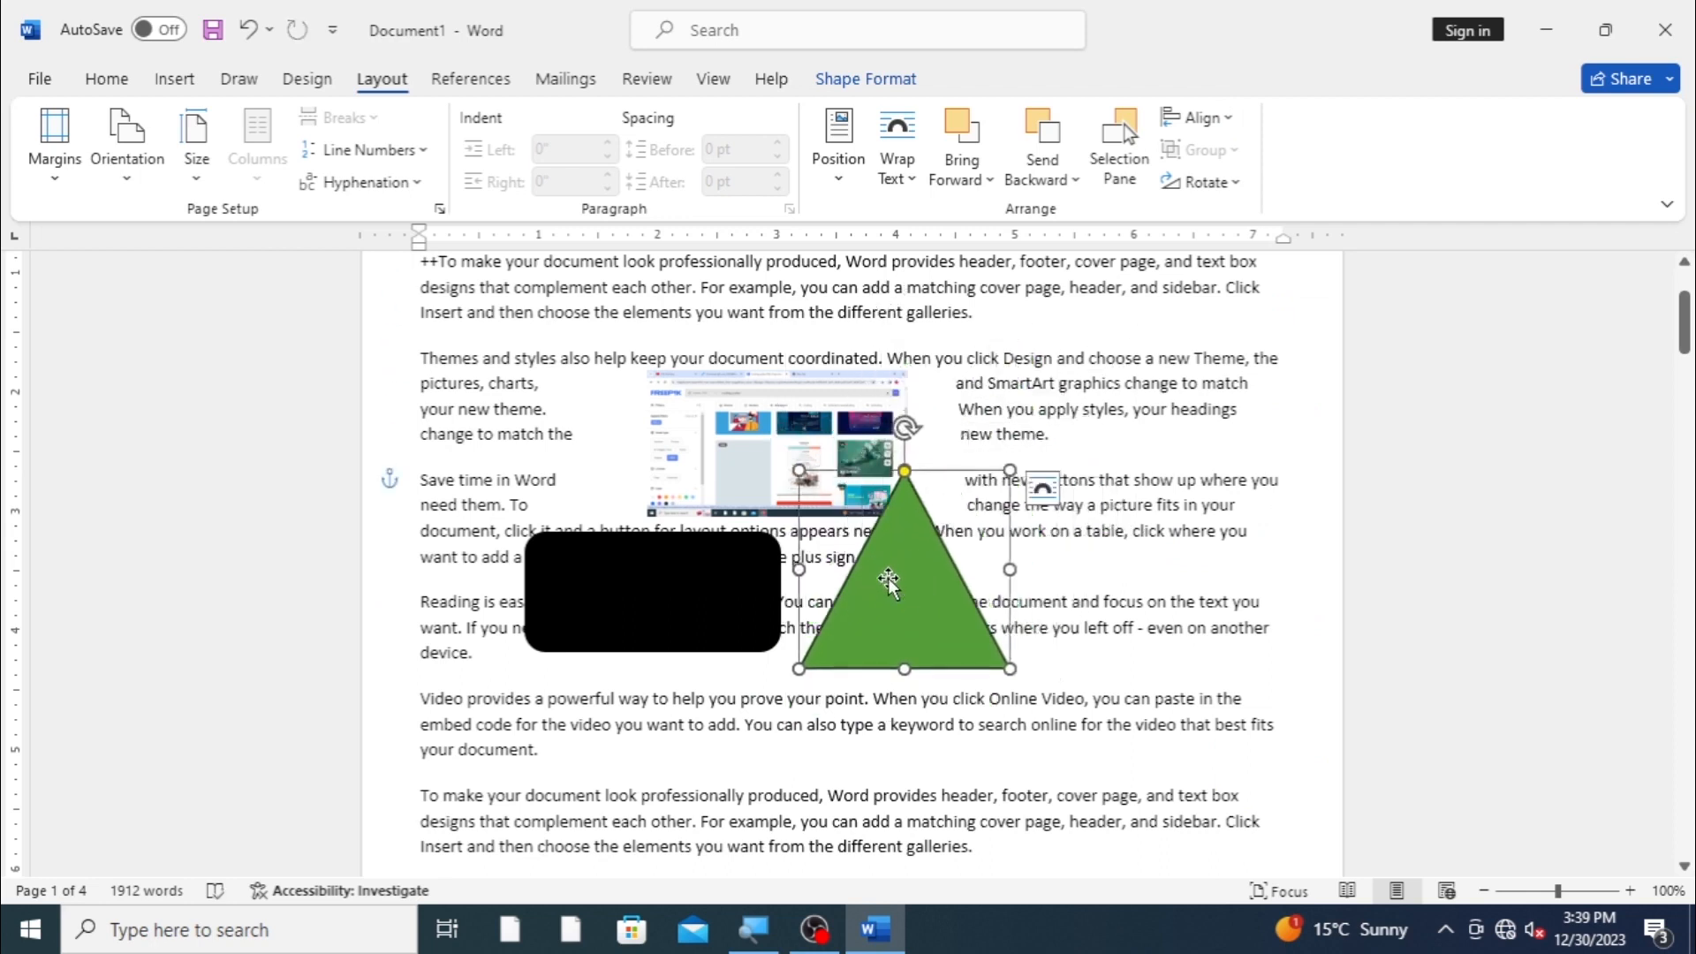
{"action": "mouse_move", "coordinate": [664, 537]}
{"action": "left_mouse_down"}
{"action": "mouse_move", "coordinate": [644, 507]}
{"action": "mouse_move", "coordinate": [644, 522]}
{"action": "left_mouse_up"}
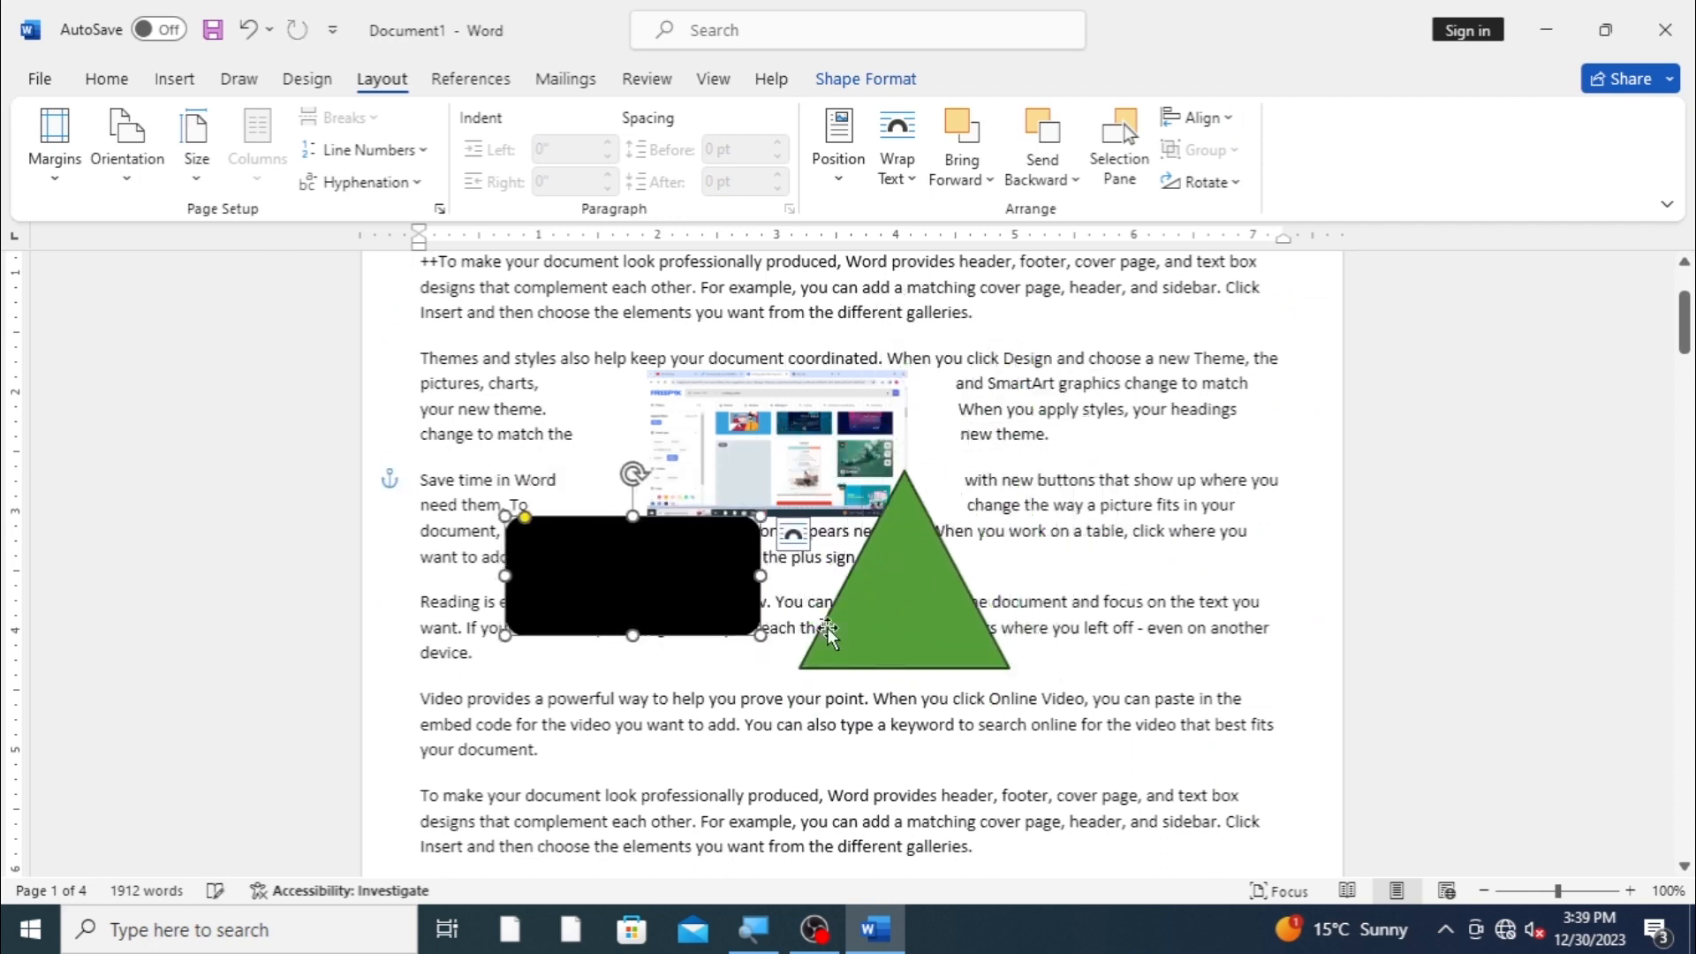
{"action": "left_click_drag", "start_coordinate": [887, 608], "coordinate": [877, 605]}
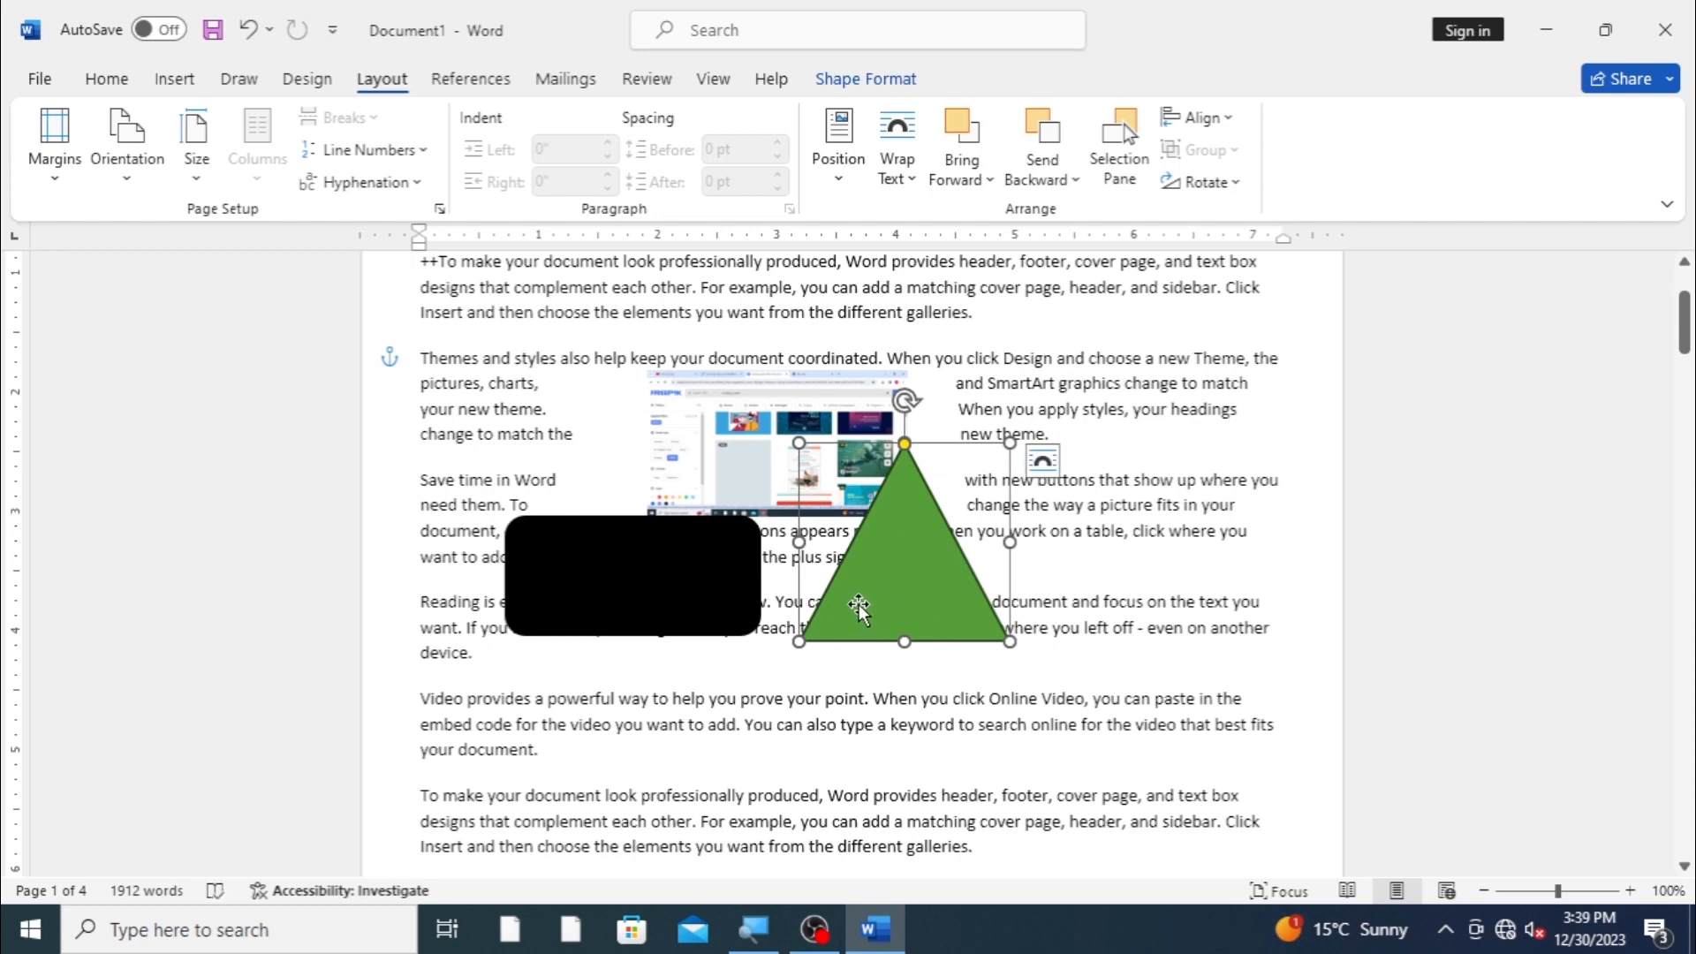